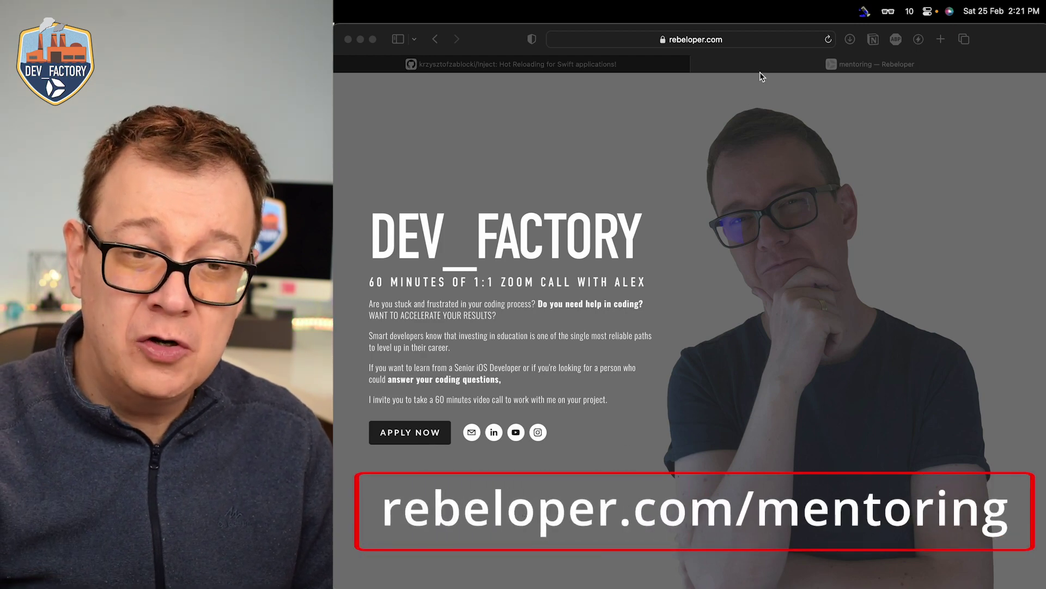
Select the rebeloper.com/mentoring address in Safari
{"action": "left_click", "coordinate": [766, 44]}
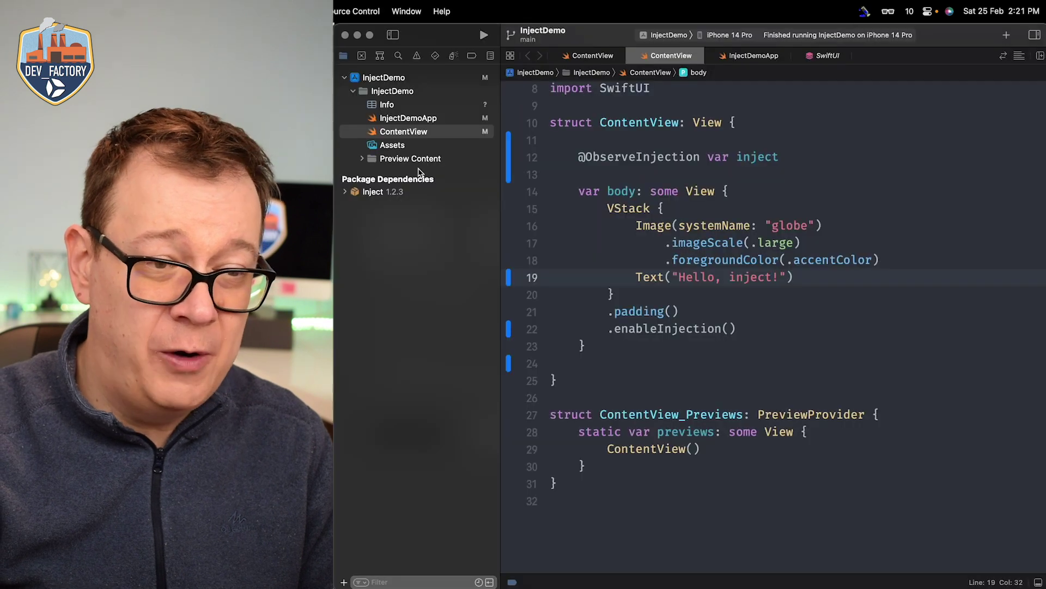
Run InjectDemo on iPhone 14 Pro and hot-reload the greeting as 'Hello, inject3!'
{"action": "left_click", "coordinate": [487, 38]}
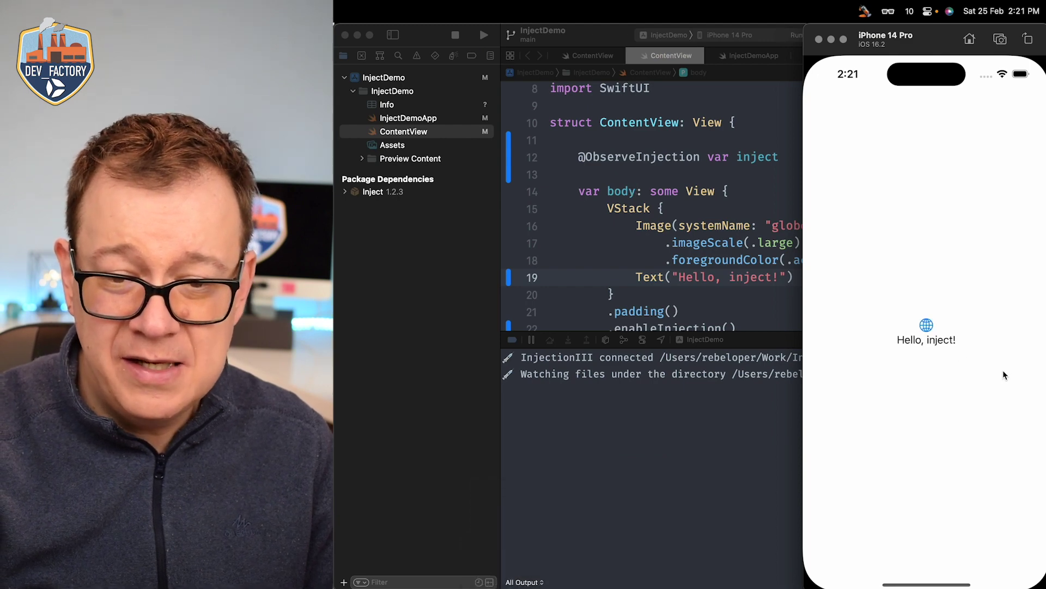
{"action": "left_click", "coordinate": [770, 277]}
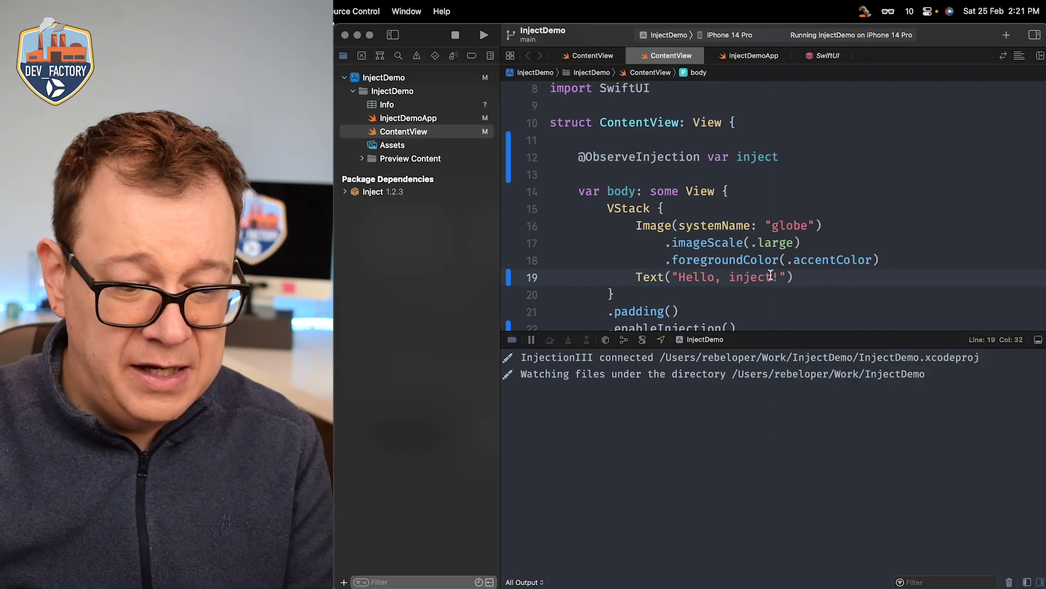
{"action": "type", "text": "3"}
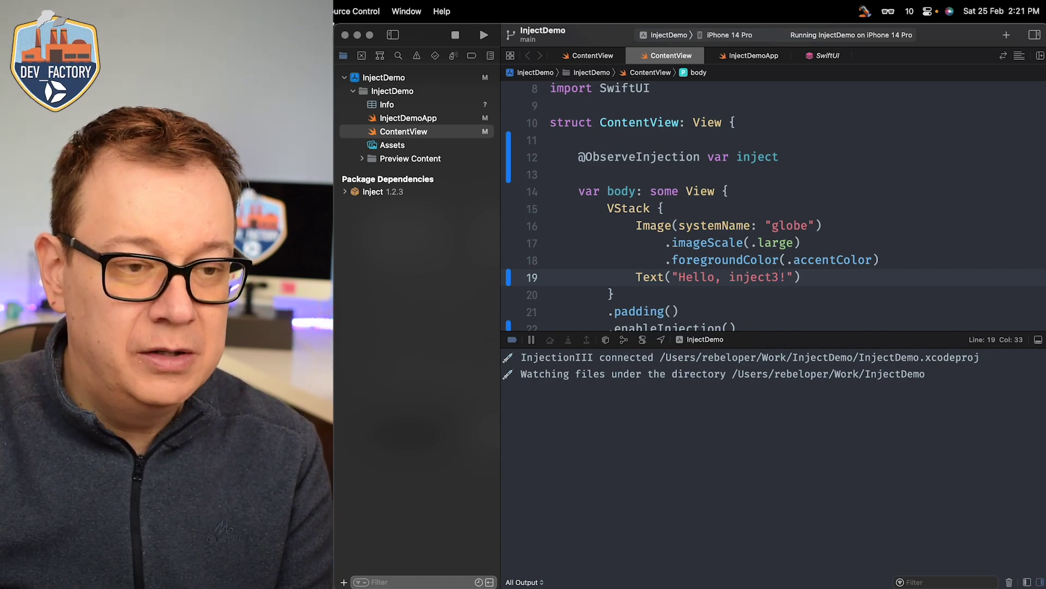
{"action": "key", "text": "super+Tab"}
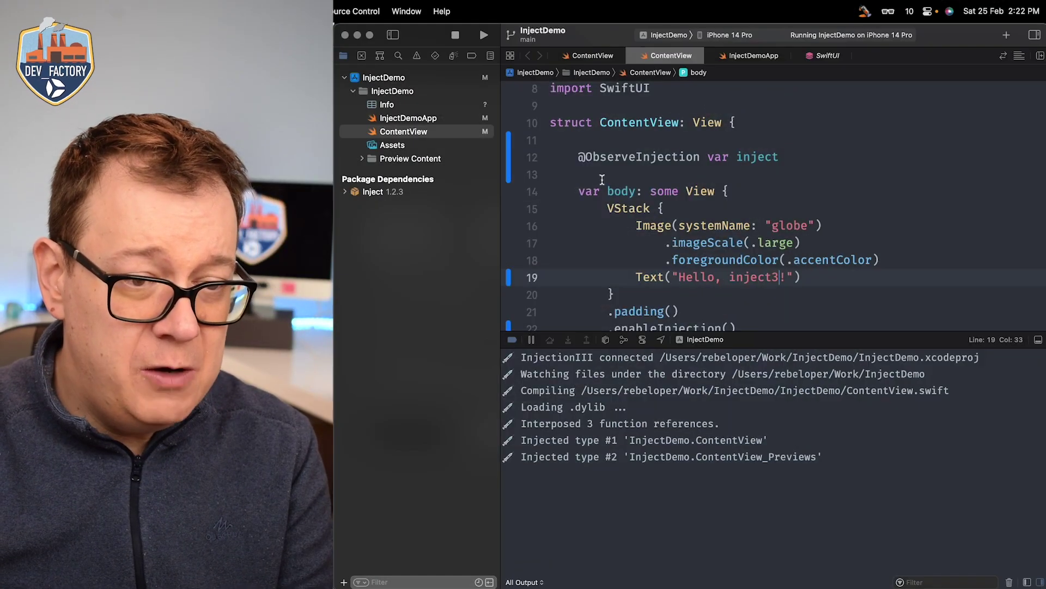
{"action": "key", "text": "super+Tab"}
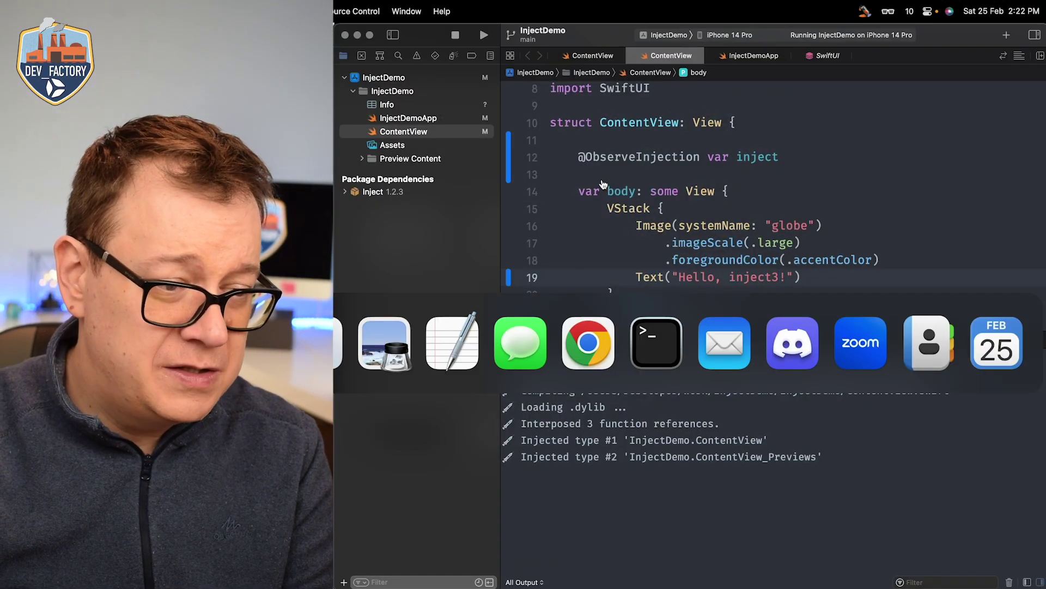
Show the krzysztofzablocki/Inject GitHub repository tab in Safari and select its address
{"action": "key", "text": "super+Tab"}
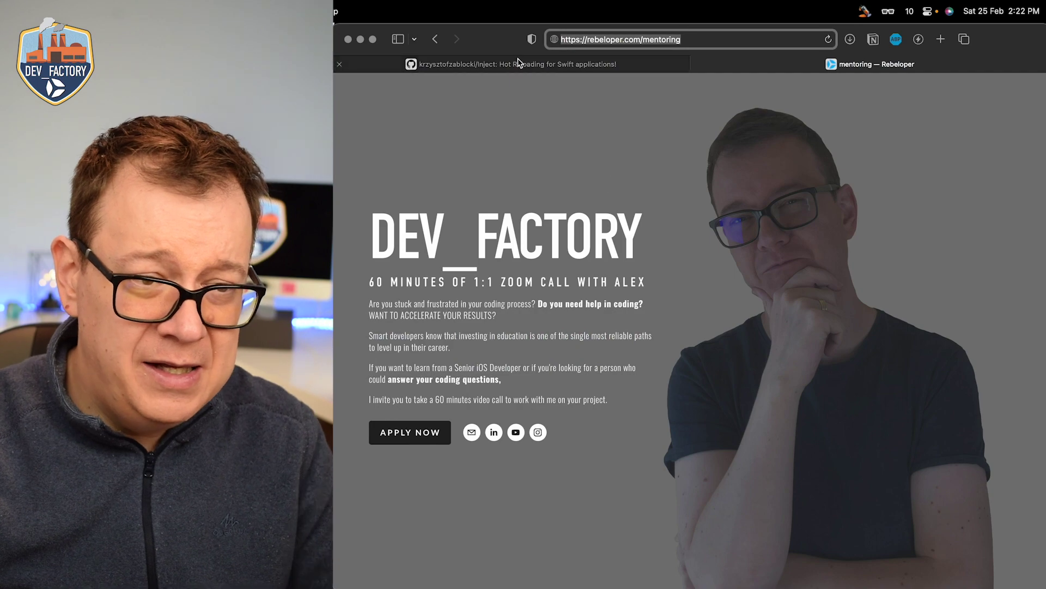
{"action": "left_click", "coordinate": [515, 65]}
{"action": "scroll", "coordinate": [593, 149], "scroll_direction": "up", "scroll_amount": 15}
{"action": "scroll", "coordinate": [603, 156], "scroll_direction": "up", "scroll_amount": 10}
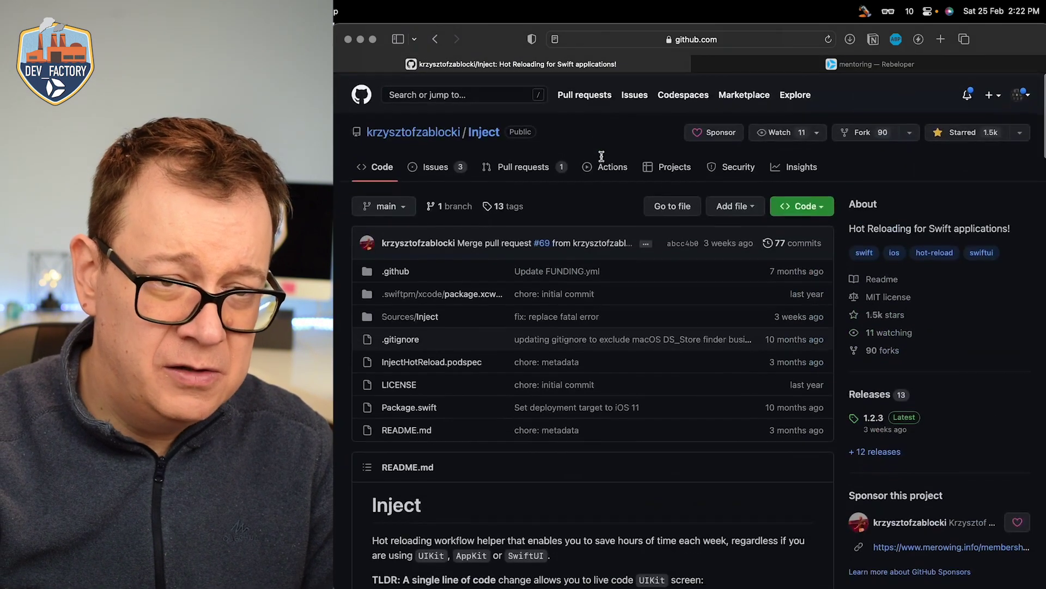
{"action": "left_click", "coordinate": [765, 39]}
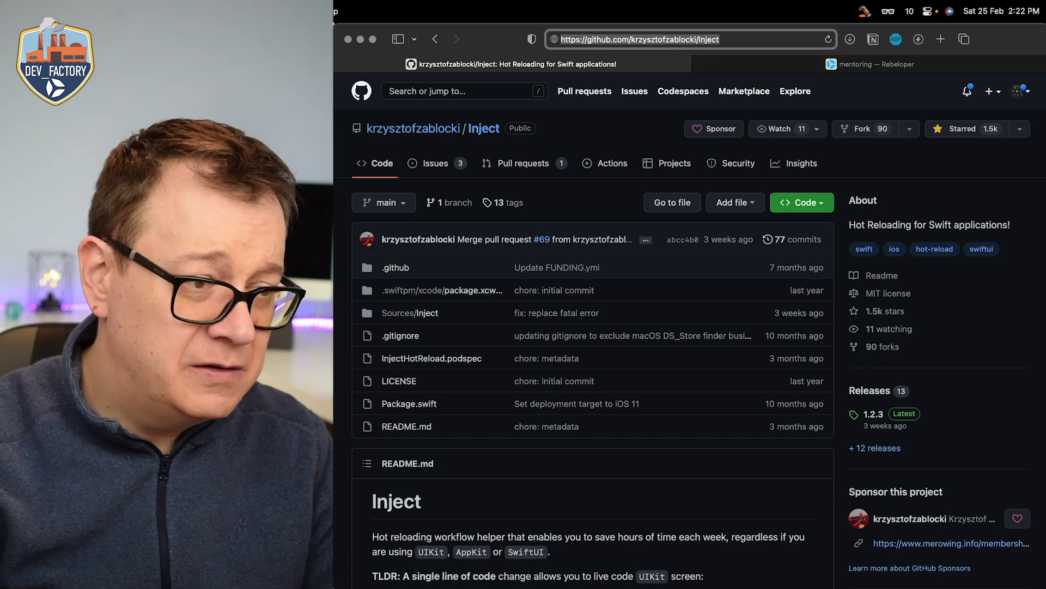
Create the iOS App project InjectExample, saved in the Work folder
{"action": "key", "text": "super+Tab"}
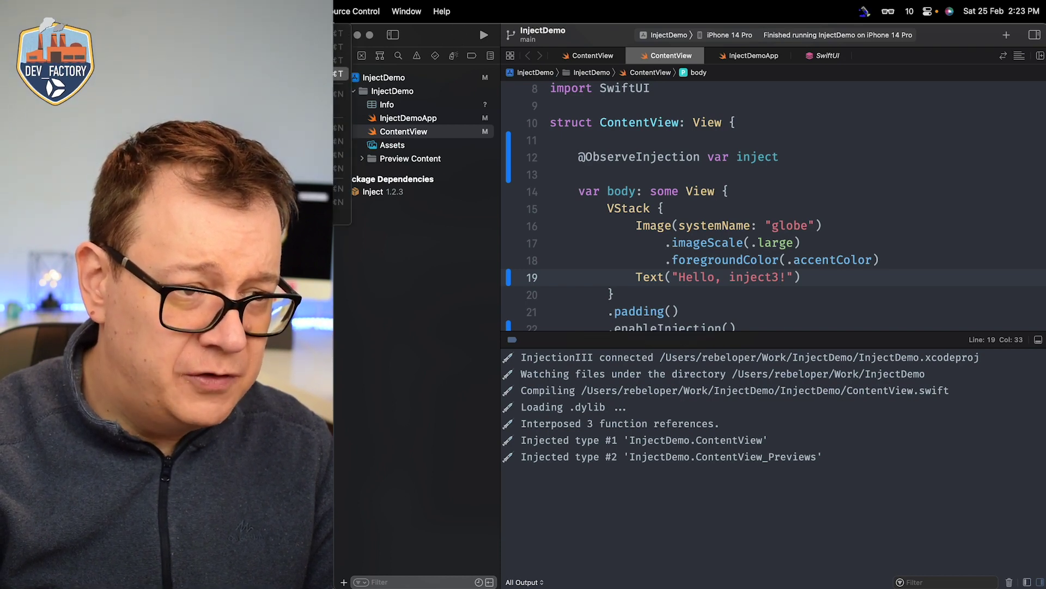
{"action": "key", "text": "super+shift+n"}
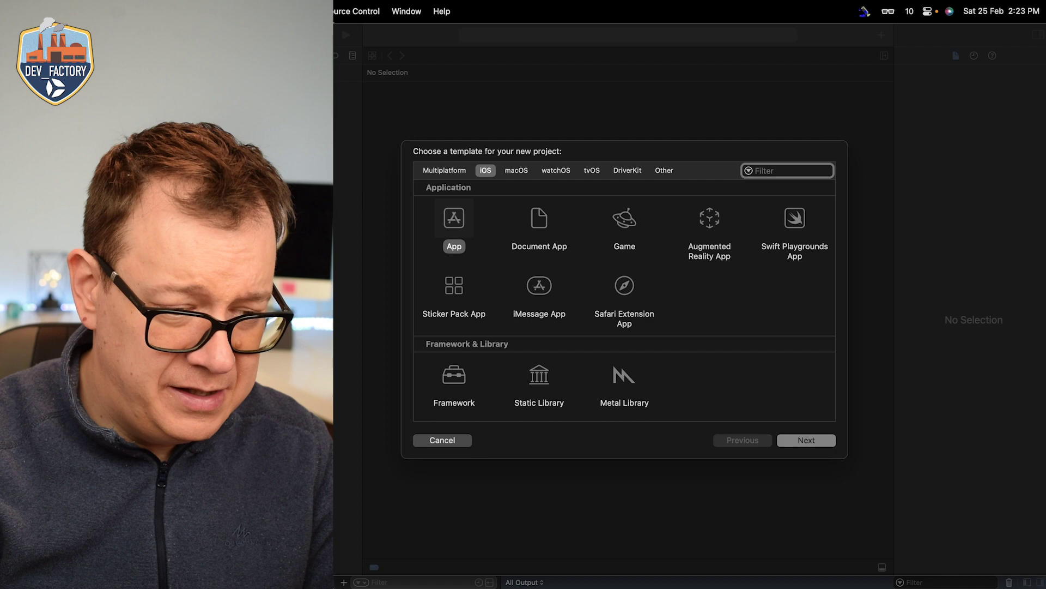
{"action": "left_click_drag", "start_coordinate": [196, 583], "coordinate": [336, 583]}
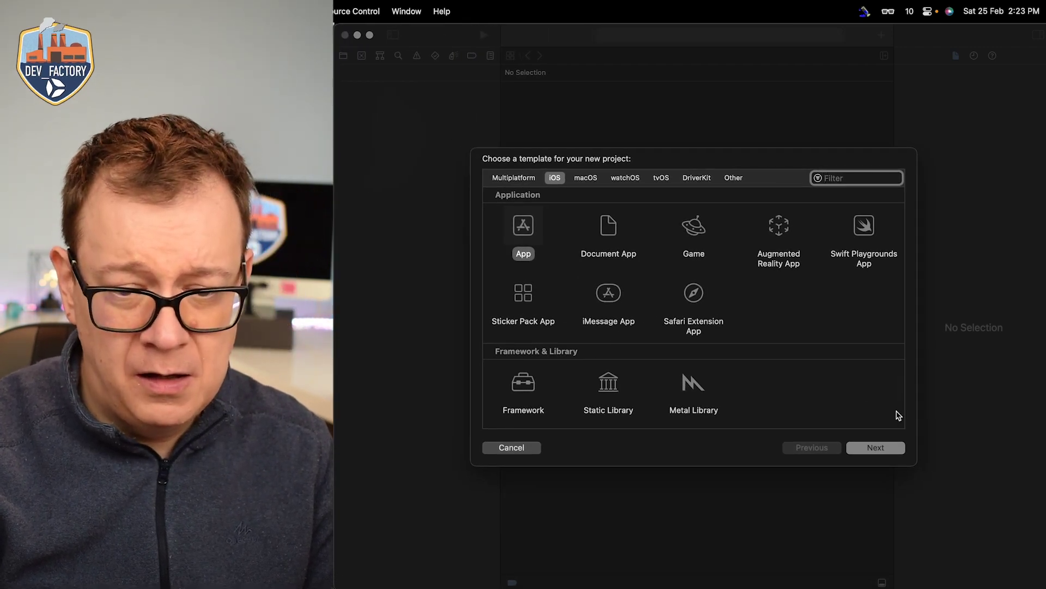
{"action": "left_click", "coordinate": [868, 451]}
{"action": "type", "text": "InjectExample"}
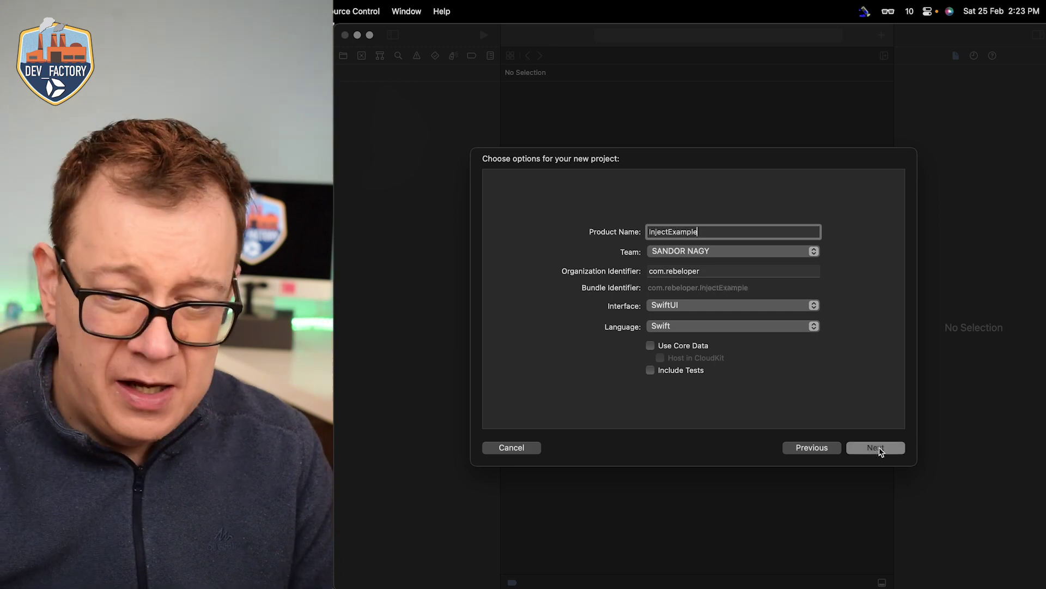
{"action": "left_click", "coordinate": [878, 449]}
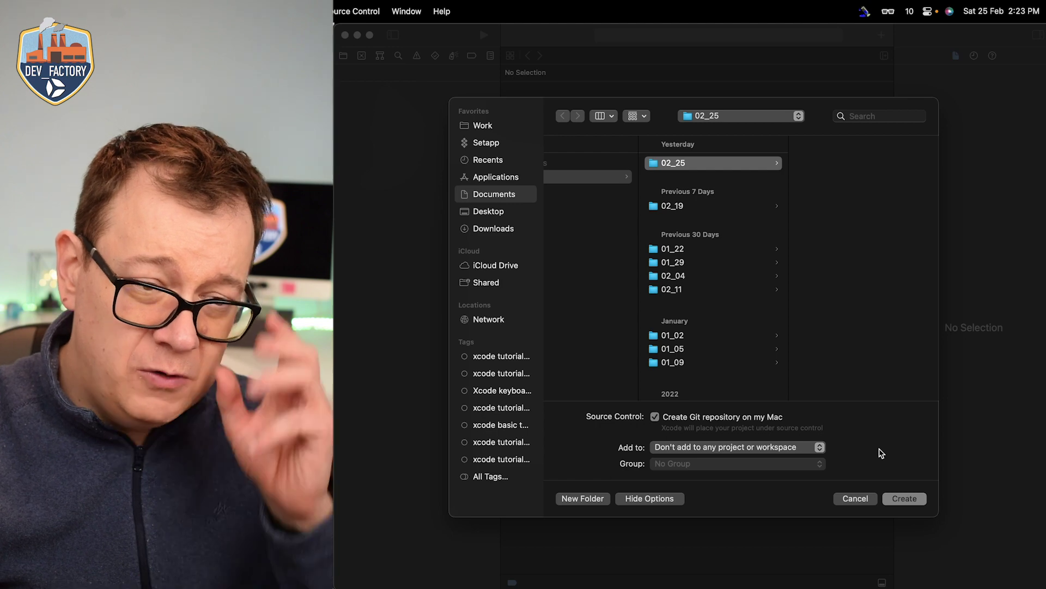
{"action": "left_click", "coordinate": [499, 133]}
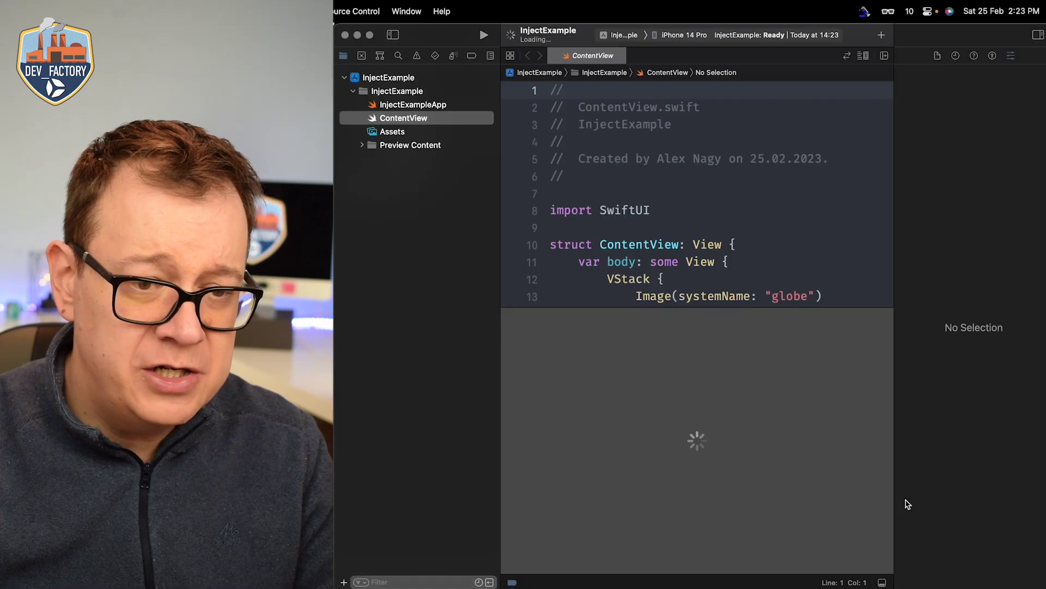
{"action": "key", "text": "super+Tab"}
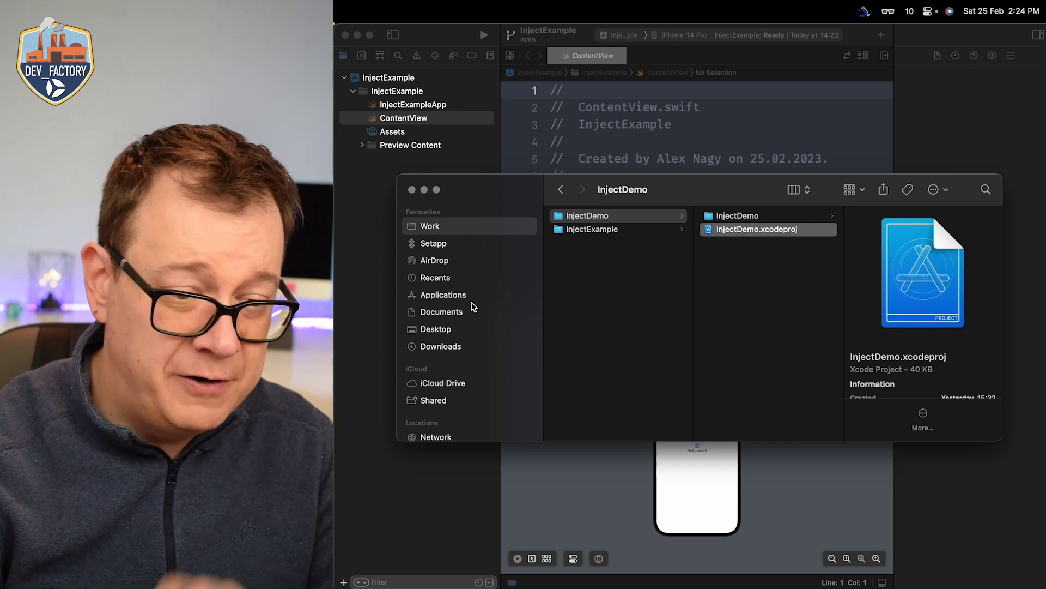
{"action": "scroll", "coordinate": [471, 308], "scroll_direction": "down", "scroll_amount": 4}
{"action": "scroll", "coordinate": [471, 314], "scroll_direction": "down", "scroll_amount": 2}
Browse a new Finder tab to Macintosh HD > Users > home folder
{"action": "right_click", "coordinate": [460, 338]}
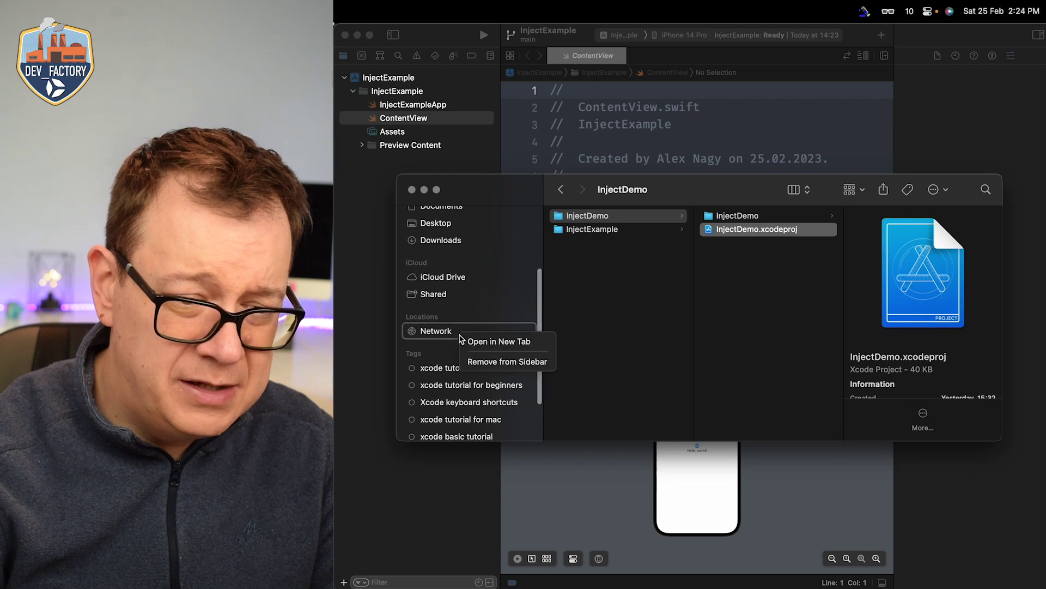
{"action": "left_click", "coordinate": [524, 343]}
{"action": "left_click", "coordinate": [607, 248]}
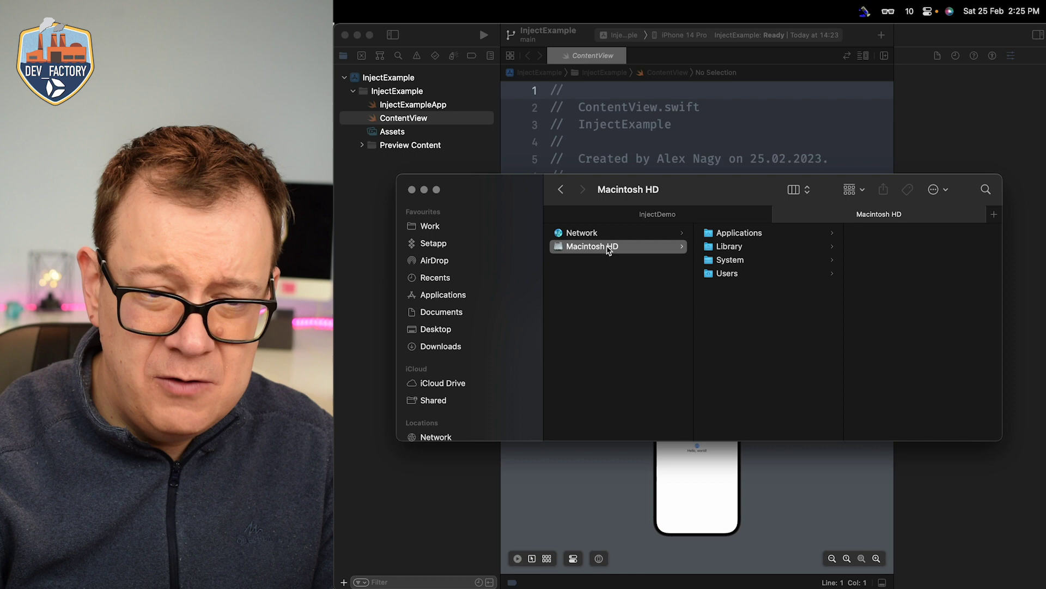
{"action": "left_click", "coordinate": [744, 273]}
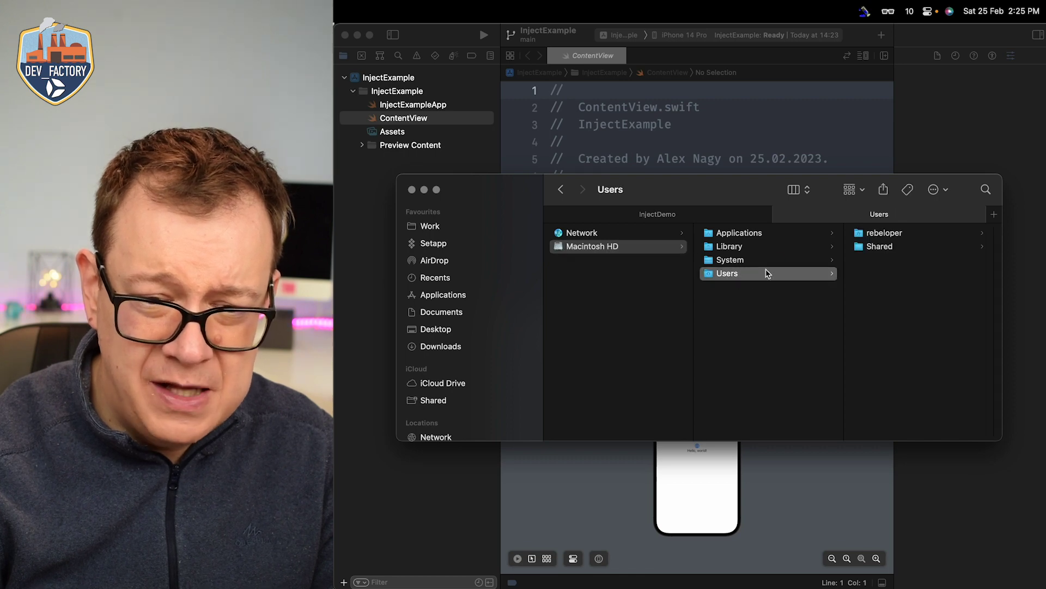
{"action": "left_click", "coordinate": [881, 235]}
Create an Inject folder there, add it to Favourites, and open Work
{"action": "right_click", "coordinate": [888, 369]}
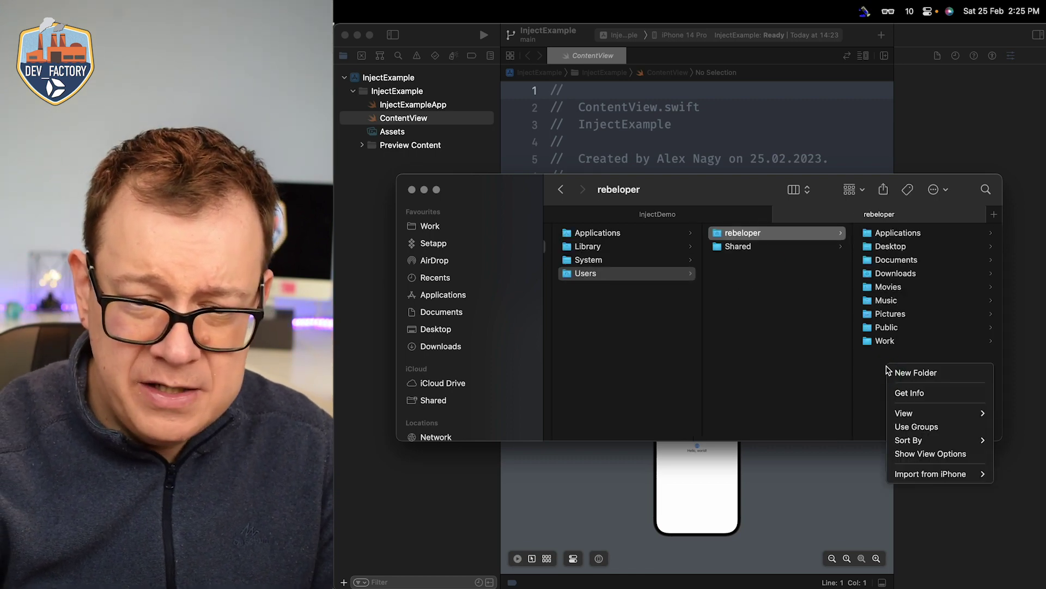
{"action": "left_click", "coordinate": [907, 372]}
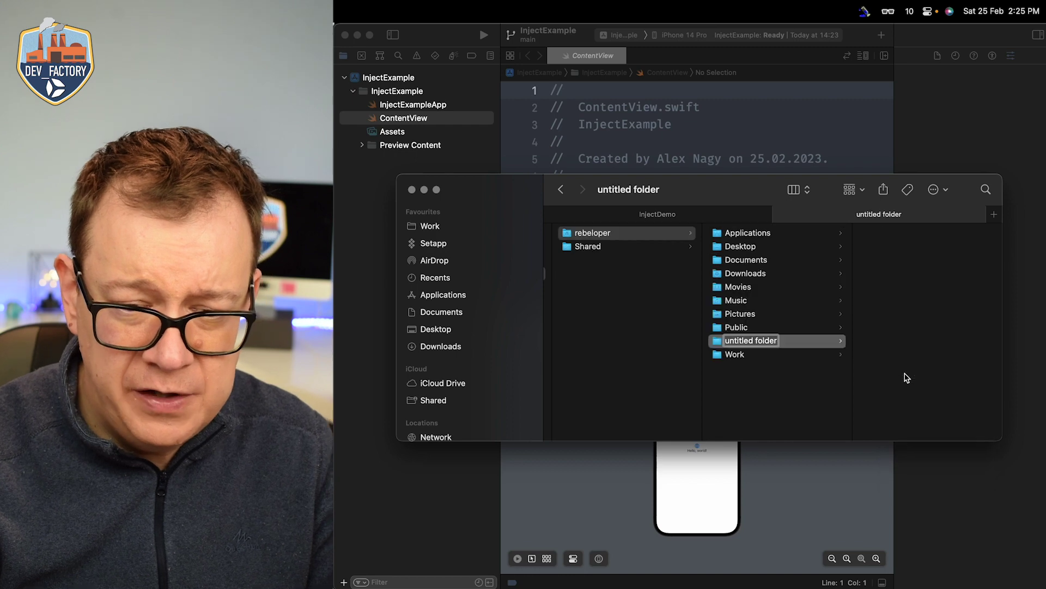
{"action": "key", "text": "BackSpace"}
{"action": "type", "text": "Inject"}
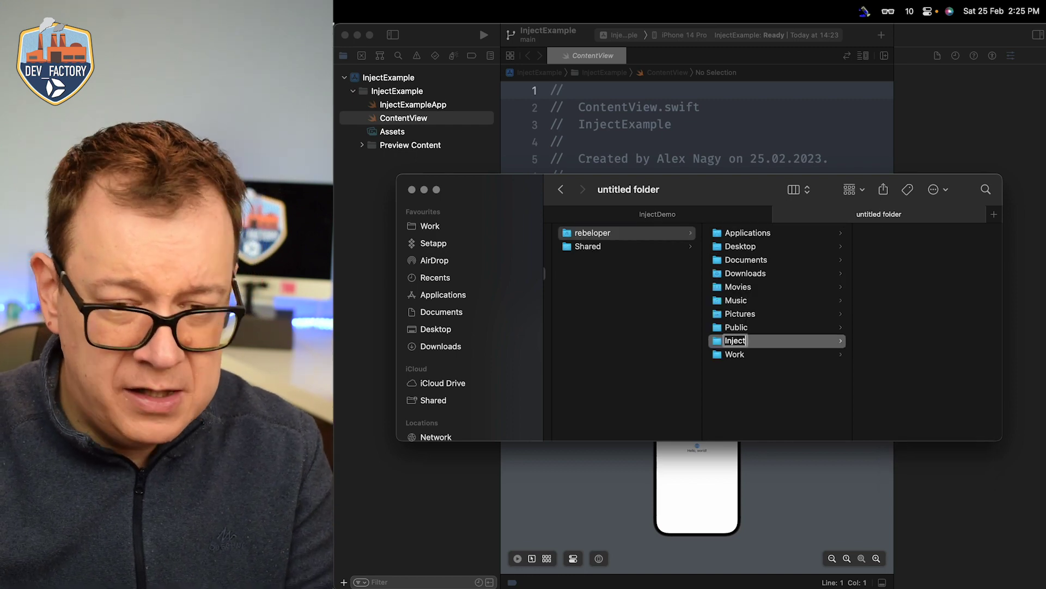
{"action": "key", "text": "Return"}
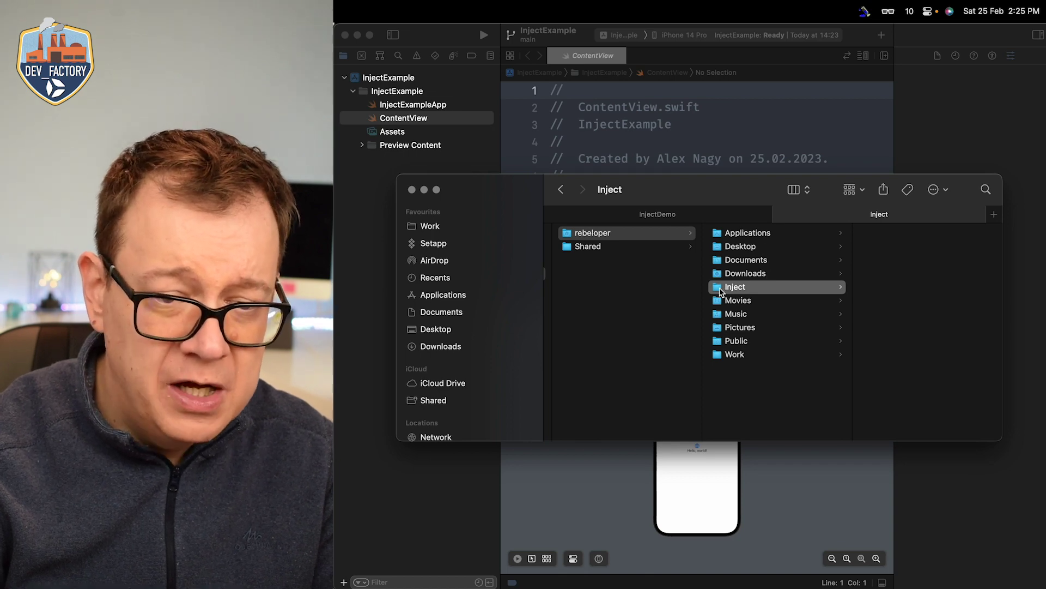
{"action": "left_click_drag", "start_coordinate": [720, 293], "coordinate": [434, 239]}
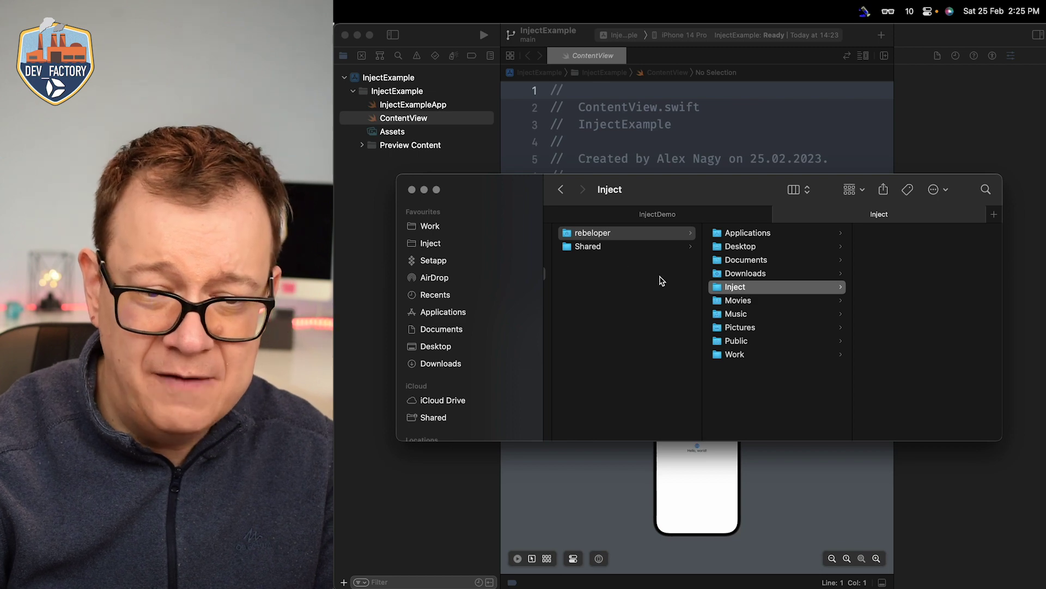
{"action": "left_click", "coordinate": [739, 355]}
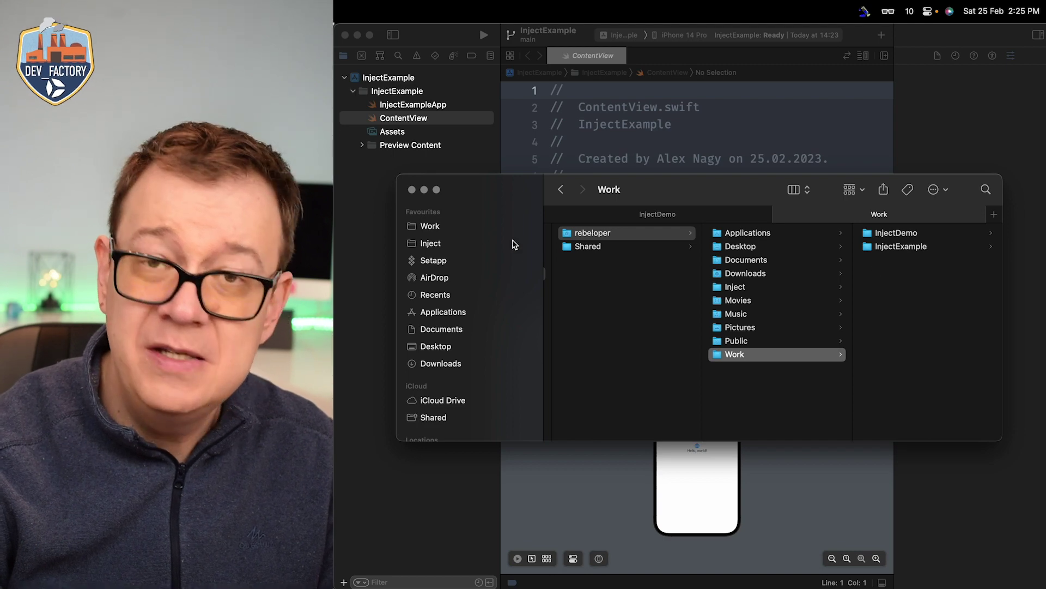
Hide the Inspector and Canvas so InjectExample's ContentView code fills the window
{"action": "left_click", "coordinate": [936, 132]}
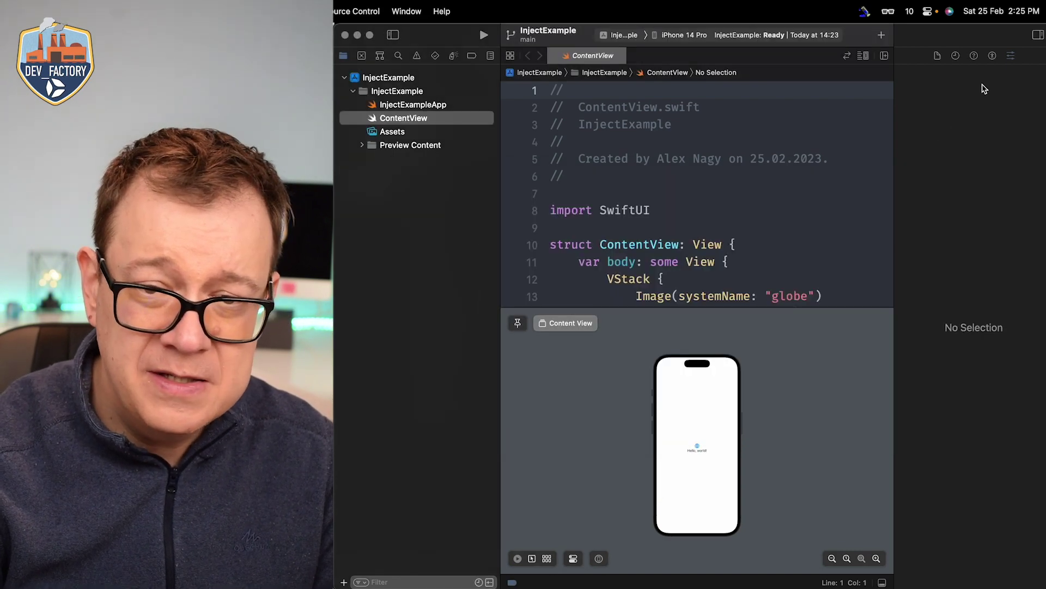
{"action": "left_click", "coordinate": [1039, 37]}
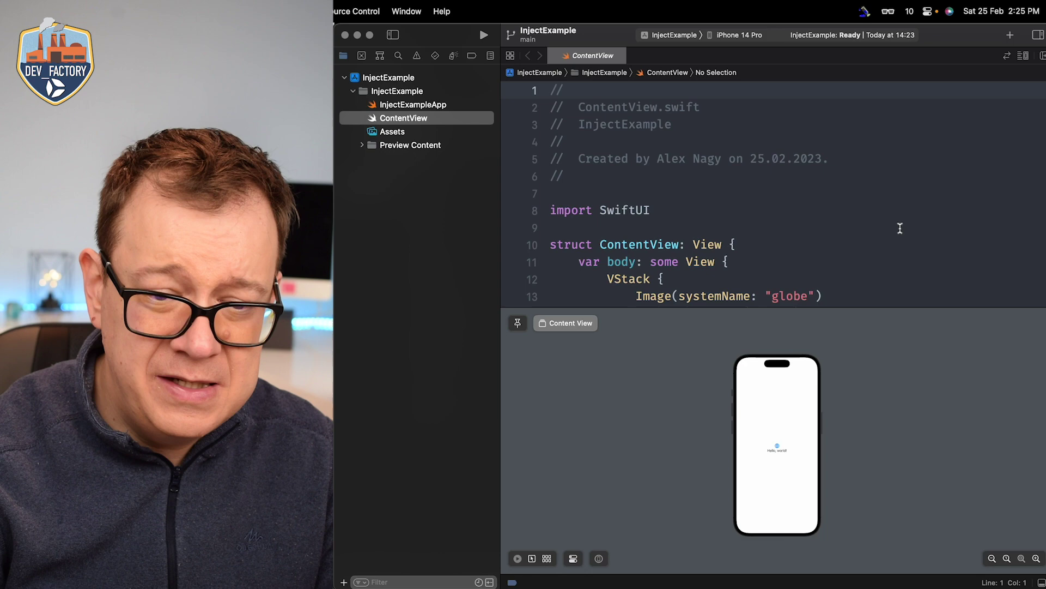
{"action": "key", "text": "alt+super+Return"}
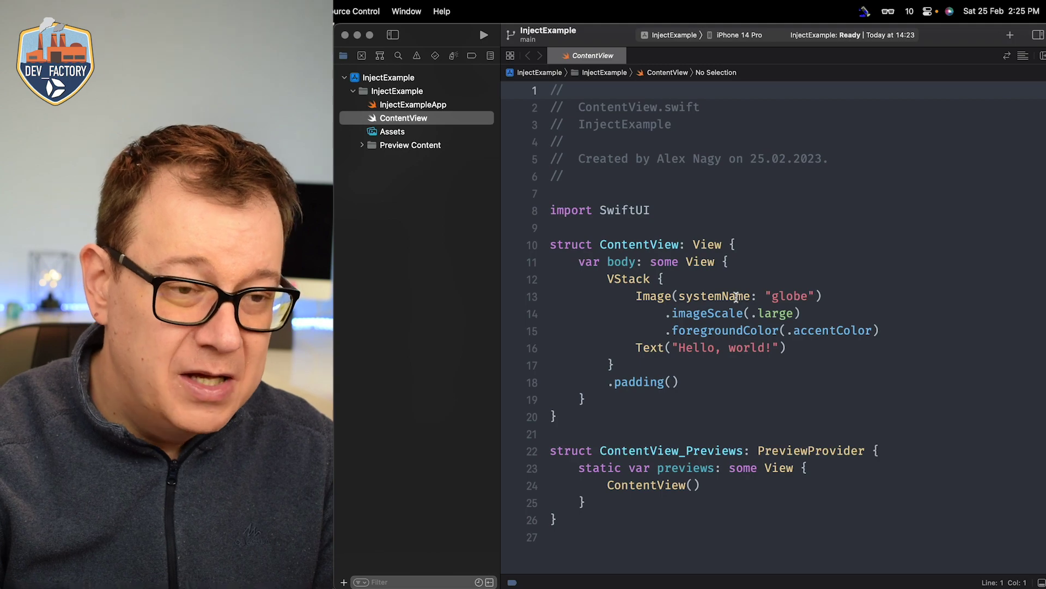
{"action": "key", "text": "super+Tab"}
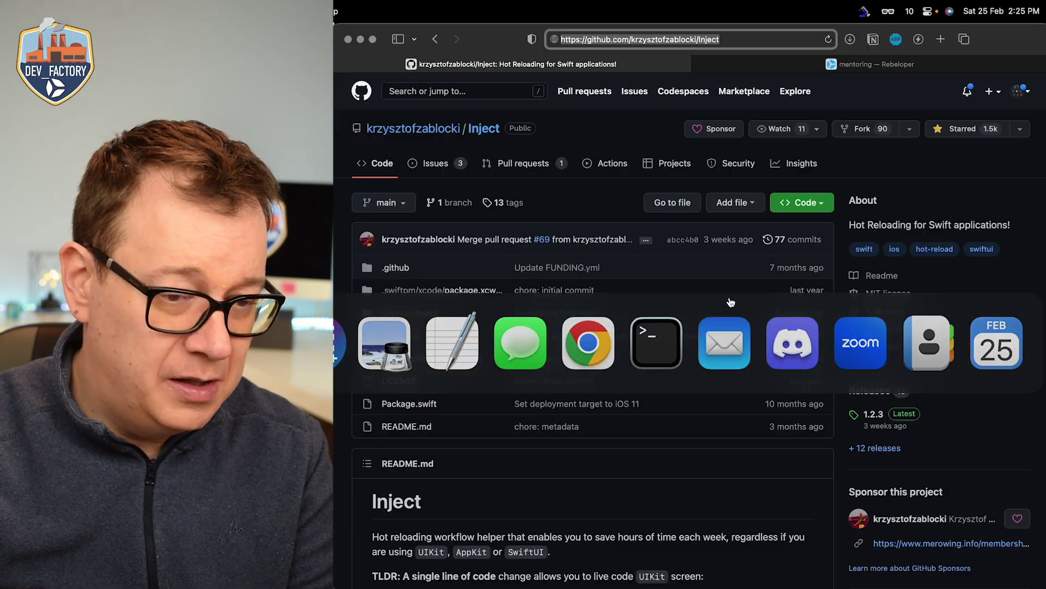
{"action": "scroll", "coordinate": [582, 368], "scroll_direction": "down", "scroll_amount": 5}
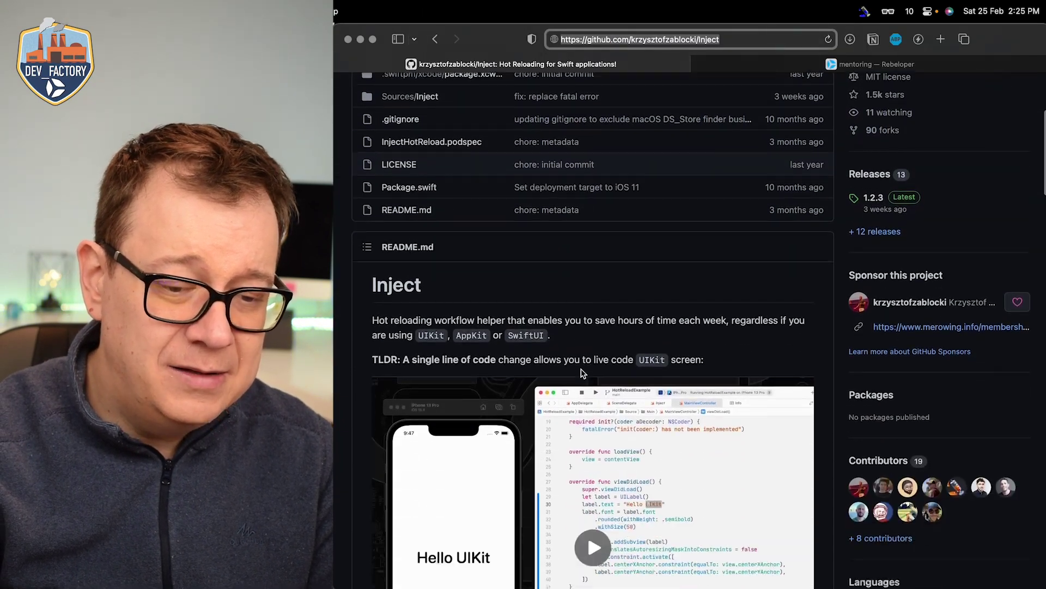
{"action": "scroll", "coordinate": [581, 372], "scroll_direction": "down", "scroll_amount": 2}
{"action": "scroll", "coordinate": [581, 373], "scroll_direction": "down", "scroll_amount": 4}
{"action": "scroll", "coordinate": [582, 373], "scroll_direction": "down", "scroll_amount": 4}
{"action": "scroll", "coordinate": [582, 373], "scroll_direction": "down", "scroll_amount": 6}
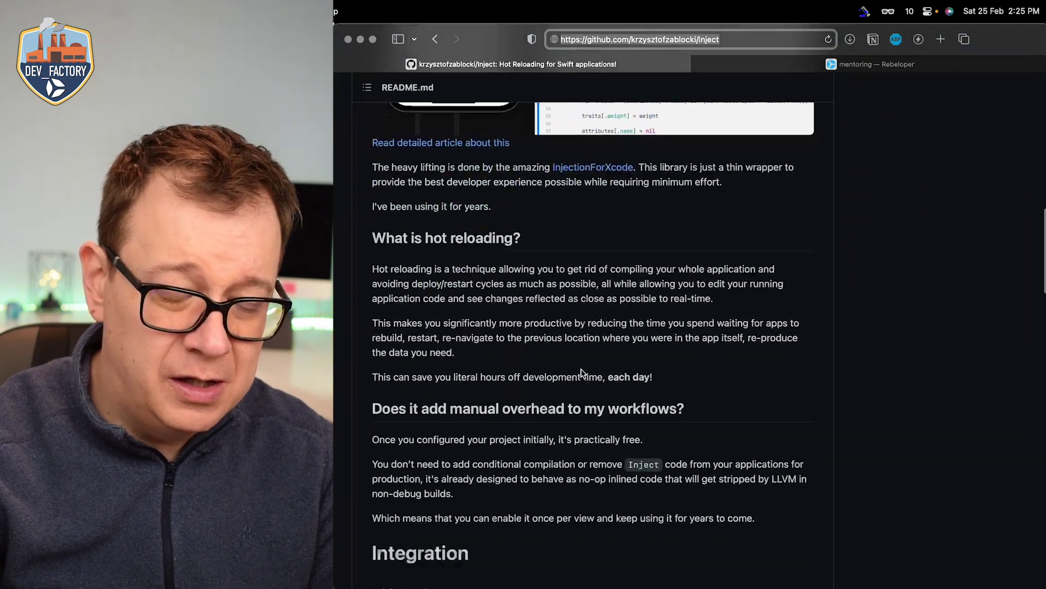
{"action": "scroll", "coordinate": [581, 373], "scroll_direction": "down", "scroll_amount": 5}
{"action": "scroll", "coordinate": [581, 373], "scroll_direction": "down", "scroll_amount": 5}
{"action": "scroll", "coordinate": [581, 373], "scroll_direction": "down", "scroll_amount": 2}
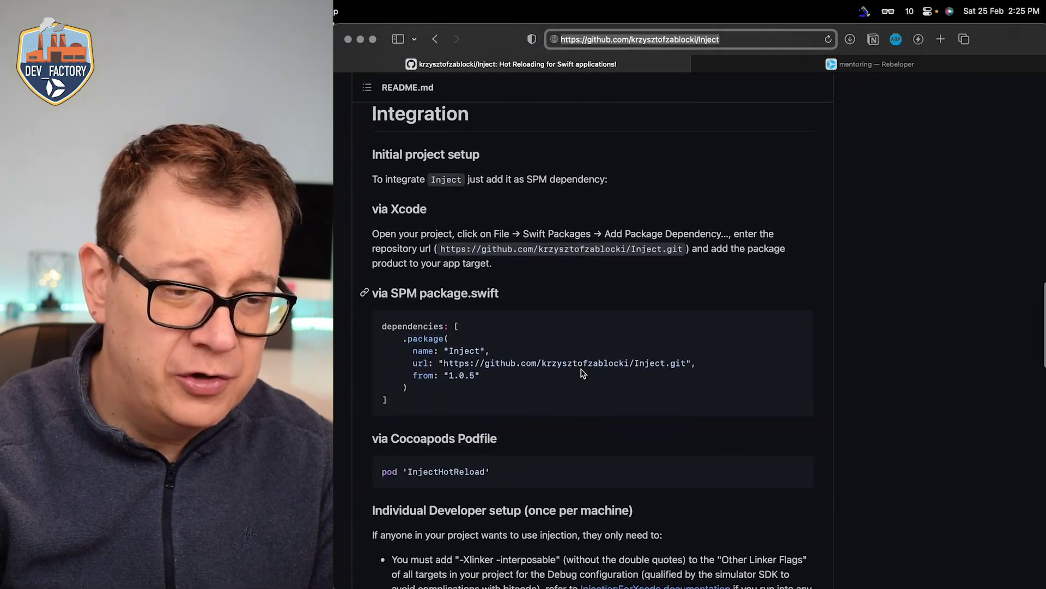
{"action": "scroll", "coordinate": [581, 372], "scroll_direction": "down", "scroll_amount": 5}
{"action": "scroll", "coordinate": [581, 373], "scroll_direction": "up", "scroll_amount": 6}
{"action": "scroll", "coordinate": [581, 374], "scroll_direction": "down", "scroll_amount": 1}
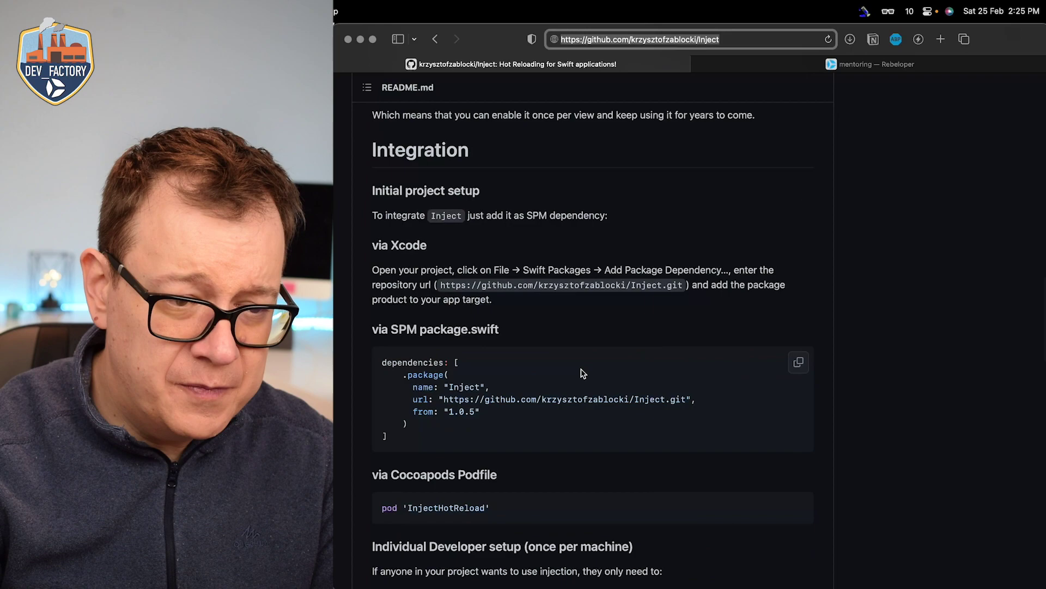
Copy the Inject repository's HTTPS clone URL from GitHub's Code menu
{"action": "left_click_drag", "start_coordinate": [441, 285], "coordinate": [668, 285]}
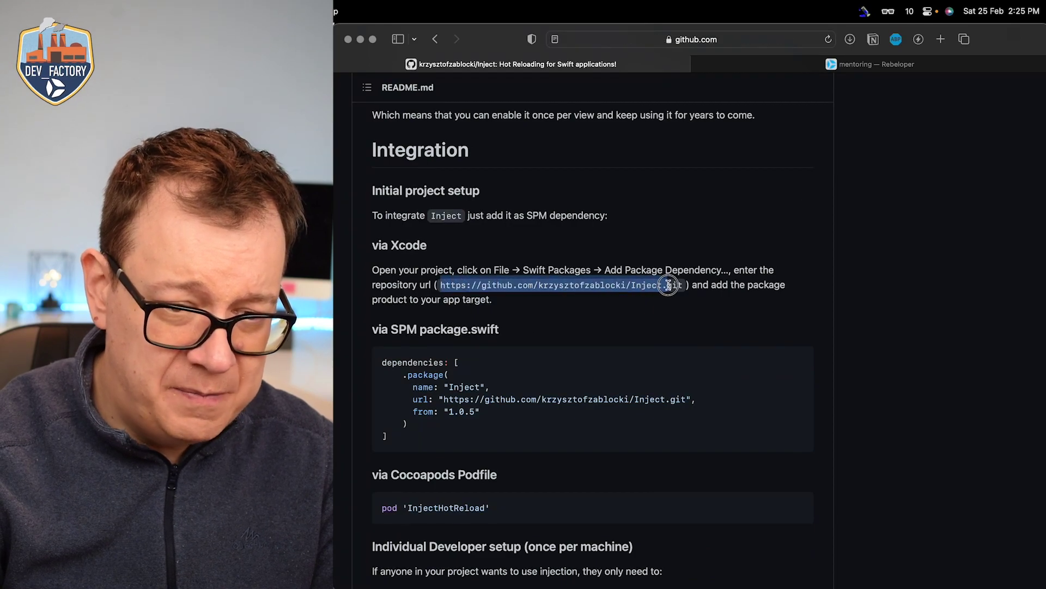
{"action": "left_click", "coordinate": [725, 264]}
{"action": "scroll", "coordinate": [738, 257], "scroll_direction": "up", "scroll_amount": 5}
{"action": "scroll", "coordinate": [738, 257], "scroll_direction": "up", "scroll_amount": 3}
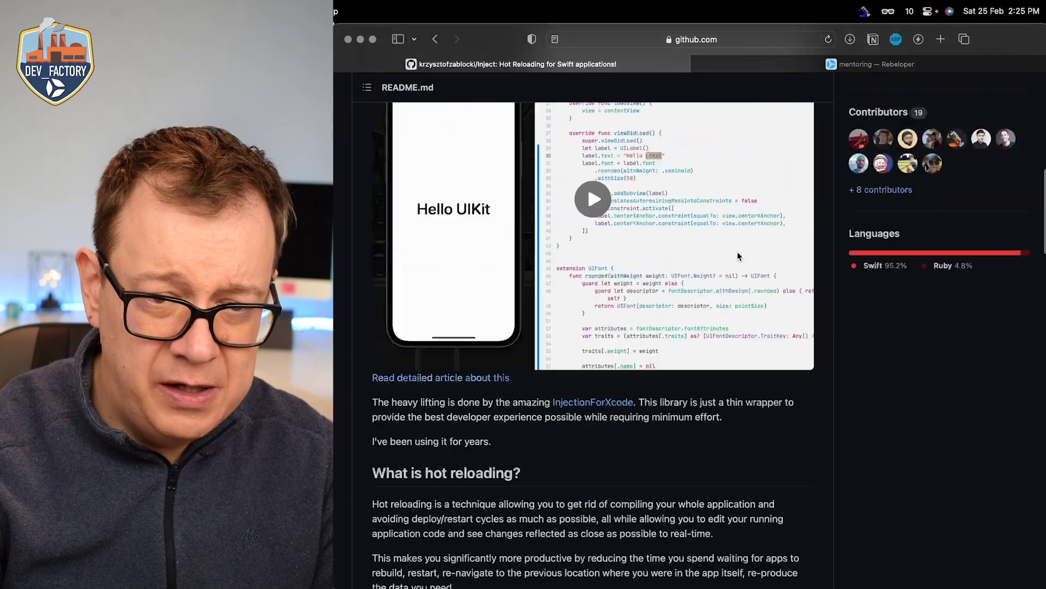
{"action": "scroll", "coordinate": [771, 247], "scroll_direction": "up", "scroll_amount": 5}
{"action": "scroll", "coordinate": [770, 247], "scroll_direction": "up", "scroll_amount": 5}
{"action": "left_click", "coordinate": [805, 203]}
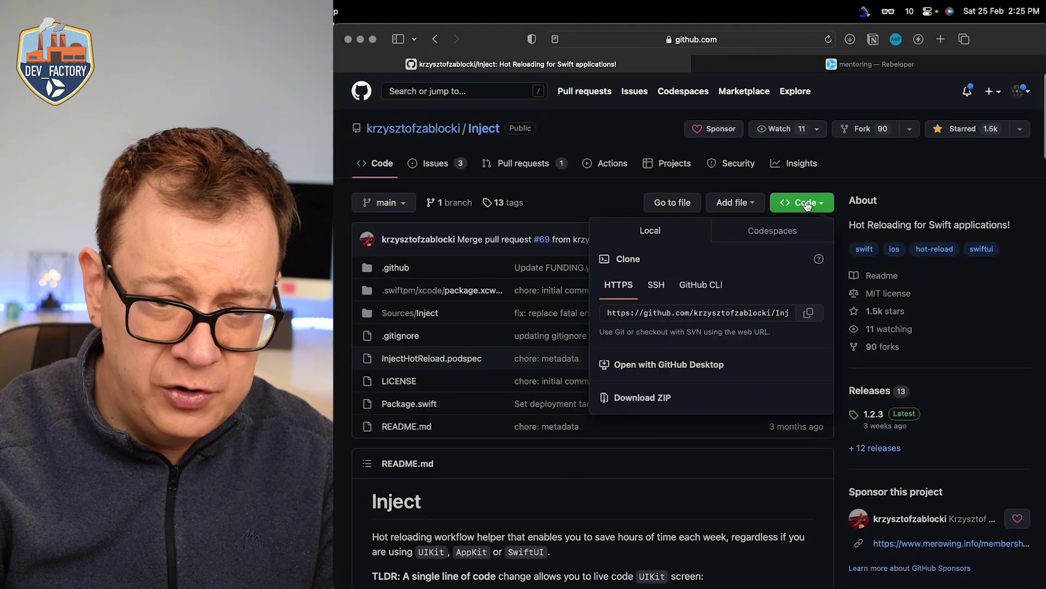
{"action": "left_click", "coordinate": [811, 317]}
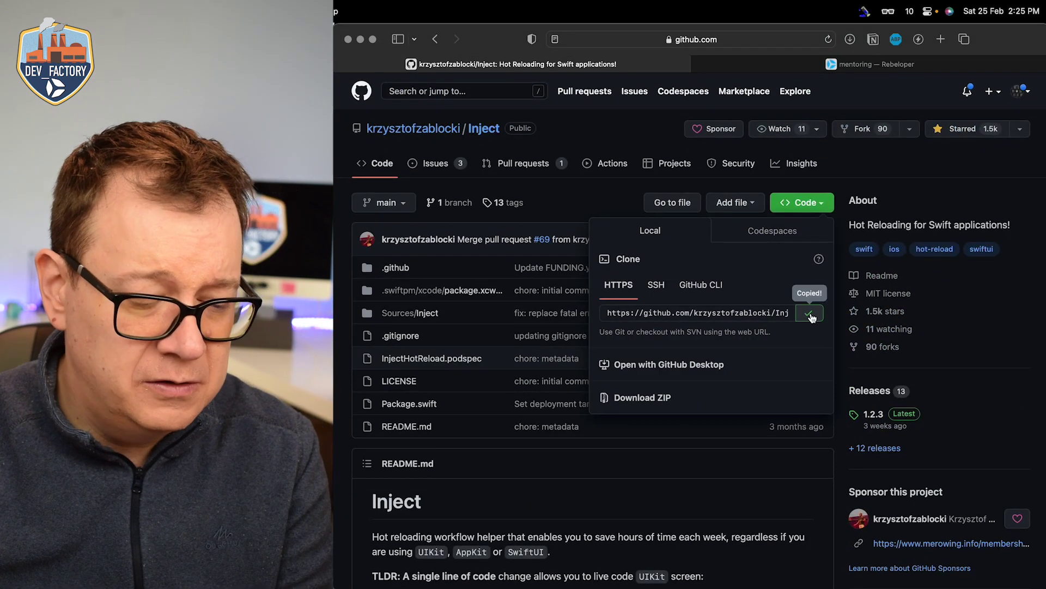
{"action": "key", "text": "super+Tab"}
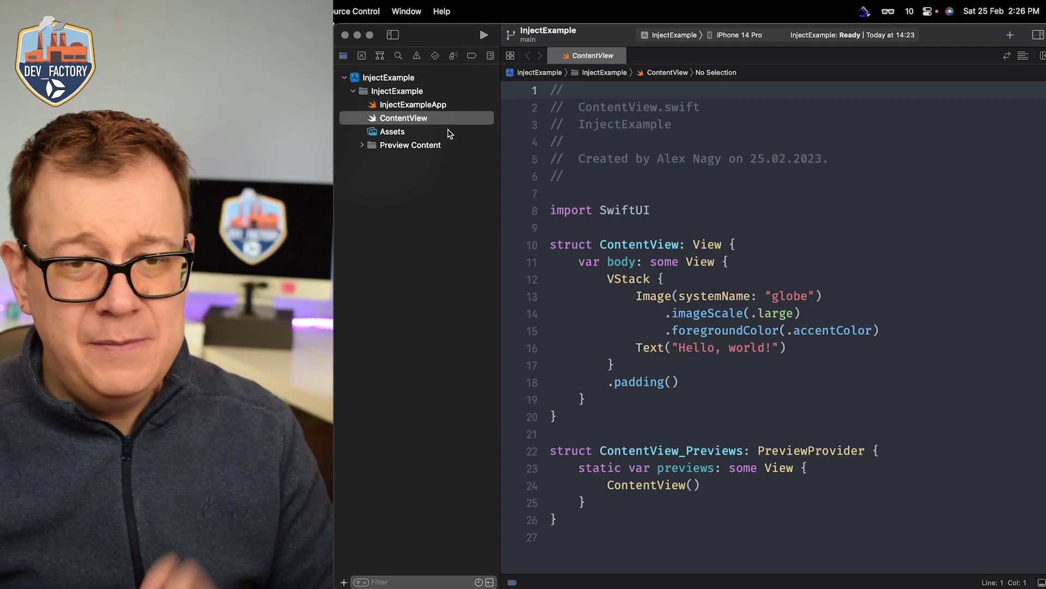
Quit InjectionIII from its menu-bar icon, with Finder's Applications folder showing
{"action": "left_click", "coordinate": [868, 16]}
{"action": "left_click", "coordinate": [867, 17]}
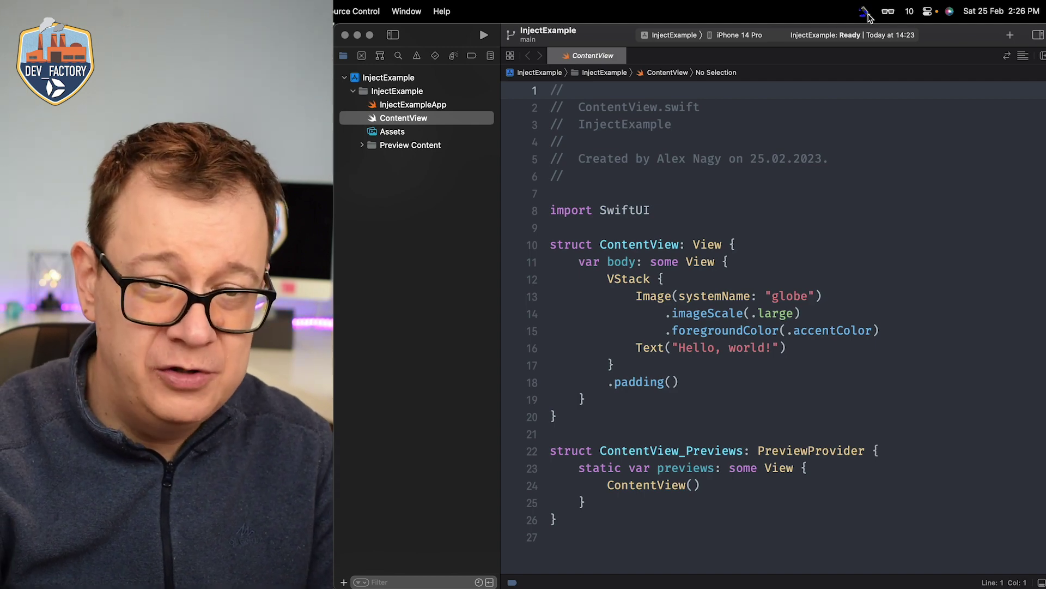
{"action": "key", "text": "super+Tab"}
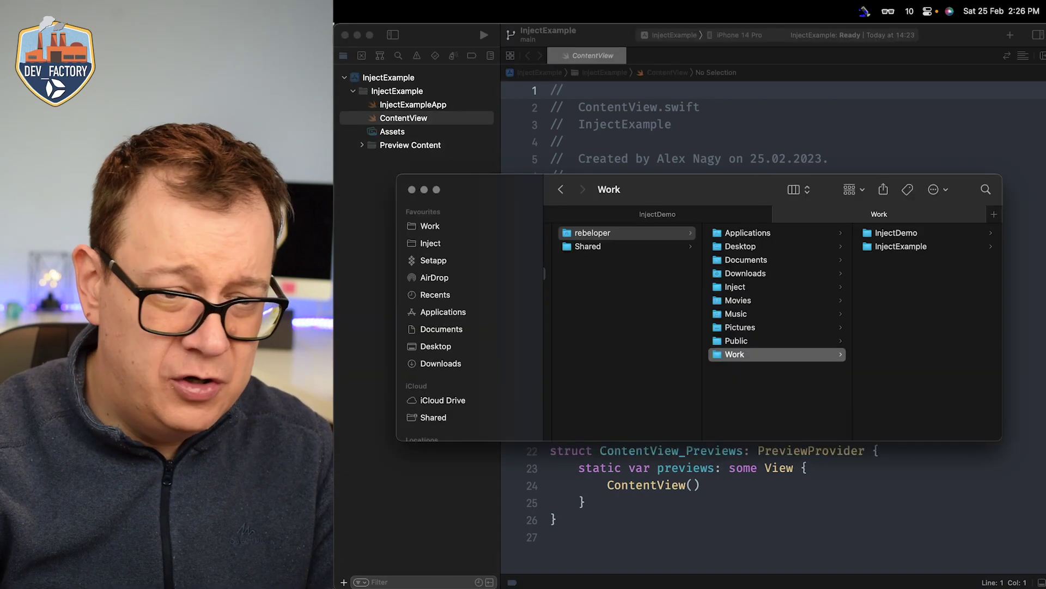
{"action": "left_click", "coordinate": [458, 312]}
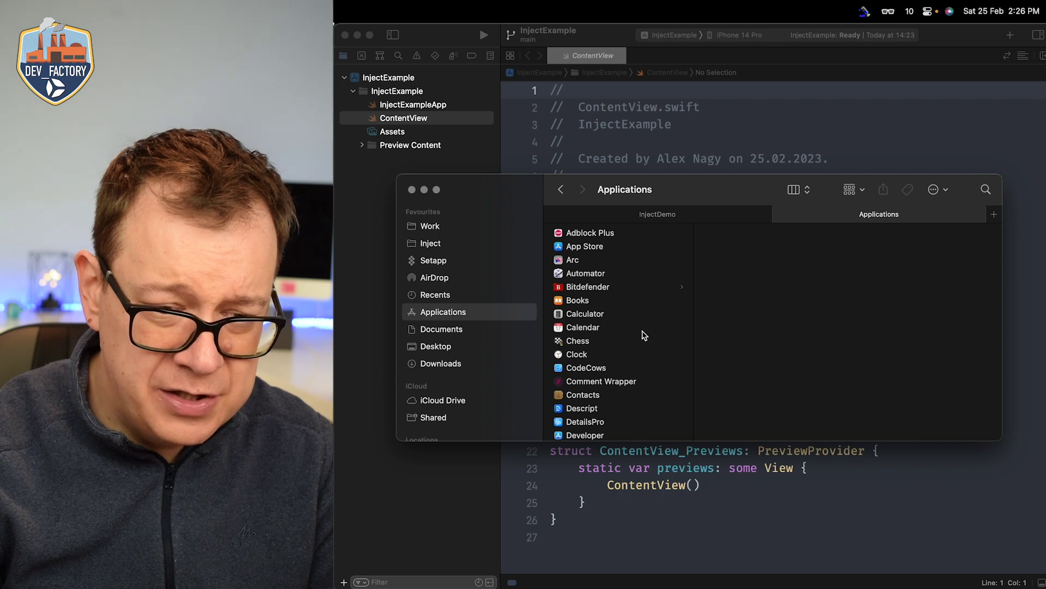
{"action": "left_click", "coordinate": [866, 13]}
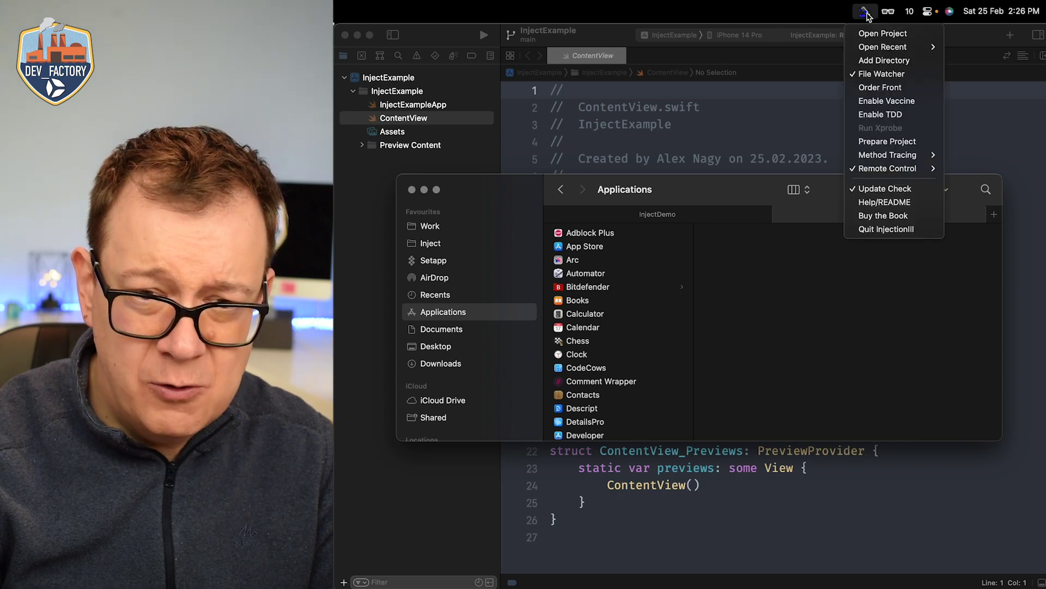
{"action": "left_click", "coordinate": [887, 229]}
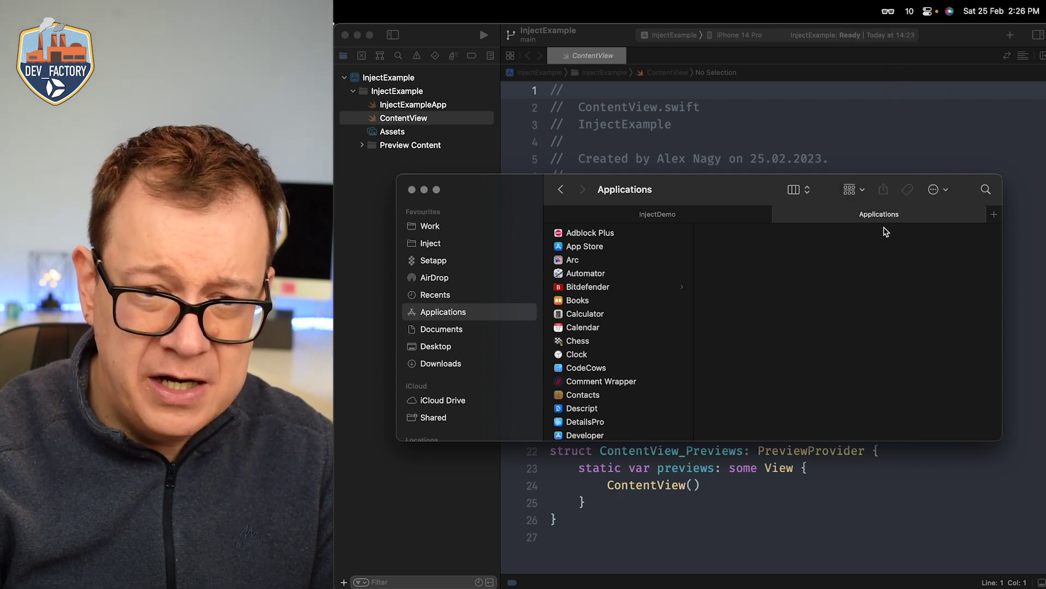
{"action": "scroll", "coordinate": [600, 348], "scroll_direction": "down", "scroll_amount": 5}
{"action": "scroll", "coordinate": [601, 347], "scroll_direction": "down", "scroll_amount": 1}
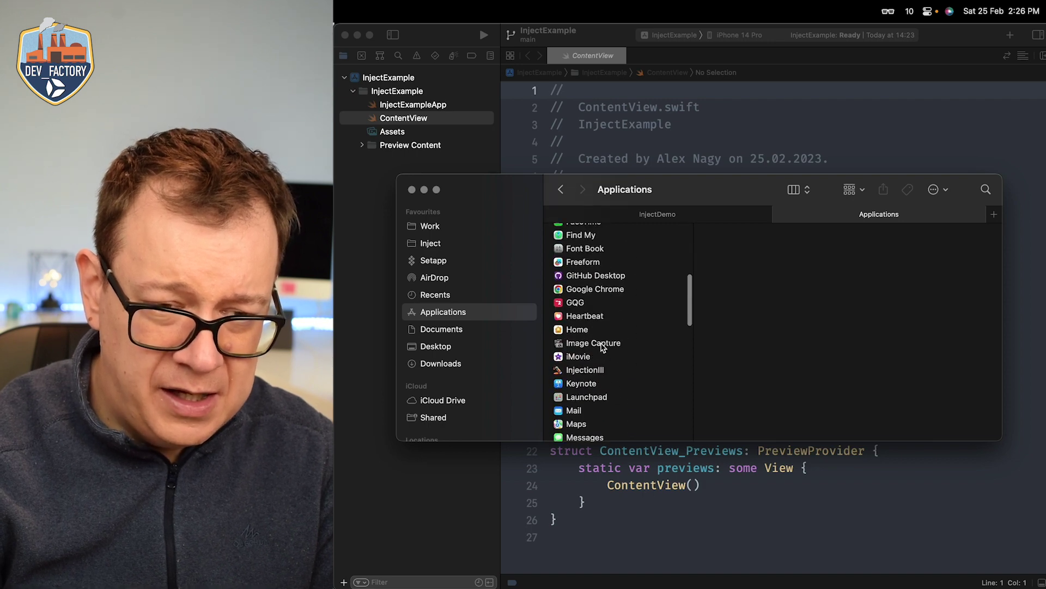
{"action": "scroll", "coordinate": [601, 348], "scroll_direction": "up", "scroll_amount": 2}
{"action": "scroll", "coordinate": [602, 347], "scroll_direction": "down", "scroll_amount": 4}
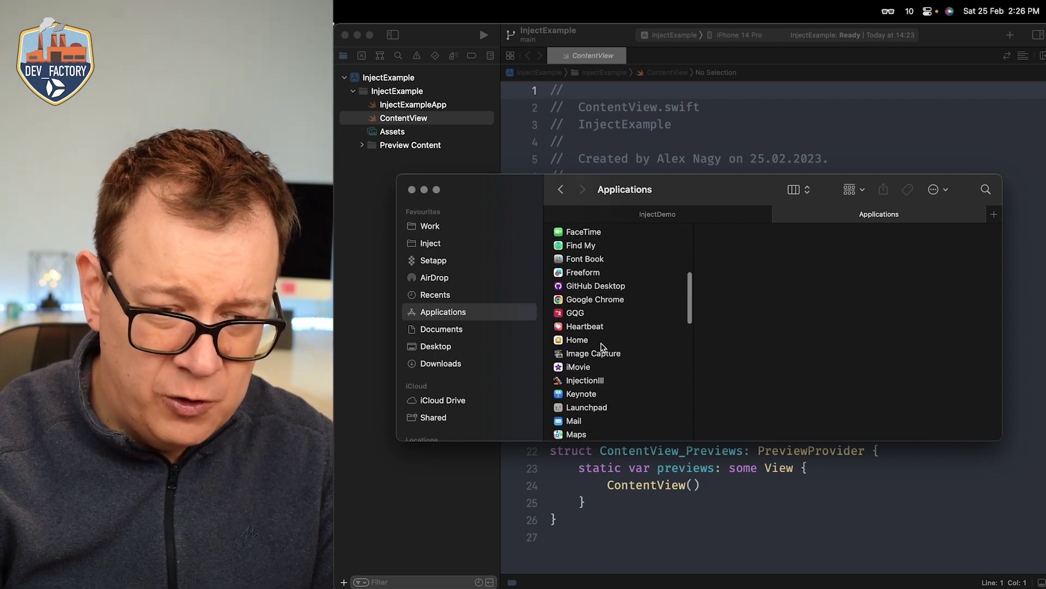
{"action": "scroll", "coordinate": [601, 348], "scroll_direction": "down", "scroll_amount": 1}
Move InjectionIII to the Bin and return to Xcode
{"action": "right_click", "coordinate": [611, 357]}
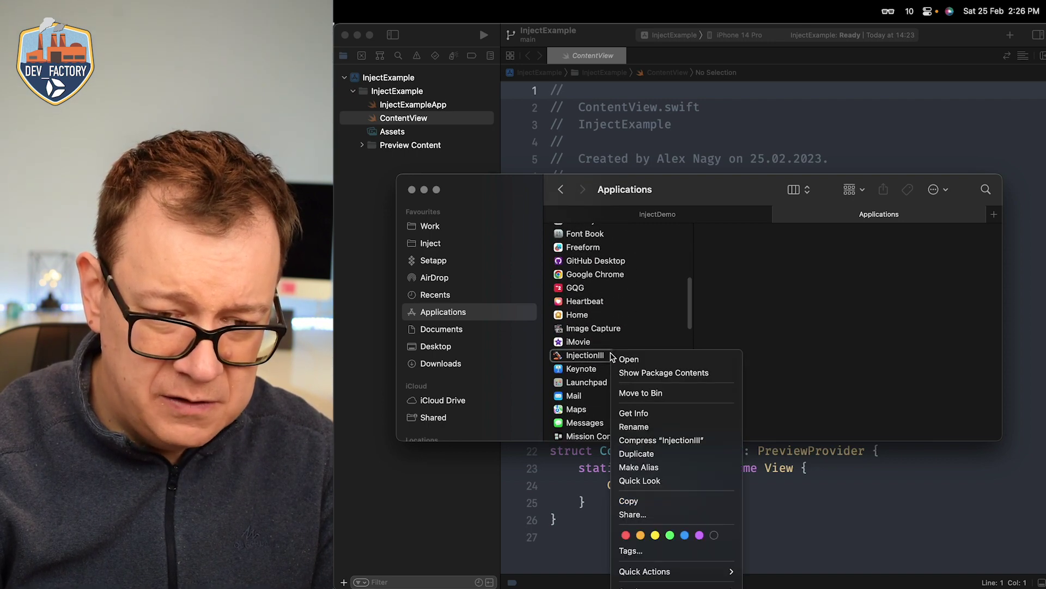
{"action": "left_click", "coordinate": [655, 393]}
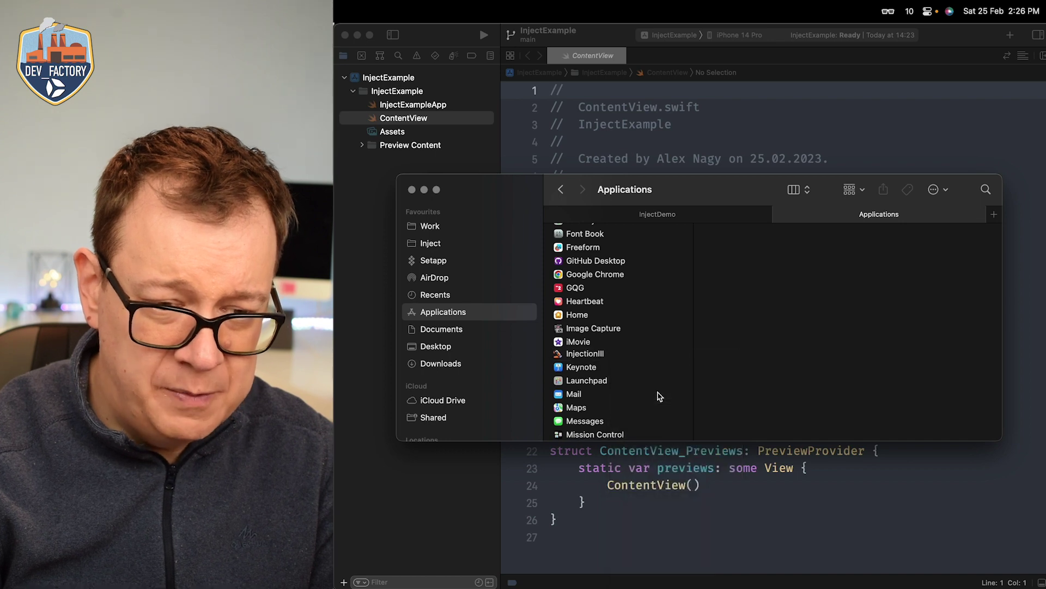
{"action": "left_click", "coordinate": [690, 109]}
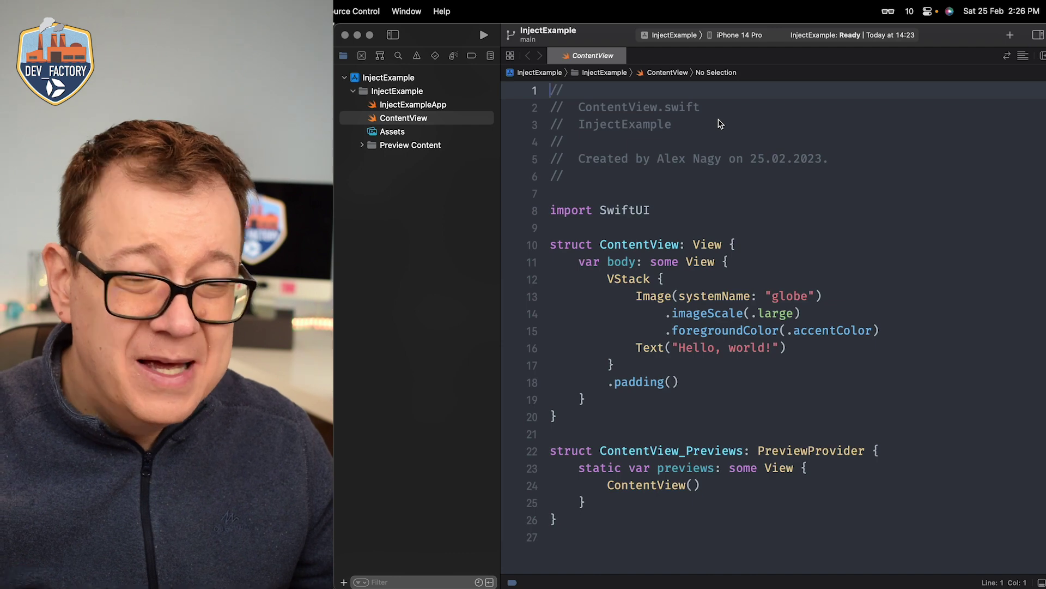
Add the Inject package from the pasted GitHub URL to InjectExample, up to next major version
{"action": "left_click", "coordinate": [378, 77]}
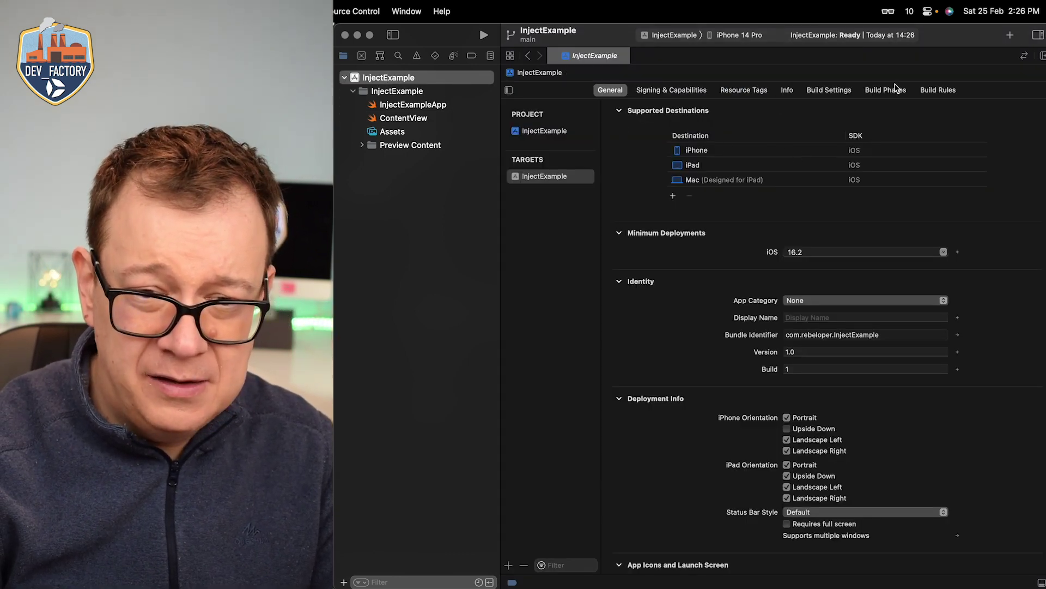
{"action": "left_click", "coordinate": [573, 135]}
{"action": "left_click", "coordinate": [822, 91]}
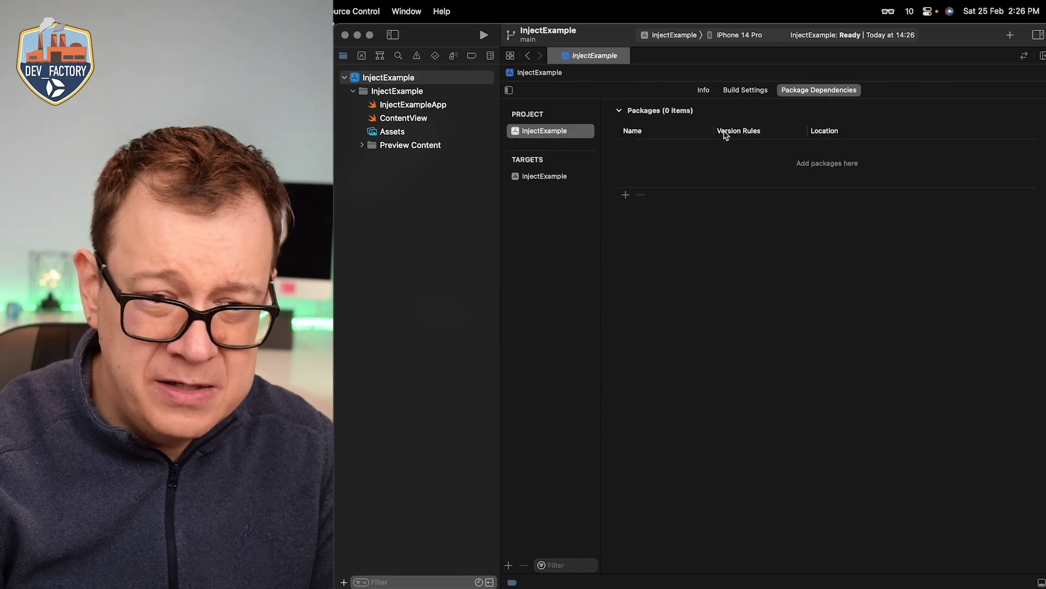
{"action": "left_click", "coordinate": [627, 195]}
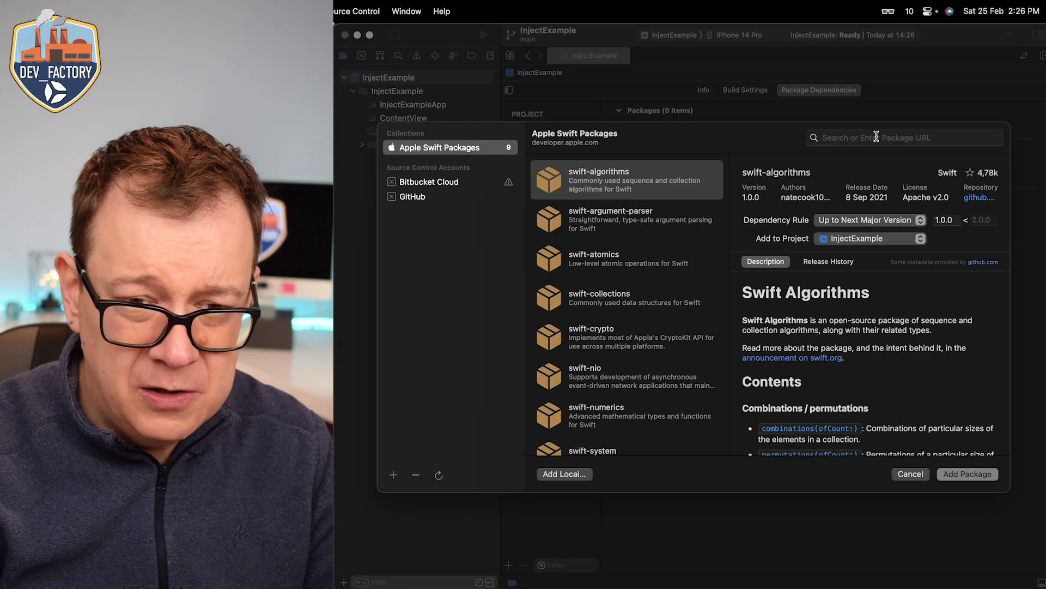
{"action": "key", "text": "super+v"}
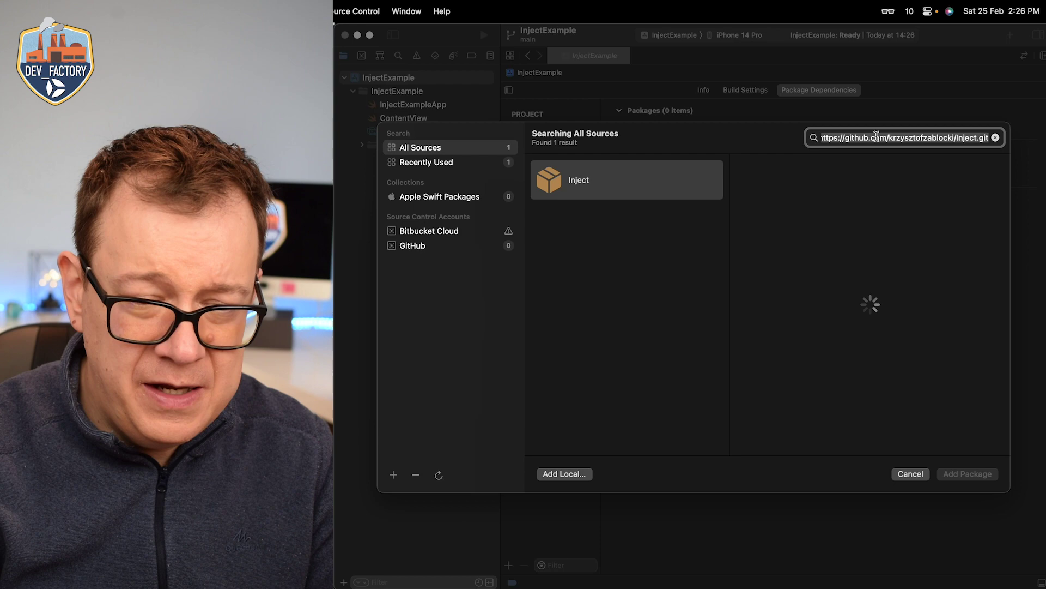
{"action": "left_click", "coordinate": [871, 197]}
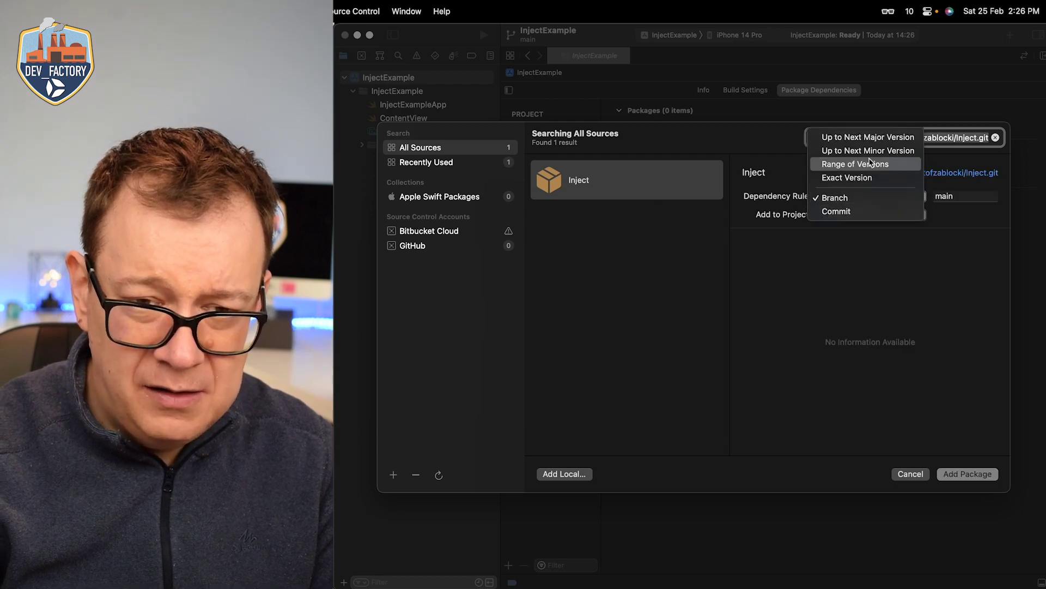
{"action": "left_click", "coordinate": [877, 139]}
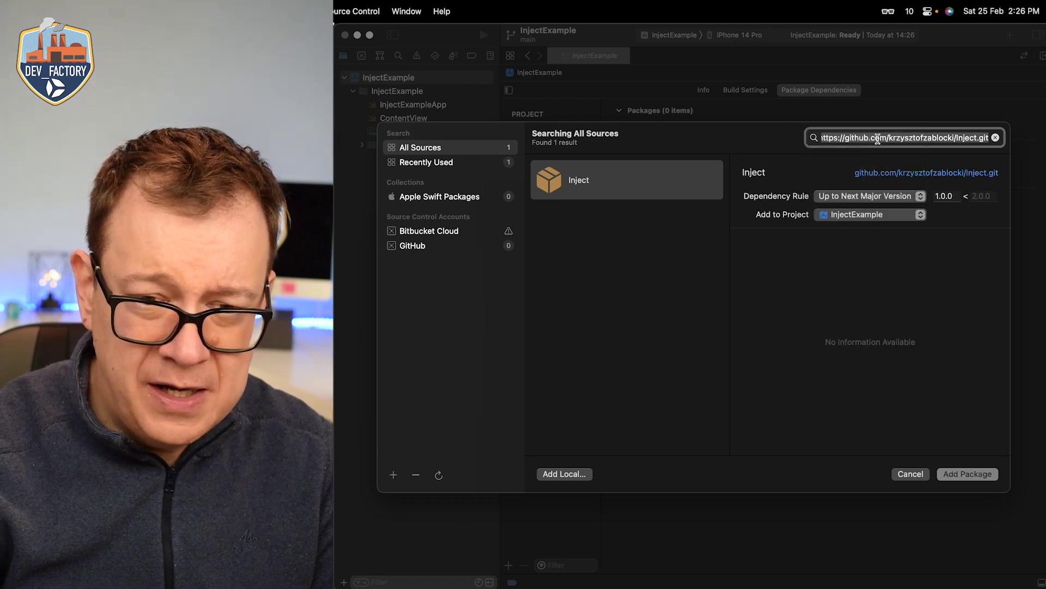
{"action": "left_click", "coordinate": [959, 474]}
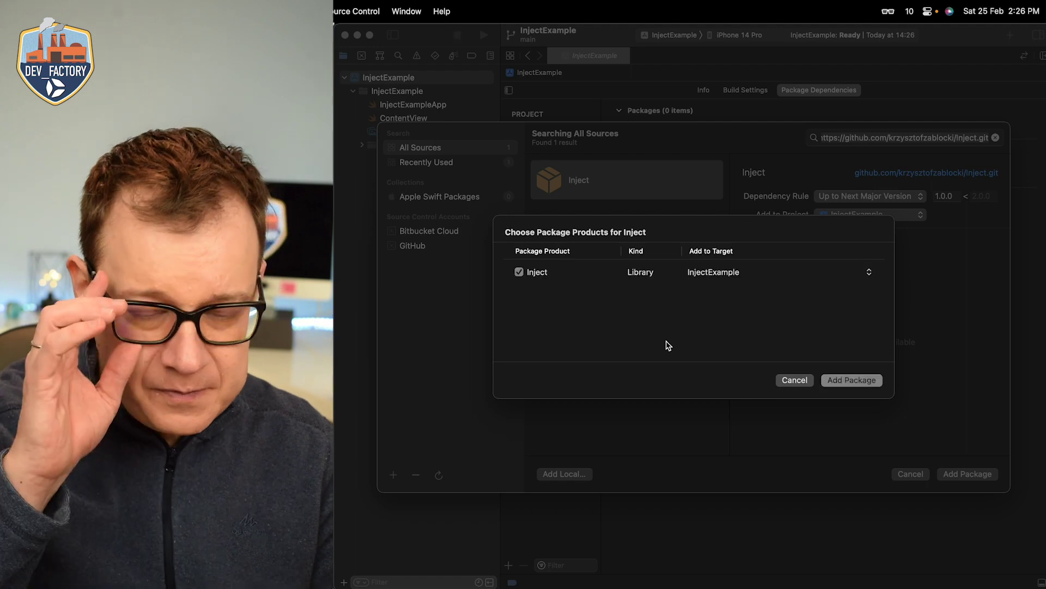
{"action": "left_click", "coordinate": [858, 378]}
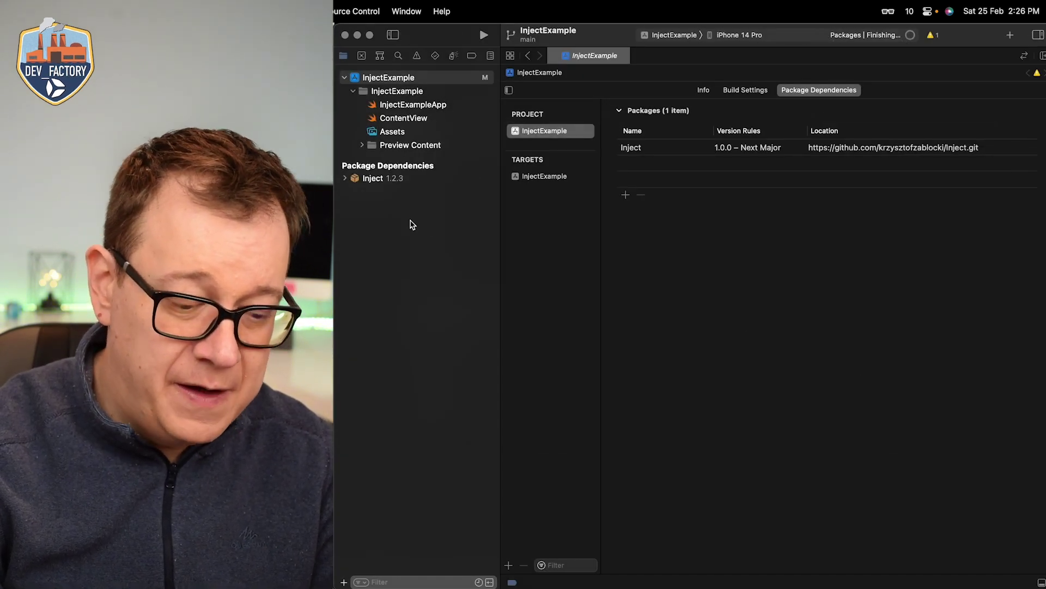
{"action": "key", "text": "super+Tab"}
Select the -Xlinker -interposable flag in the Inject README, then return to InjectExample
{"action": "key", "text": "super+Tab"}
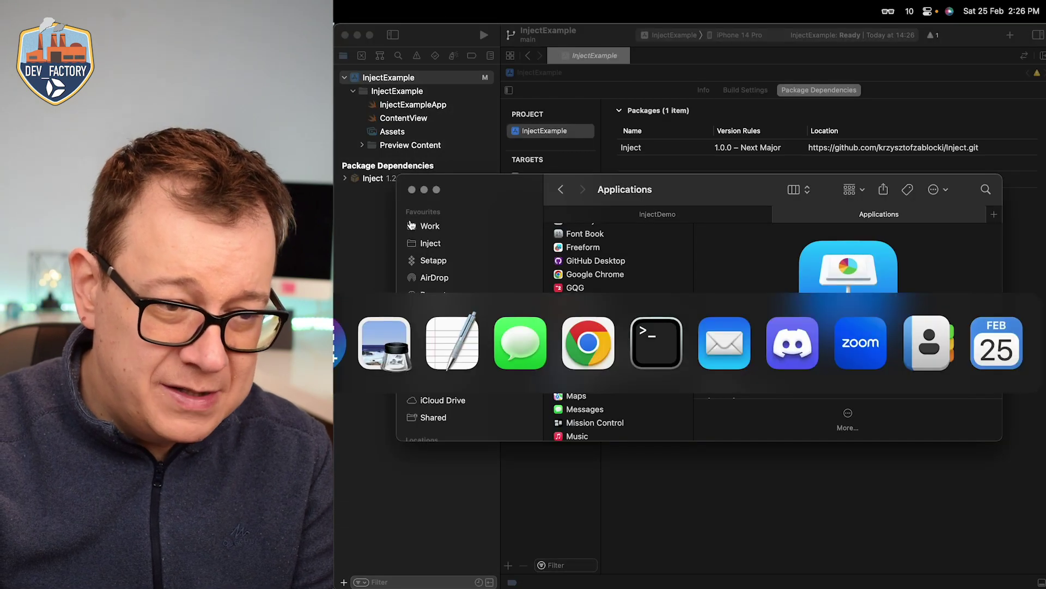
{"action": "key", "text": "super+Tab"}
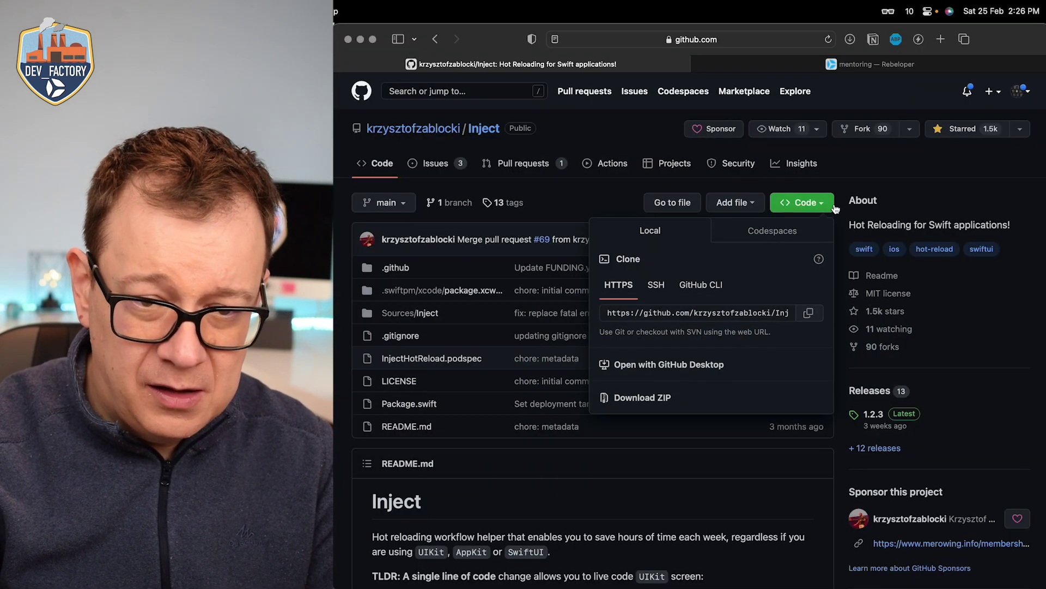
{"action": "left_click", "coordinate": [834, 208]}
{"action": "scroll", "coordinate": [826, 207], "scroll_direction": "down", "scroll_amount": 5}
{"action": "scroll", "coordinate": [826, 209], "scroll_direction": "down", "scroll_amount": 4}
{"action": "scroll", "coordinate": [824, 206], "scroll_direction": "down", "scroll_amount": 2}
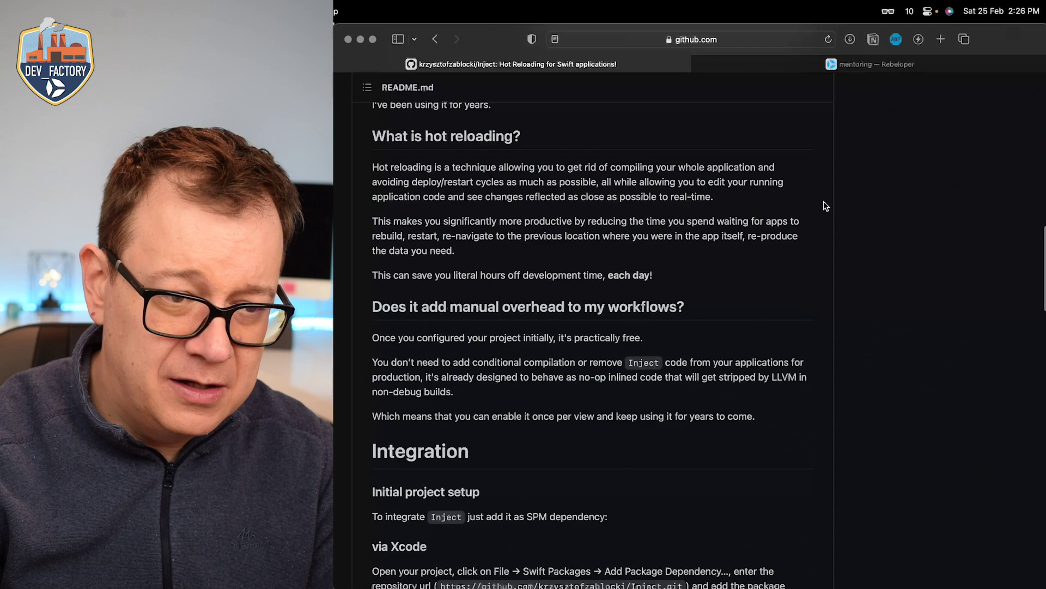
{"action": "scroll", "coordinate": [824, 207], "scroll_direction": "down", "scroll_amount": 5}
{"action": "scroll", "coordinate": [825, 206], "scroll_direction": "down", "scroll_amount": 2}
{"action": "scroll", "coordinate": [824, 206], "scroll_direction": "down", "scroll_amount": 3}
{"action": "scroll", "coordinate": [824, 206], "scroll_direction": "down", "scroll_amount": 4}
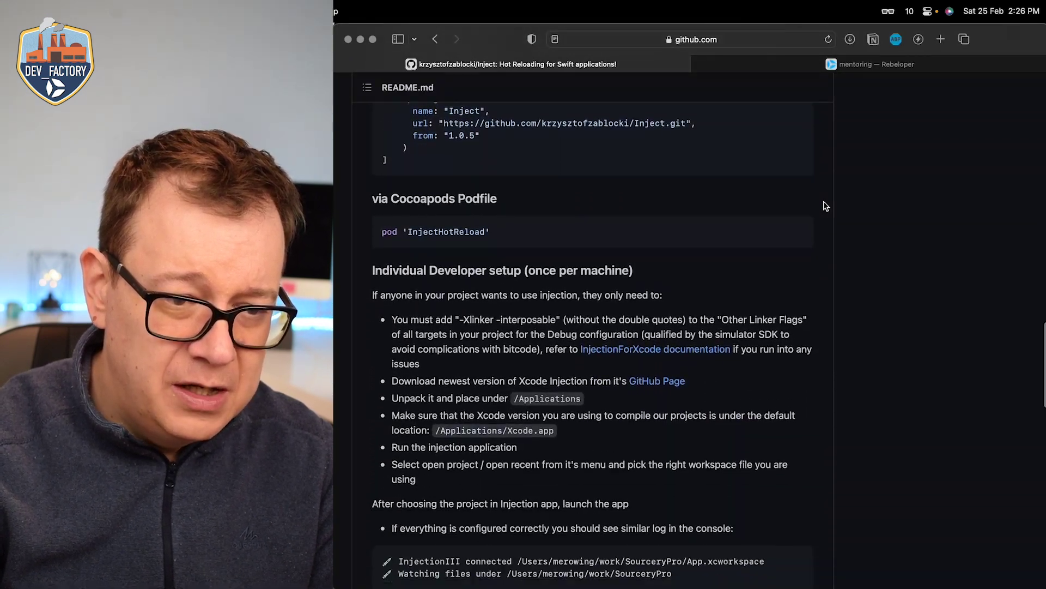
{"action": "scroll", "coordinate": [824, 206], "scroll_direction": "down", "scroll_amount": 3}
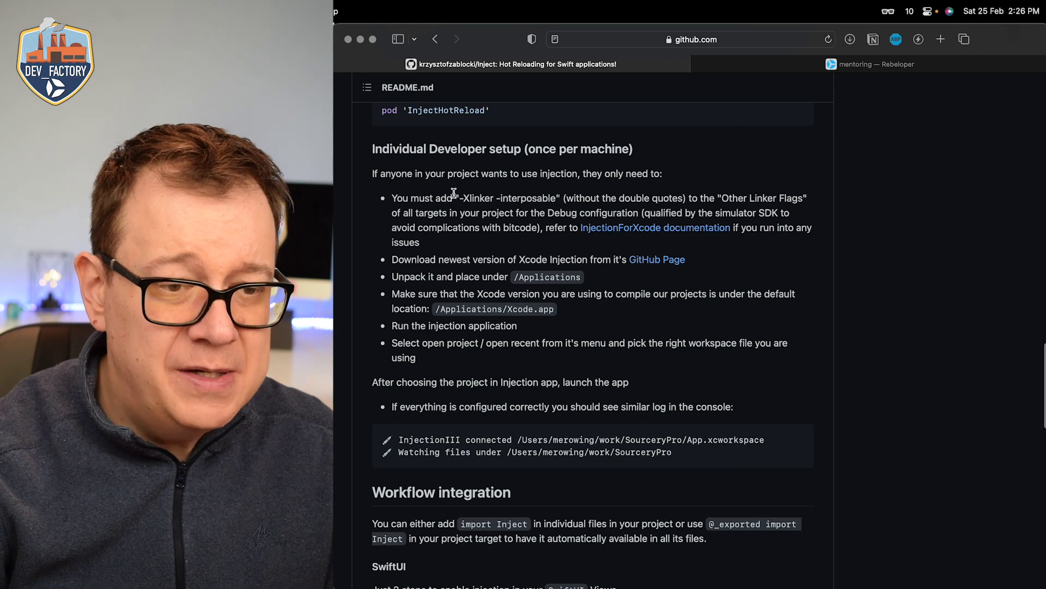
{"action": "left_click_drag", "start_coordinate": [460, 198], "coordinate": [563, 198]}
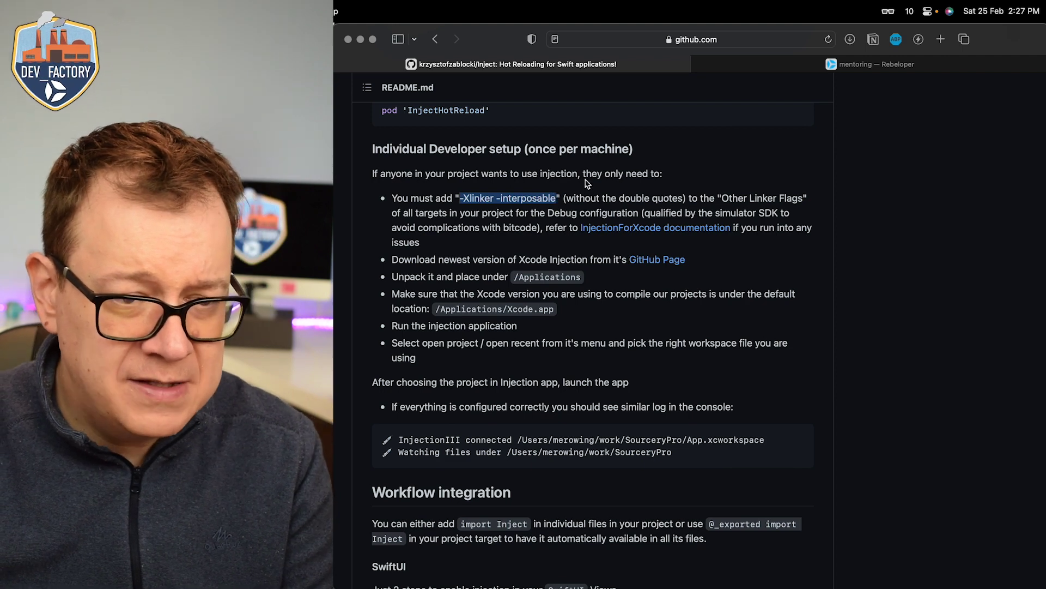
{"action": "key", "text": "super+Tab"}
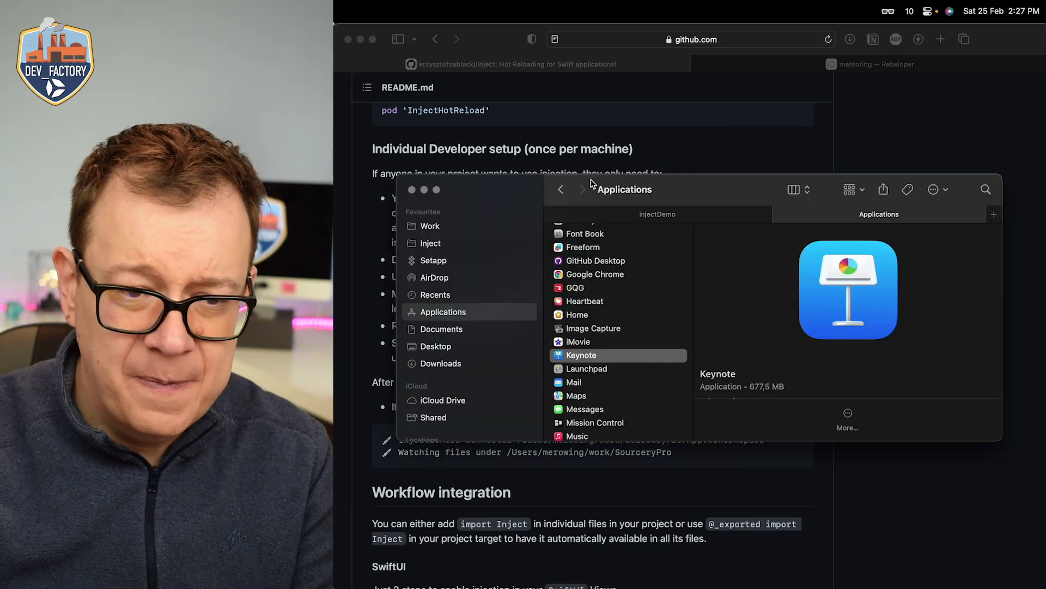
{"action": "key", "text": "super+Tab"}
{"action": "key", "text": "super+Tab"}
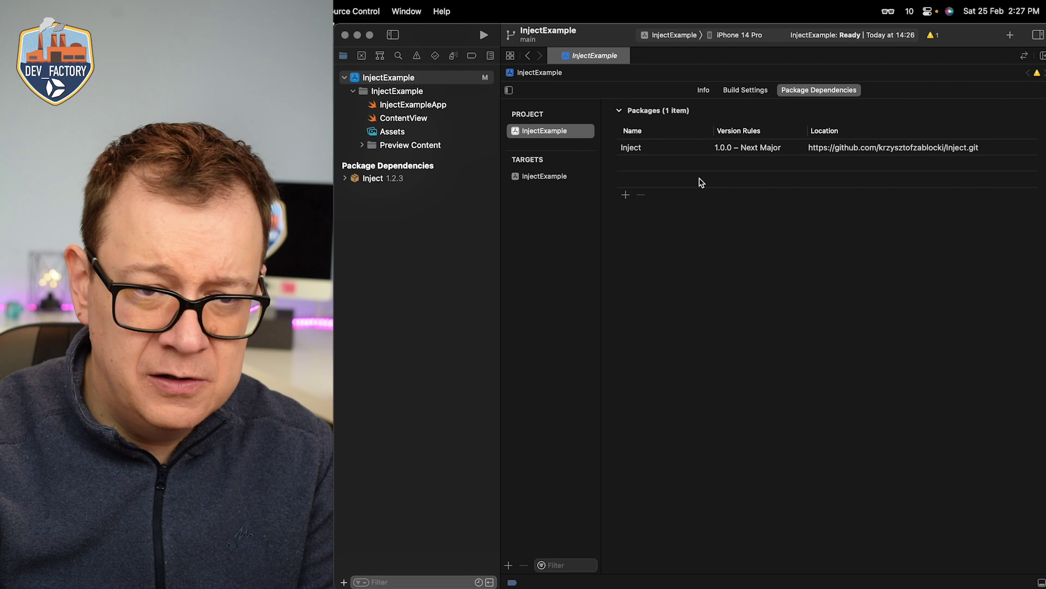
Filter InjectExample's Build Settings to Other Linker Flags and enter -Xlinker -interposable for Debug
{"action": "left_click", "coordinate": [547, 179]}
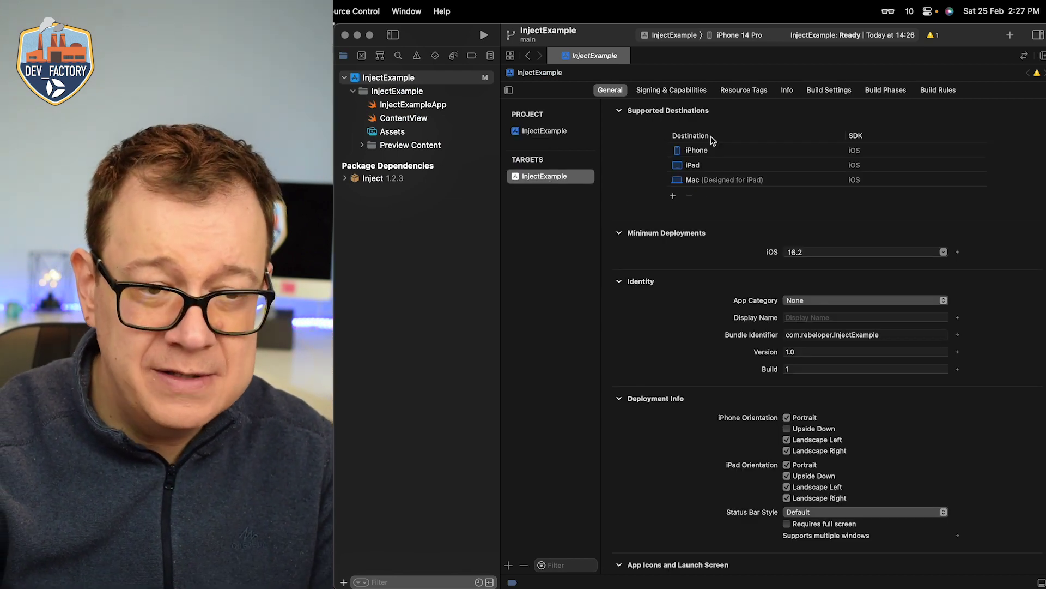
{"action": "left_click", "coordinate": [879, 96]}
{"action": "left_click", "coordinate": [836, 96]}
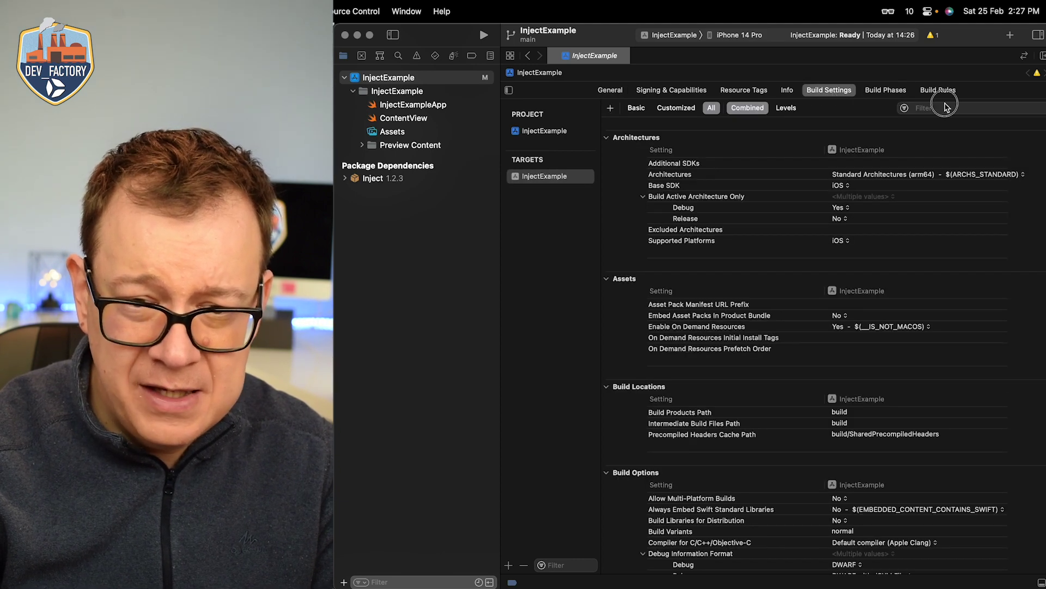
{"action": "type", "text": "other linker"}
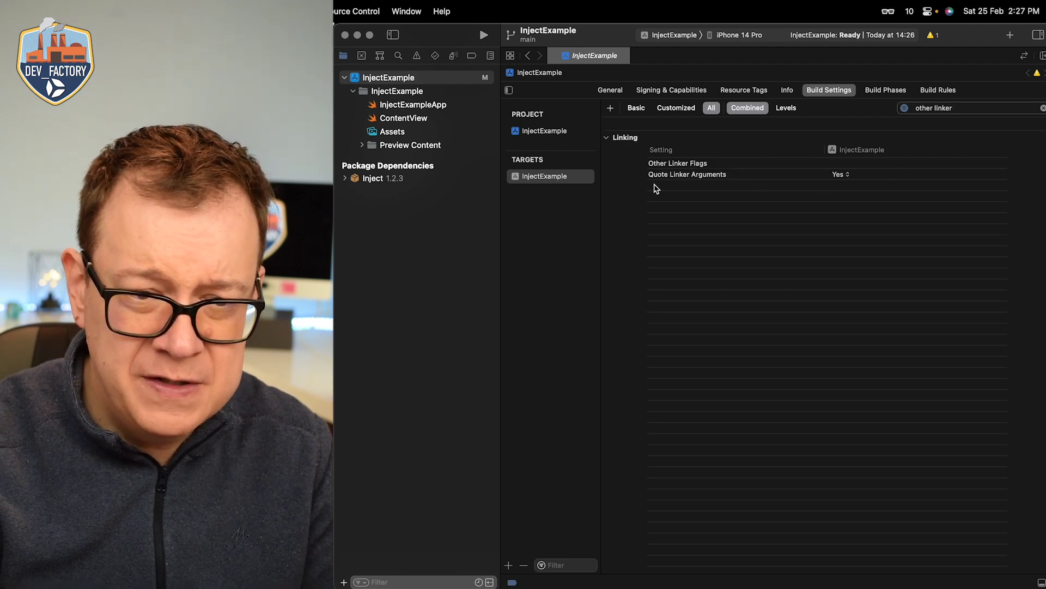
{"action": "left_click", "coordinate": [707, 165]}
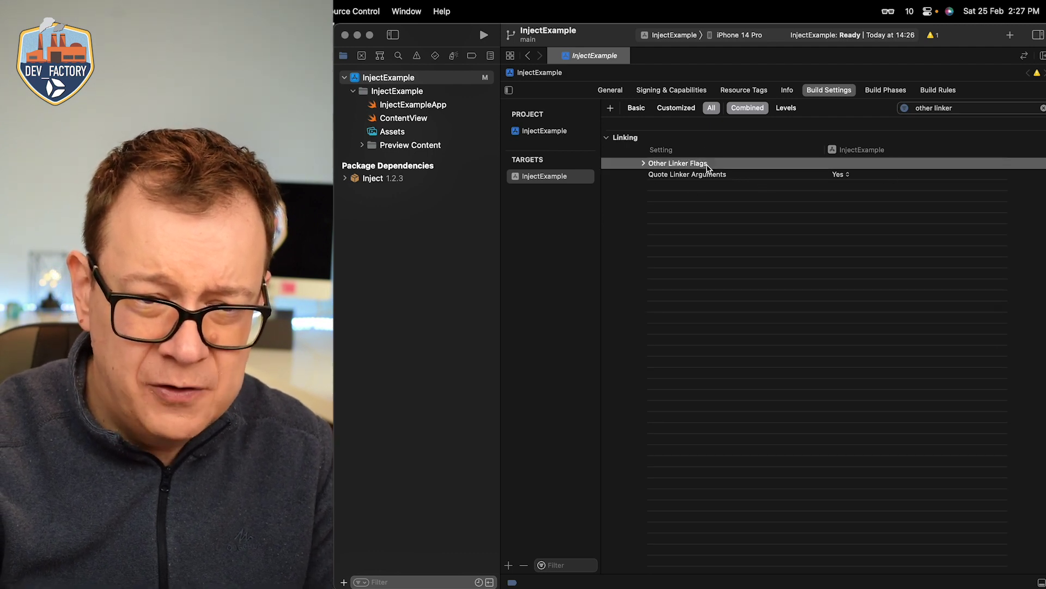
{"action": "left_click", "coordinate": [644, 164]}
{"action": "double_click", "coordinate": [853, 173]}
{"action": "type", "text": "-Xlinker -interposable"}
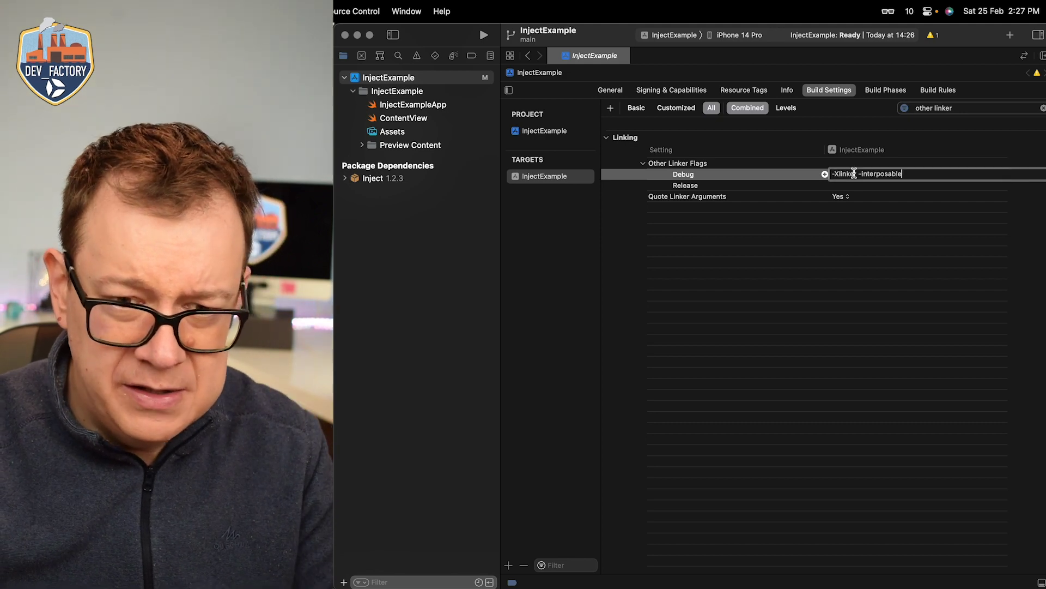
{"action": "key", "text": "Return"}
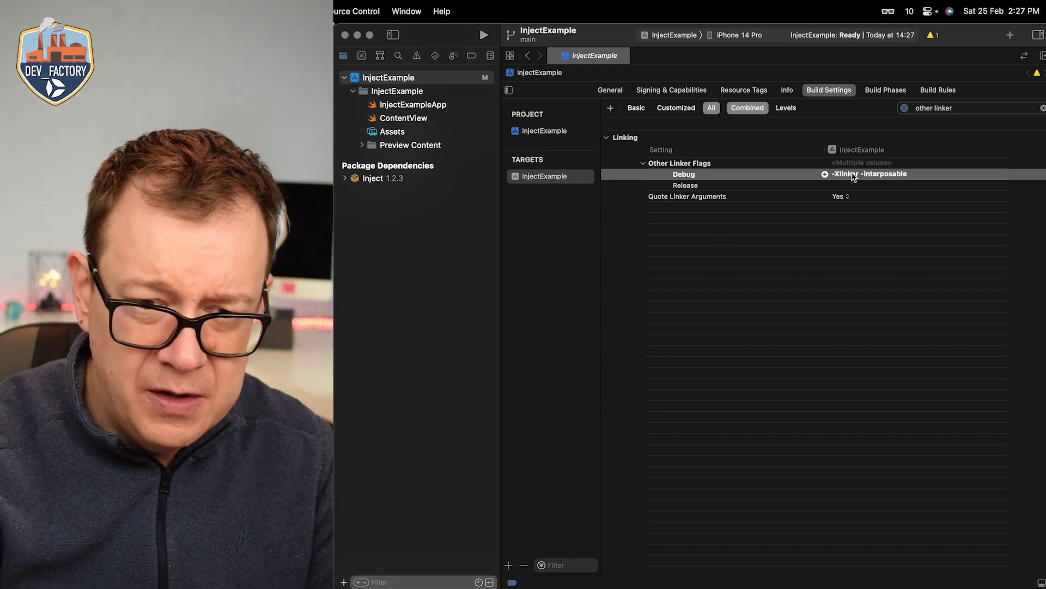
{"action": "double_click", "coordinate": [853, 174]}
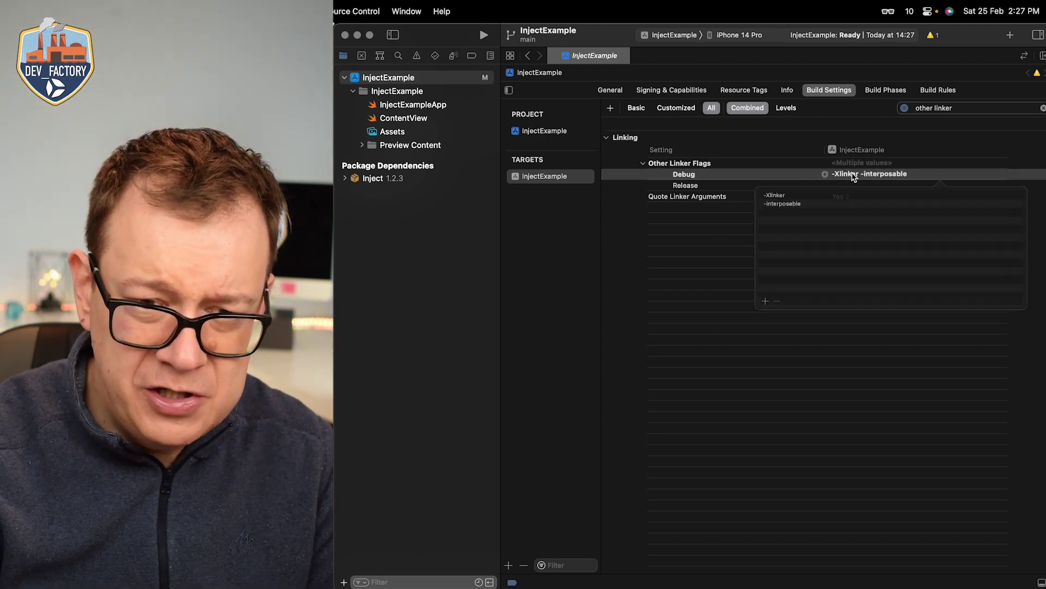
{"action": "left_click", "coordinate": [619, 241]}
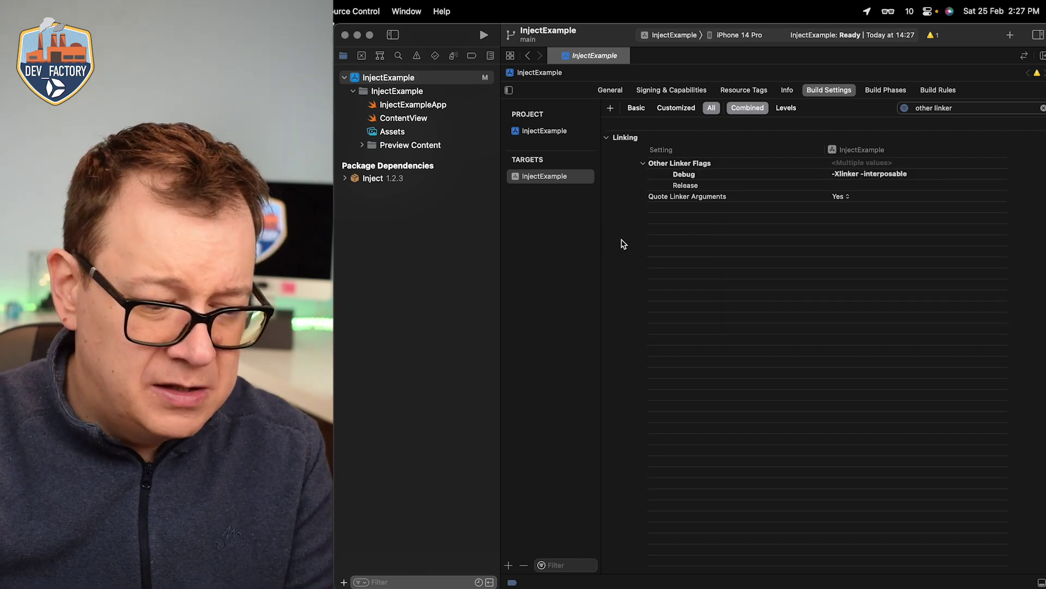
{"action": "key", "text": "super+Tab"}
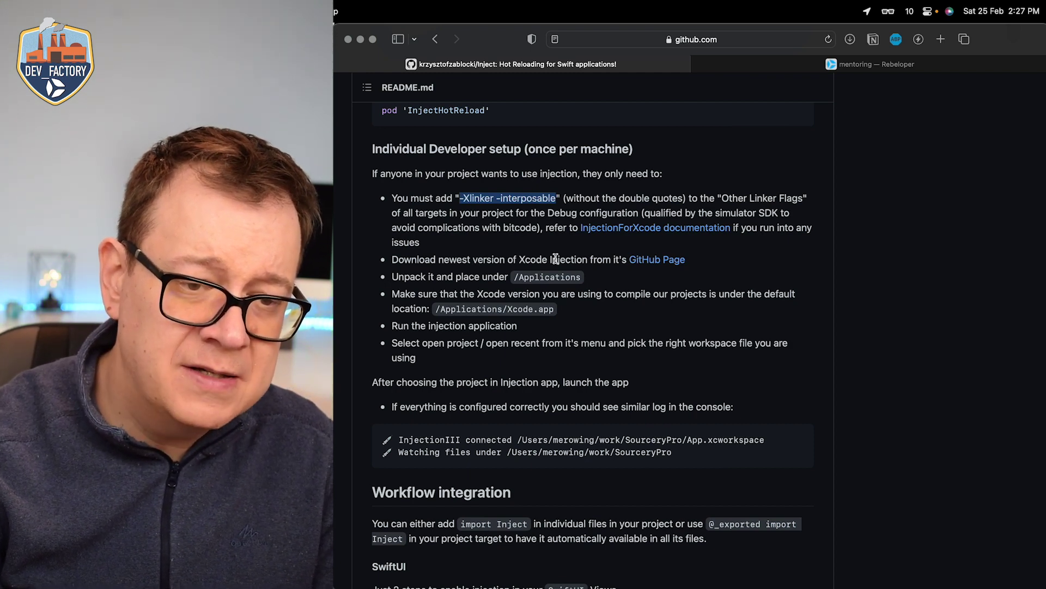
Open the README's GitHub Page link in a new tab and view the InjectionIII 4.6.0 assets
{"action": "right_click", "coordinate": [662, 264]}
{"action": "left_click", "coordinate": [677, 266]}
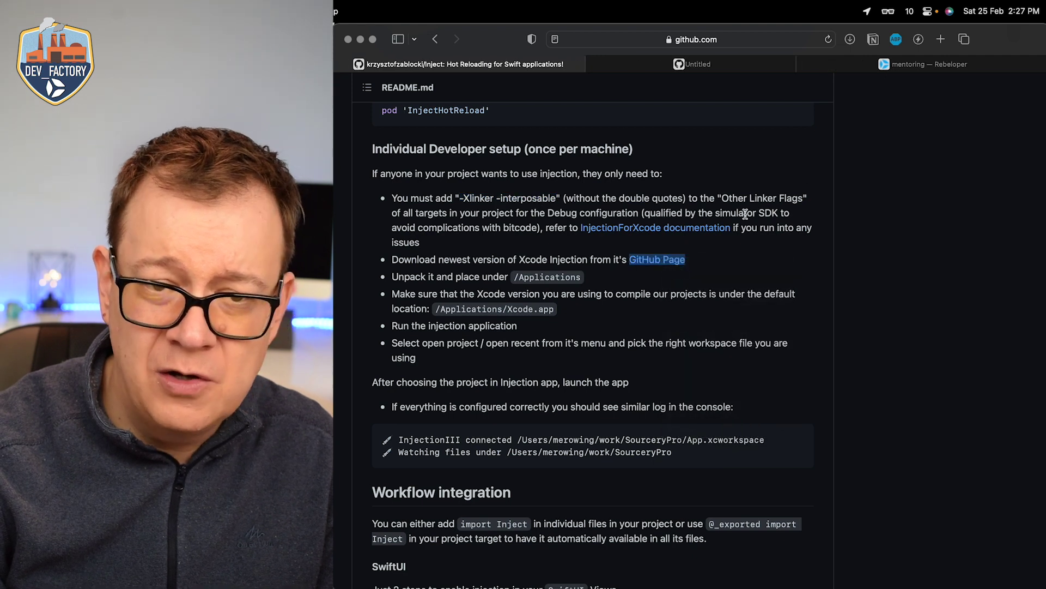
{"action": "left_click", "coordinate": [724, 68]}
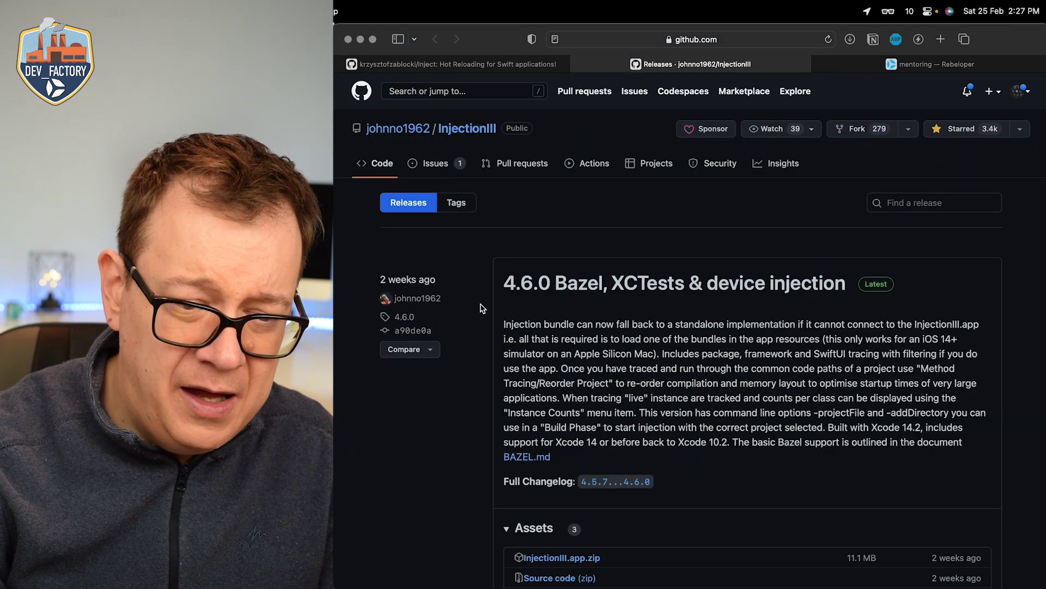
{"action": "scroll", "coordinate": [482, 299], "scroll_direction": "down", "scroll_amount": 1}
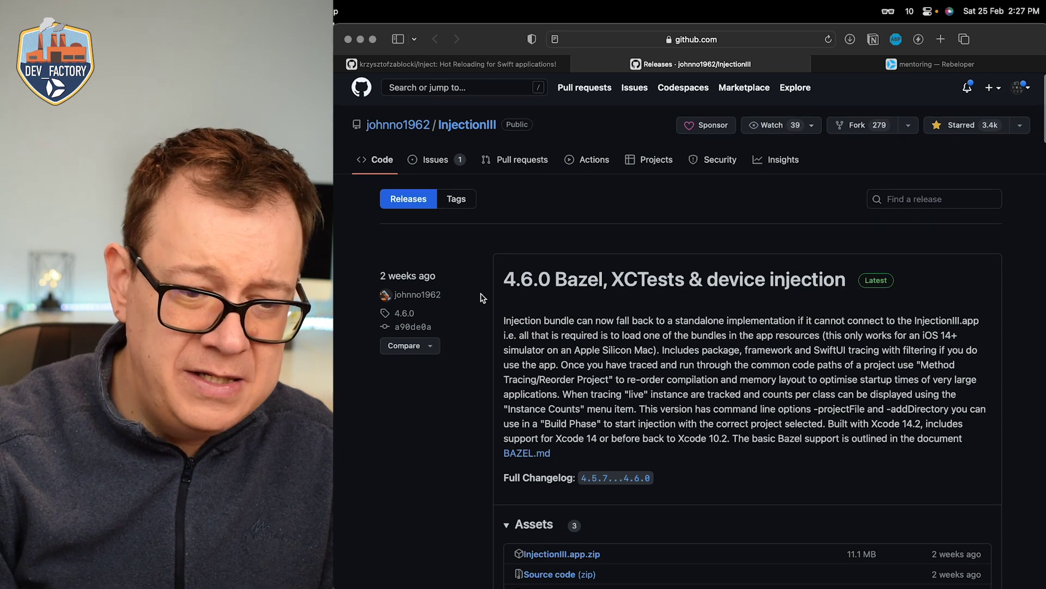
{"action": "scroll", "coordinate": [482, 298], "scroll_direction": "down", "scroll_amount": 3}
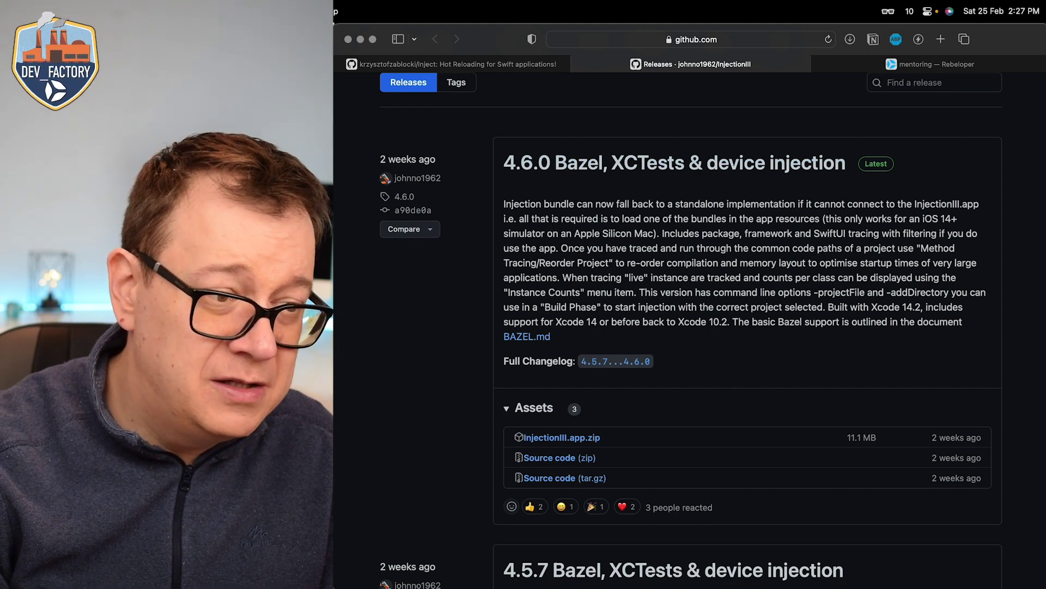
{"action": "key", "text": "super+Tab"}
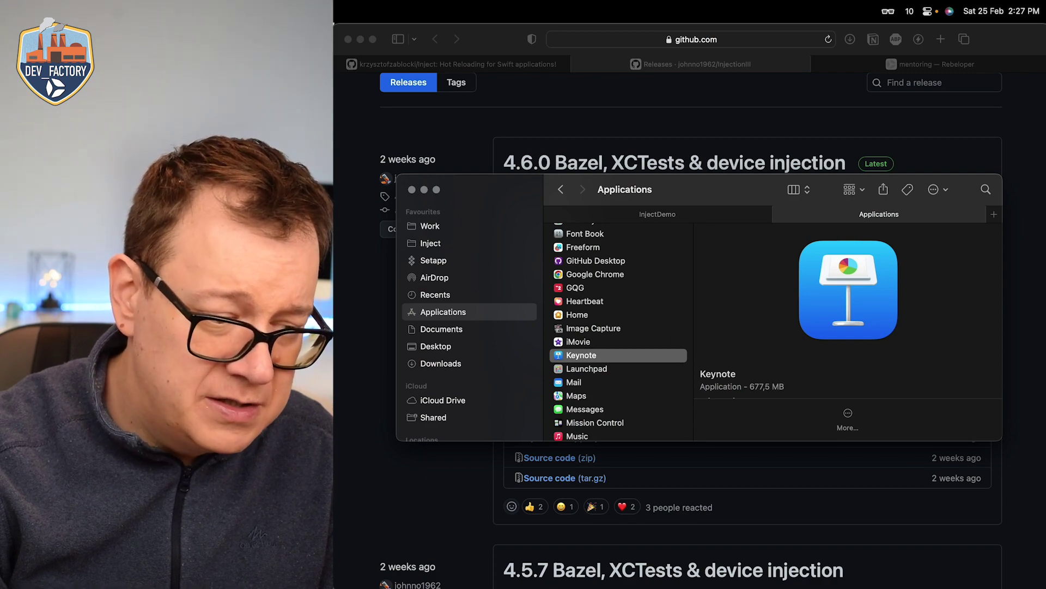
Drag InjectionIII from the Downloads stack into Applications, then go back to the Inject README tab
{"action": "left_click", "coordinate": [25, 458]}
{"action": "left_click_drag", "start_coordinate": [245, 216], "coordinate": [638, 388]}
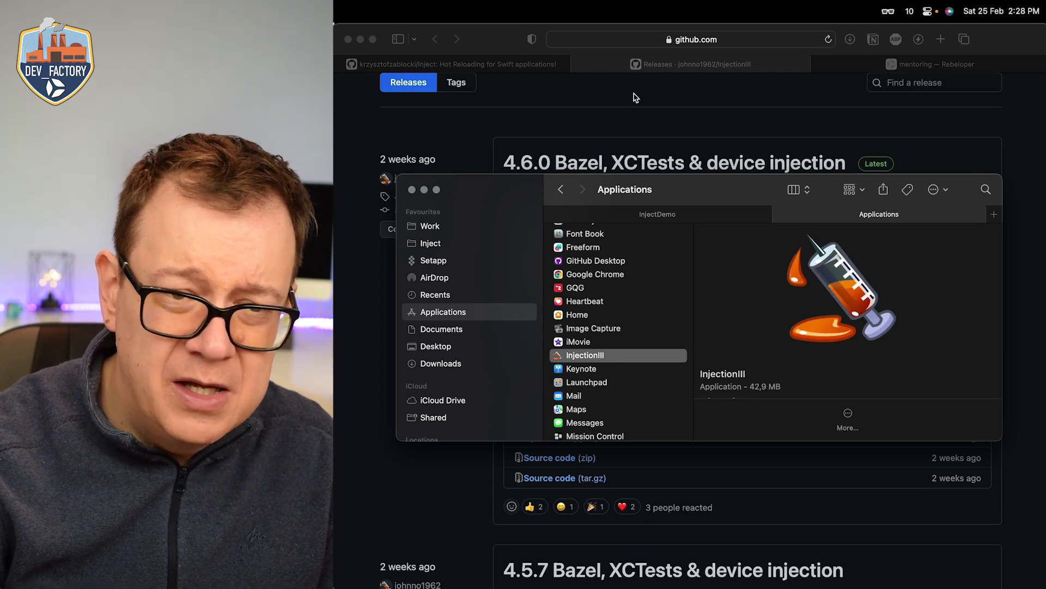
{"action": "left_click", "coordinate": [519, 67]}
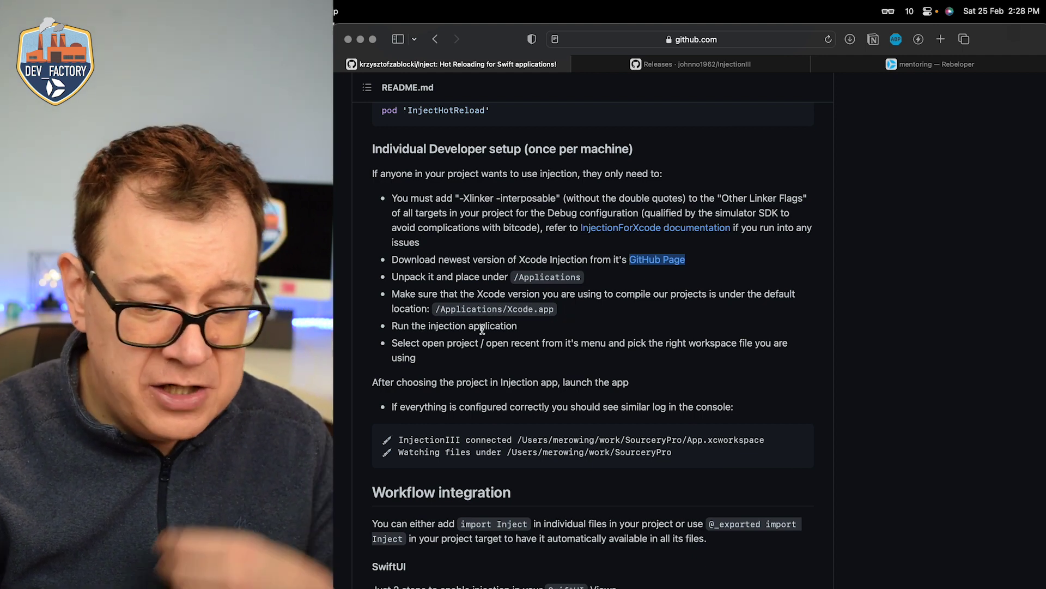
Launch InjectionIII from Applications past the downloaded-app warning and clear its Open Recent list
{"action": "key", "text": "super+Tab"}
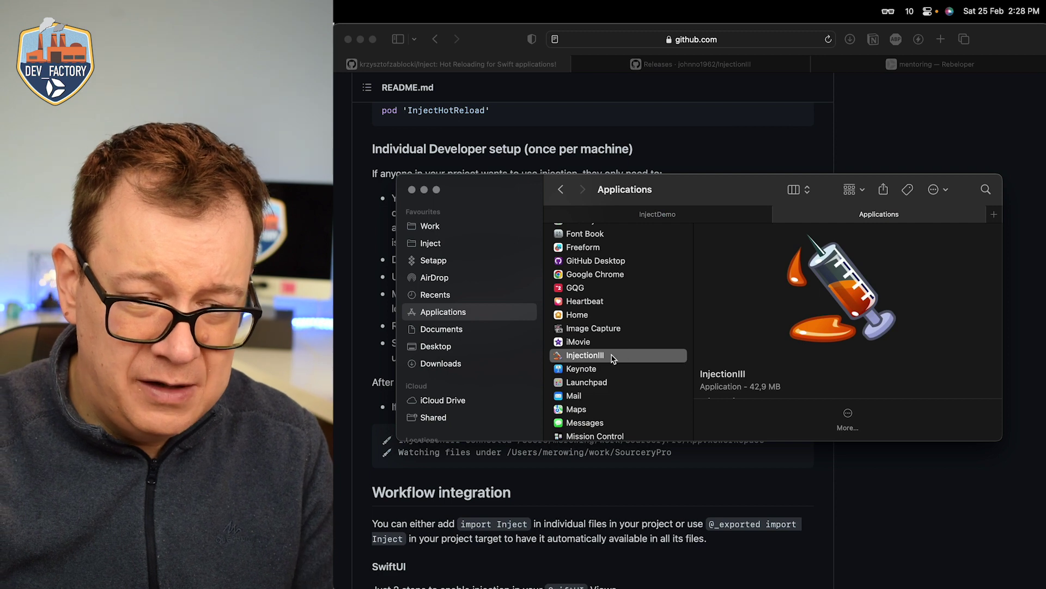
{"action": "double_click", "coordinate": [609, 355]}
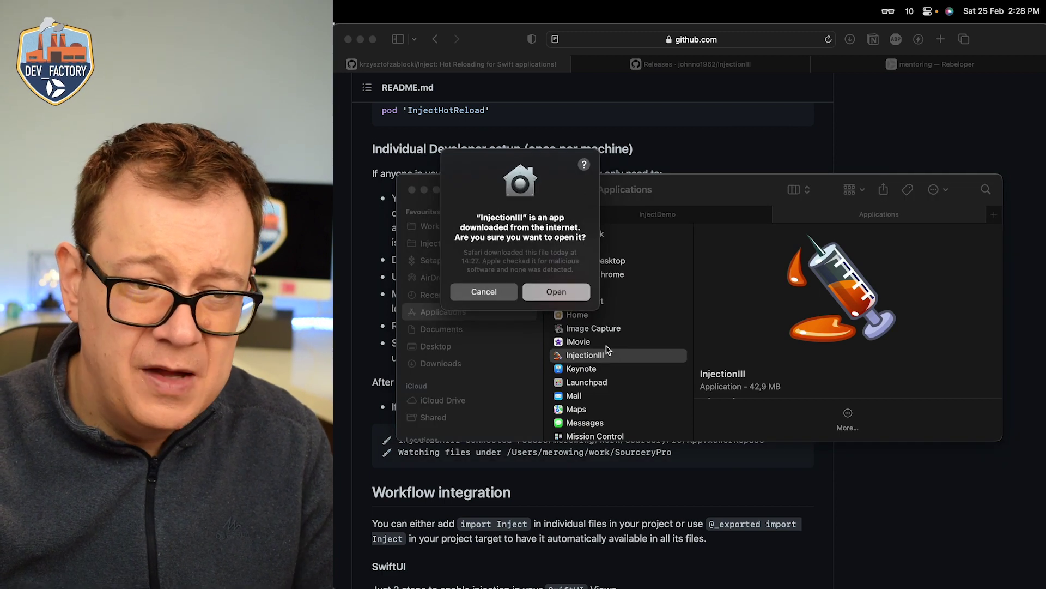
{"action": "left_click", "coordinate": [559, 293]}
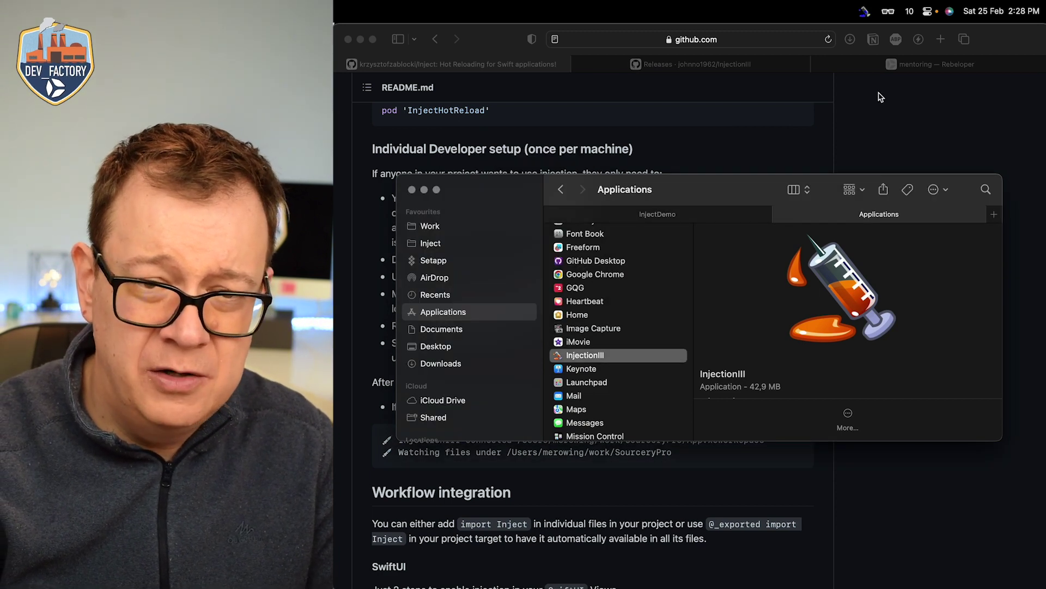
{"action": "left_click", "coordinate": [864, 15]}
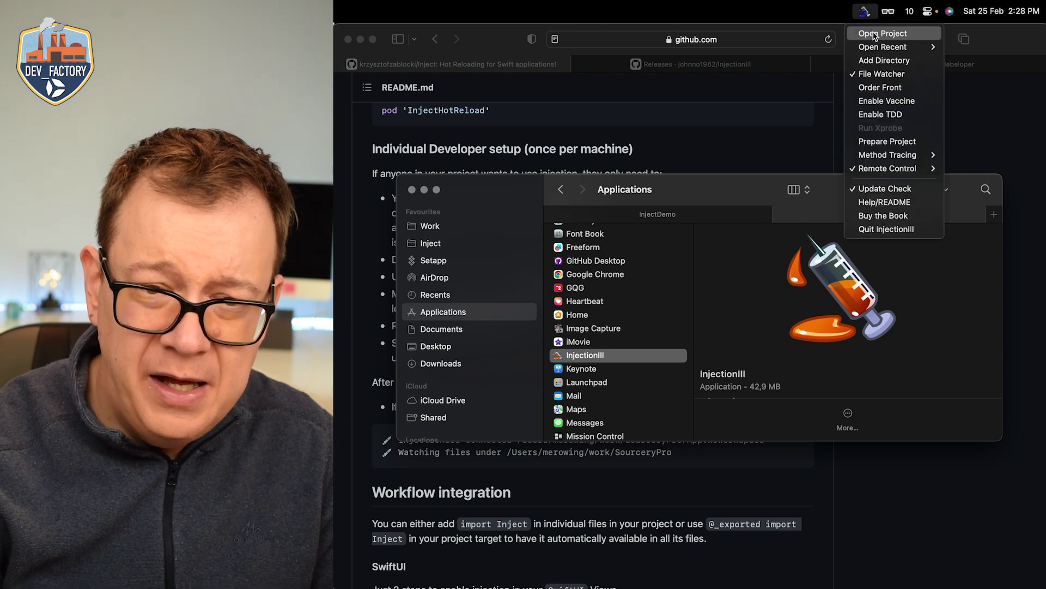
{"action": "mouse_move", "coordinate": [883, 46]}
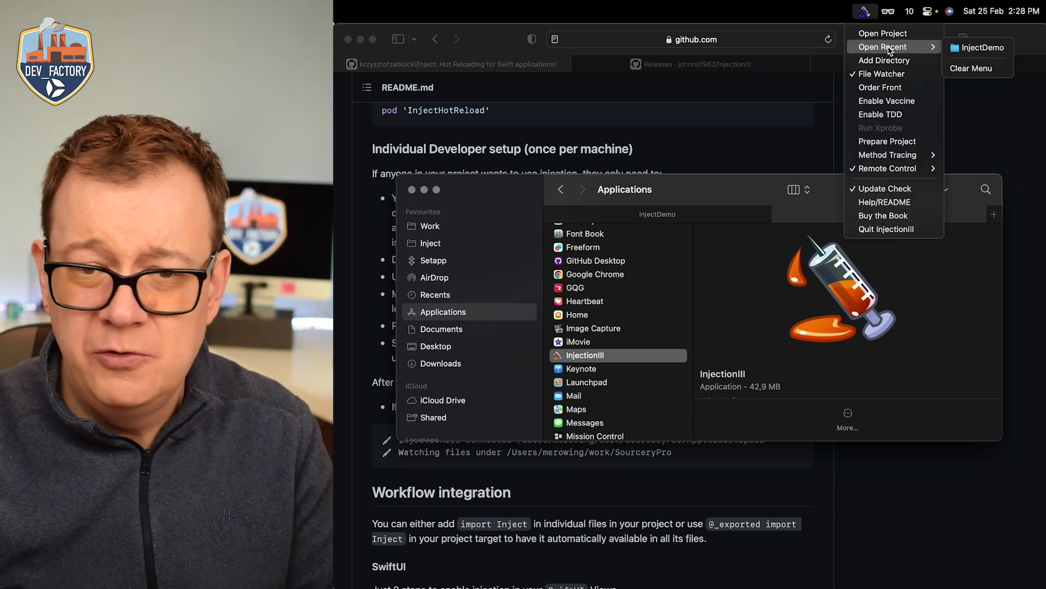
{"action": "left_click", "coordinate": [966, 71]}
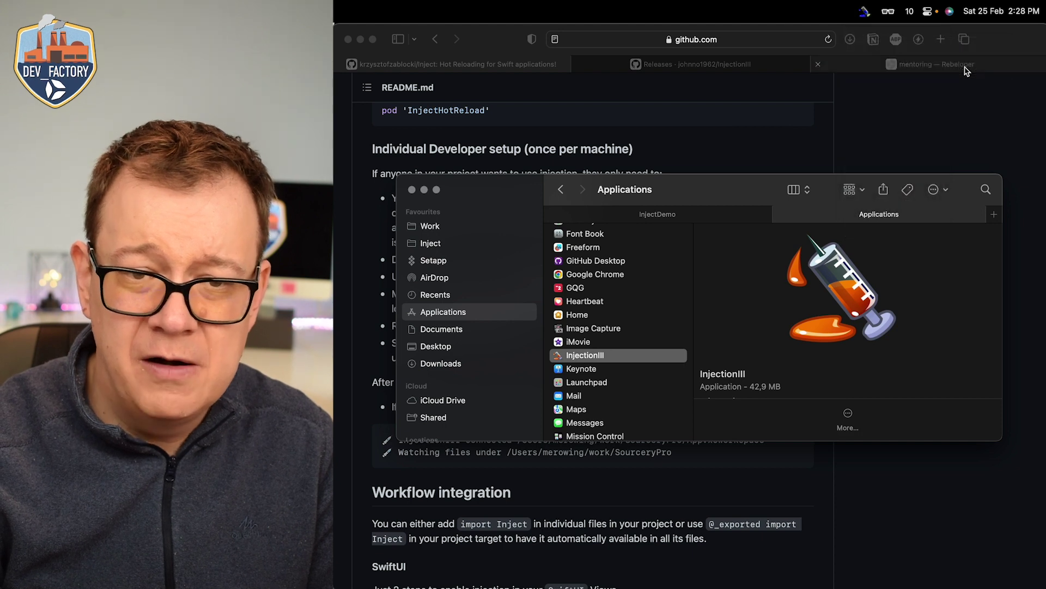
{"action": "left_click", "coordinate": [865, 12]}
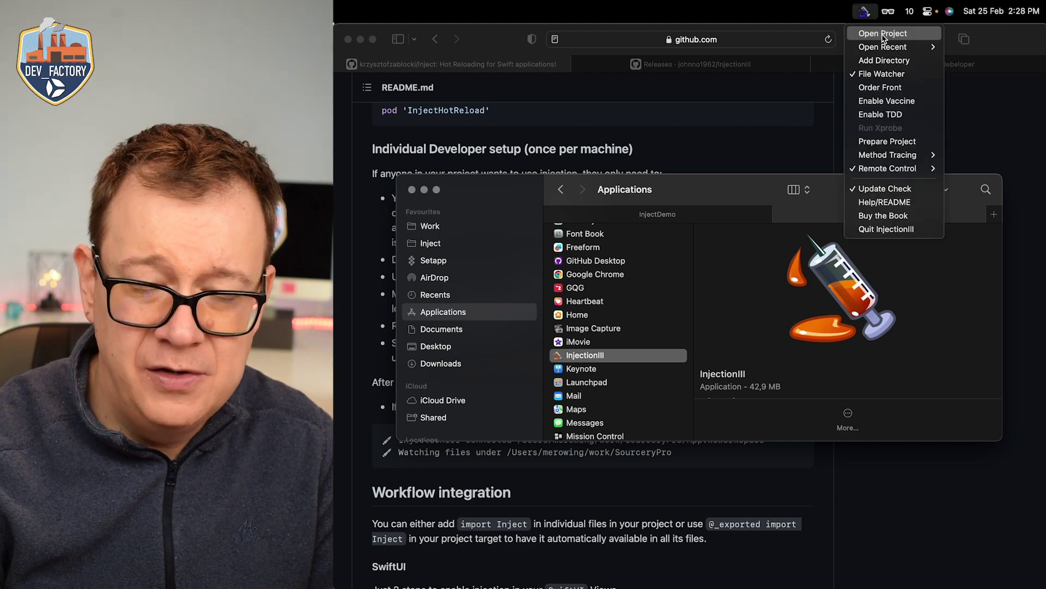
{"action": "mouse_move", "coordinate": [882, 47]}
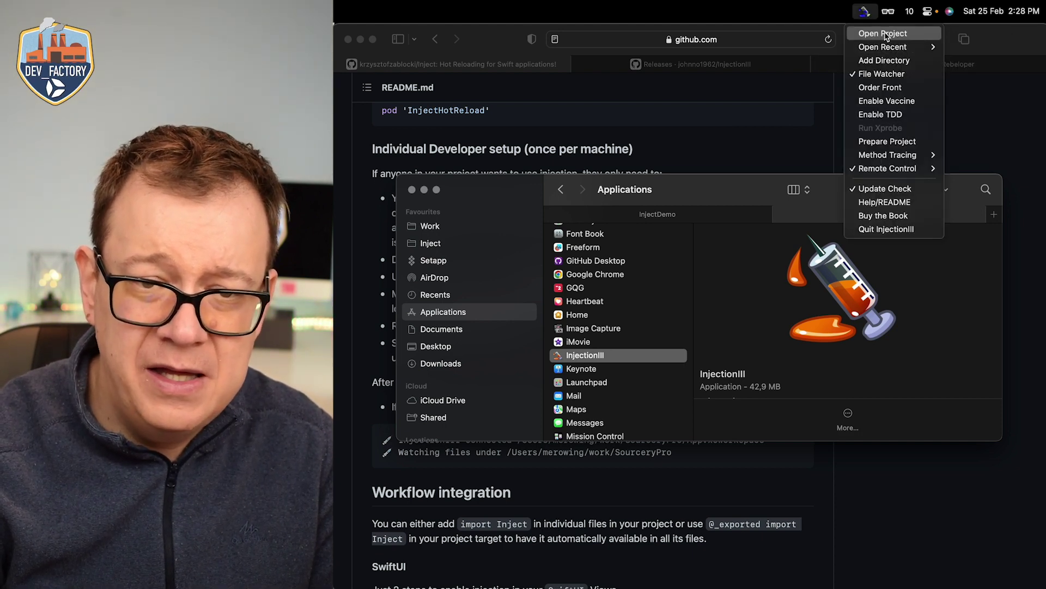
Choose the Work/InjectExample folder as InjectionIII's project directory
{"action": "left_click", "coordinate": [885, 35]}
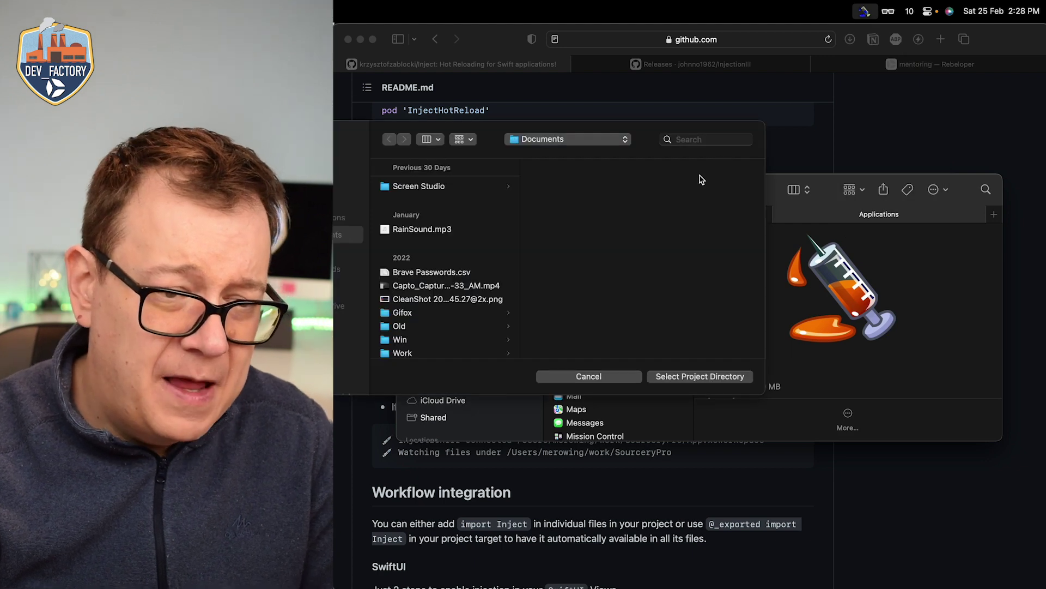
{"action": "left_click_drag", "start_coordinate": [750, 133], "coordinate": [797, 151]}
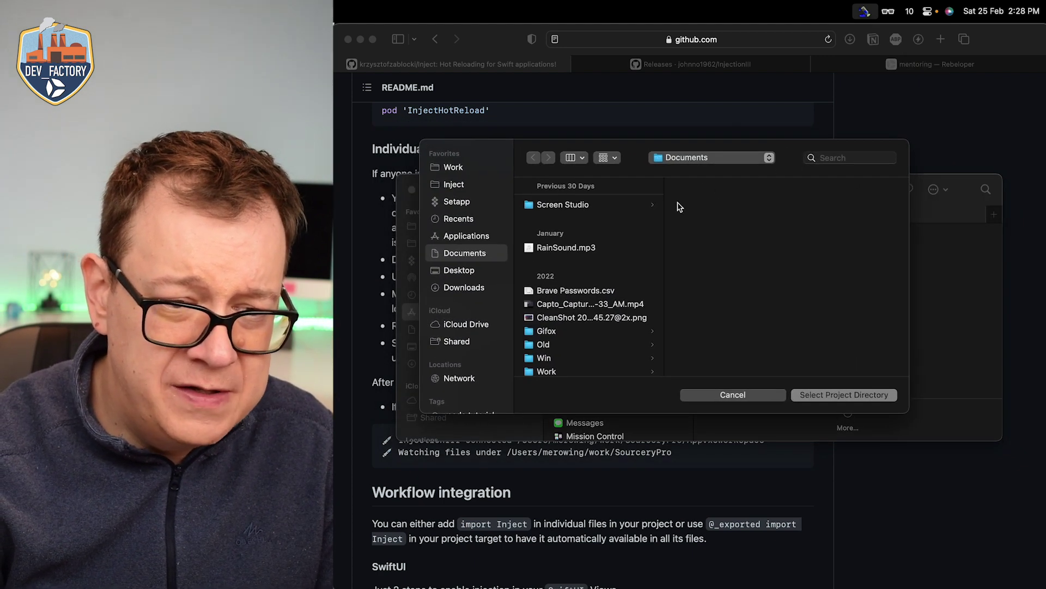
{"action": "left_click", "coordinate": [455, 169]}
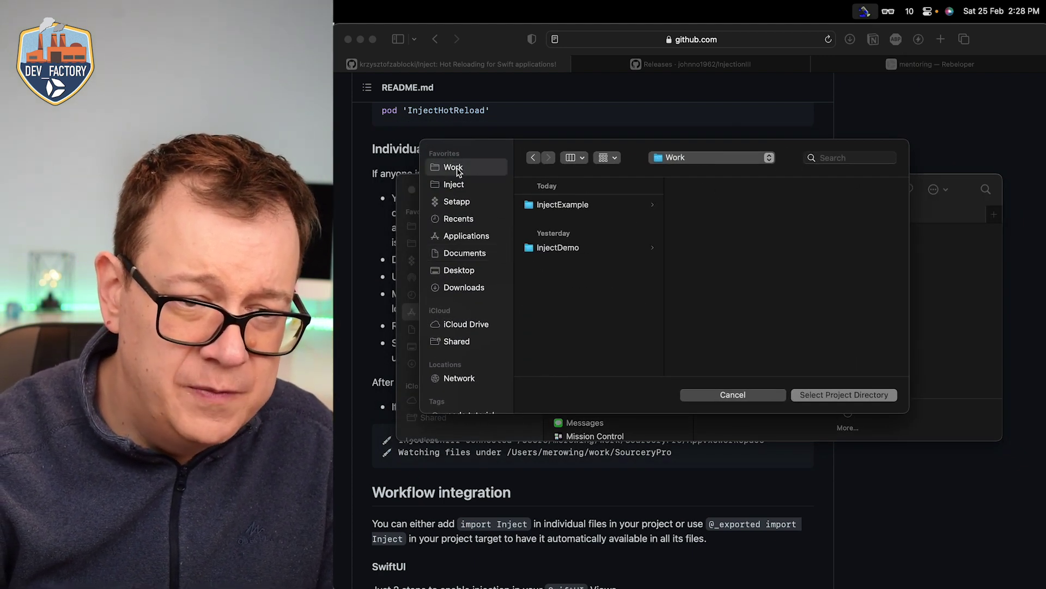
{"action": "left_click", "coordinate": [607, 206]}
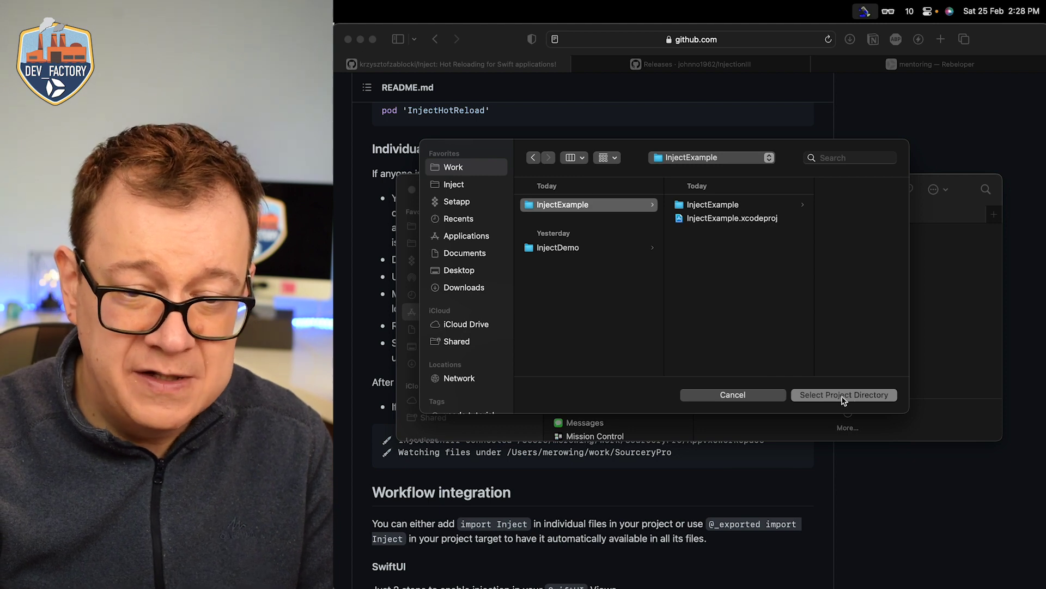
{"action": "left_click", "coordinate": [844, 397]}
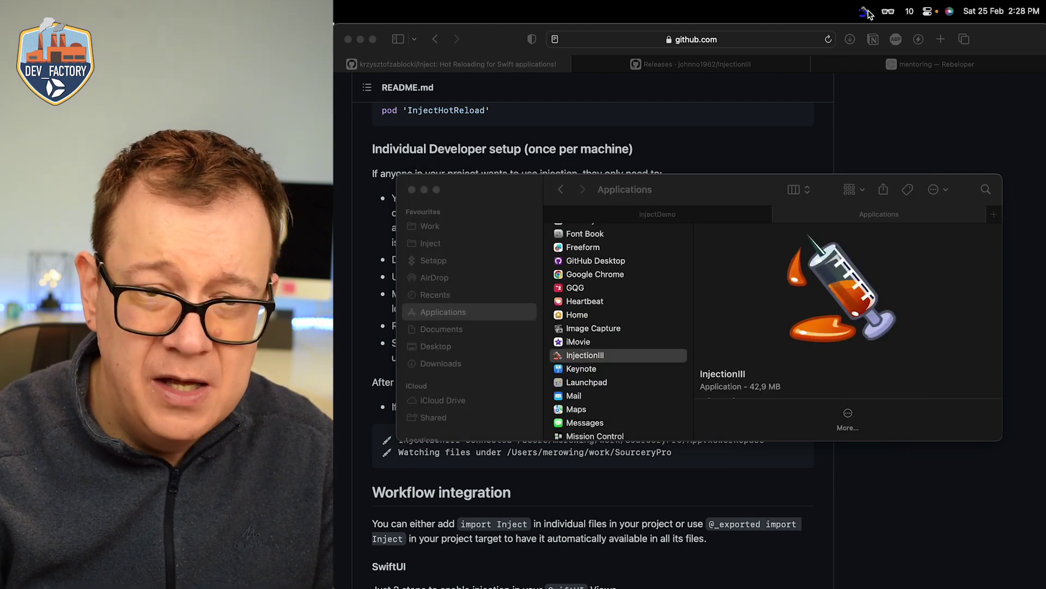
Dismiss the InjectionIII menu, close the Applications window and scroll the Safari README
{"action": "left_click", "coordinate": [866, 13]}
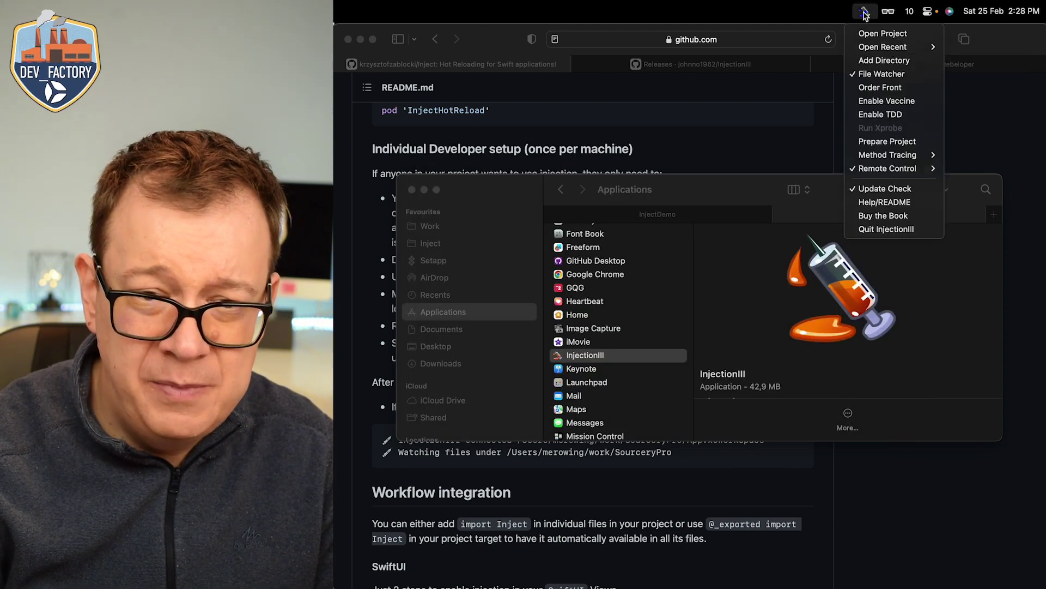
{"action": "left_click", "coordinate": [866, 14]}
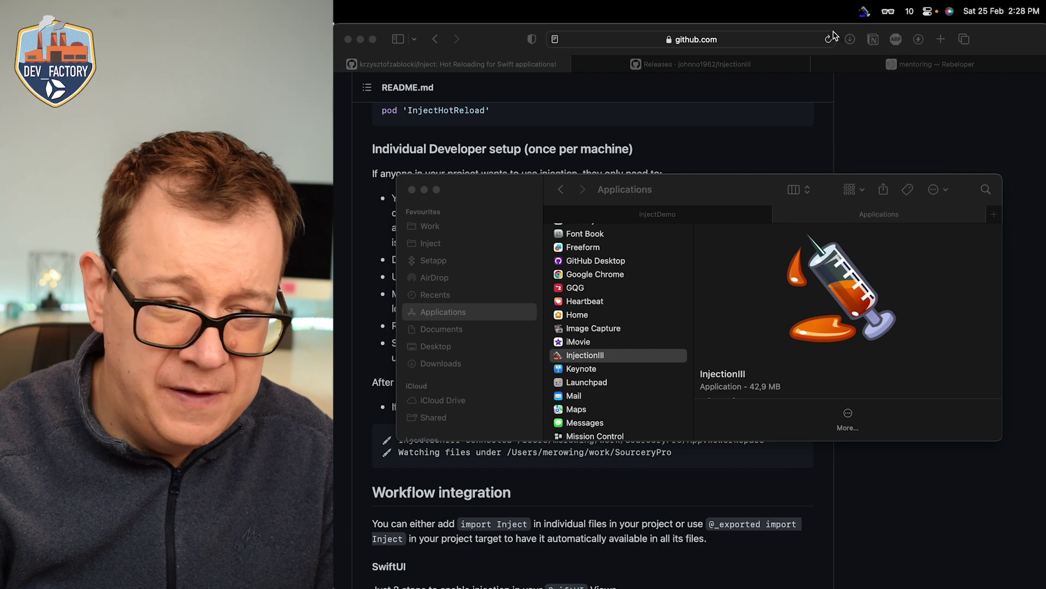
{"action": "left_click", "coordinate": [412, 190]}
{"action": "left_click", "coordinate": [615, 253]}
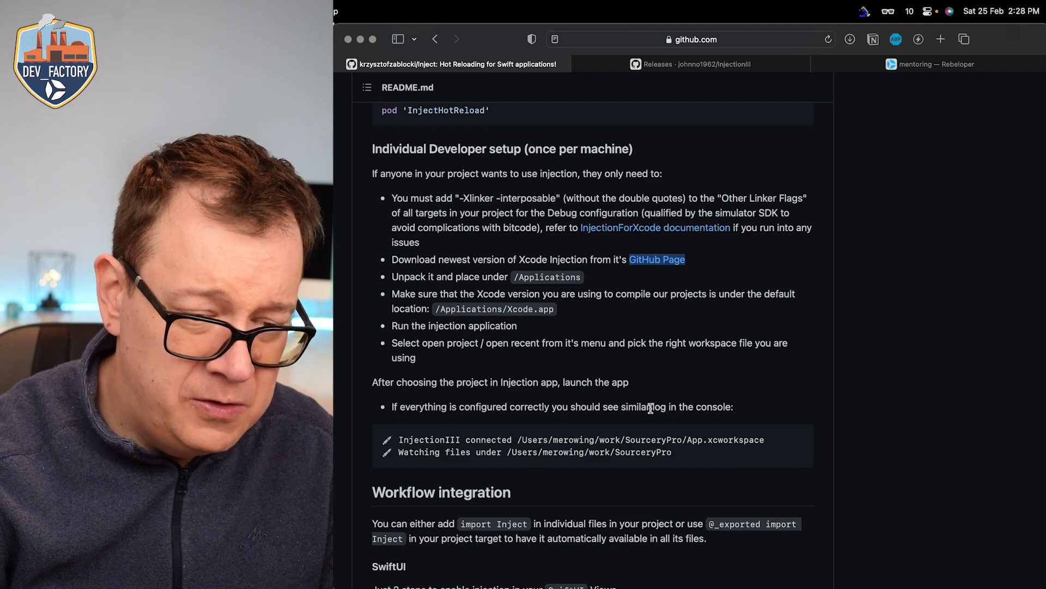
{"action": "scroll", "coordinate": [561, 409], "scroll_direction": "down", "scroll_amount": 2}
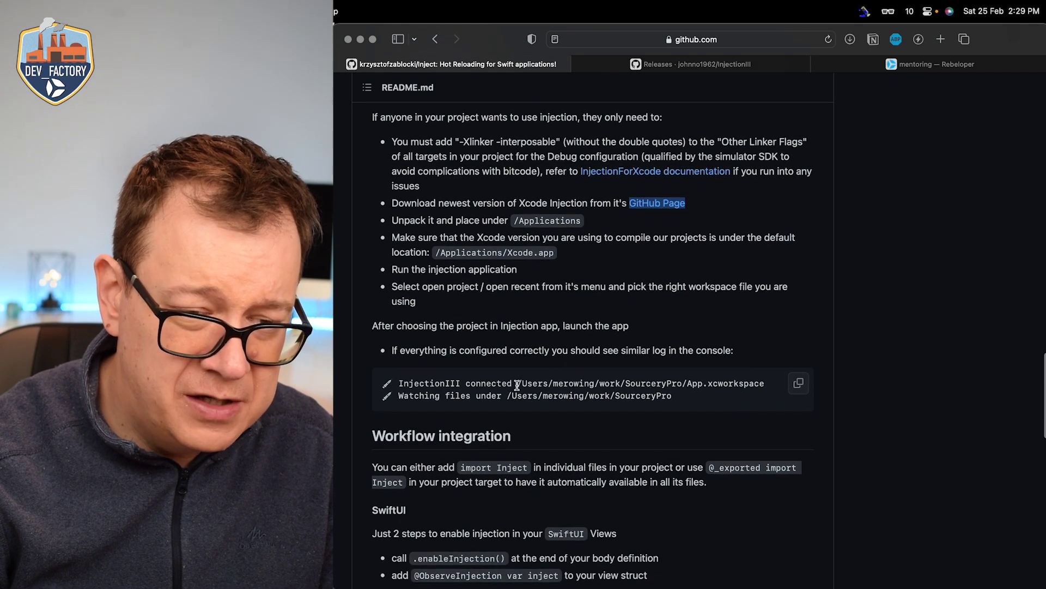
{"action": "key", "text": "super+Tab"}
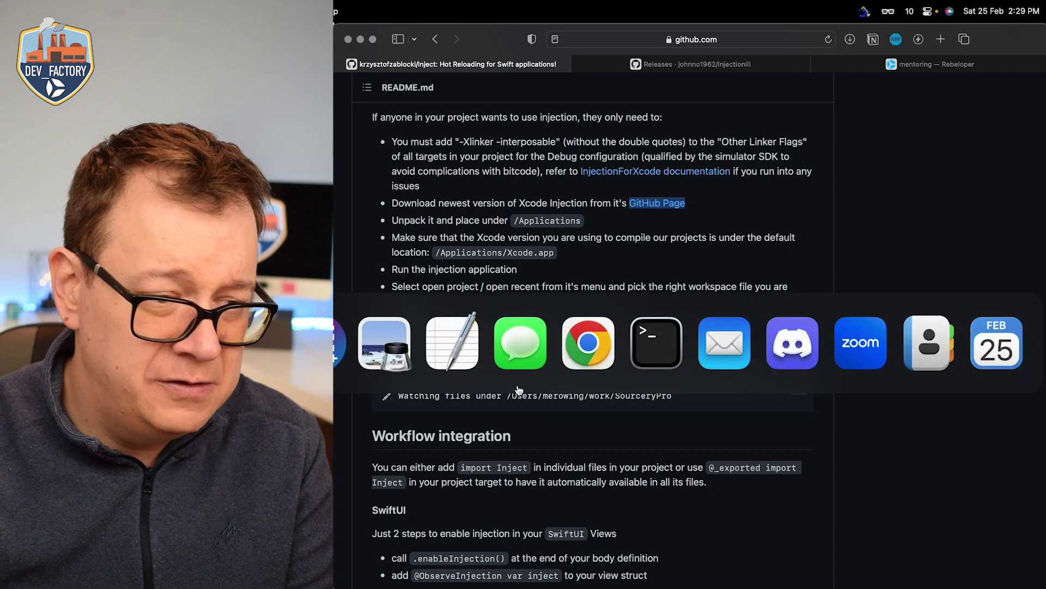
Run InjectExample on the iPhone 14 Pro simulator and enlarge the console-only debug area
{"action": "key", "text": "super+shift+Tab"}
{"action": "key", "text": "super+shift+Tab"}
{"action": "key", "text": "super+shift+Tab"}
{"action": "key", "text": "super+shift+Tab"}
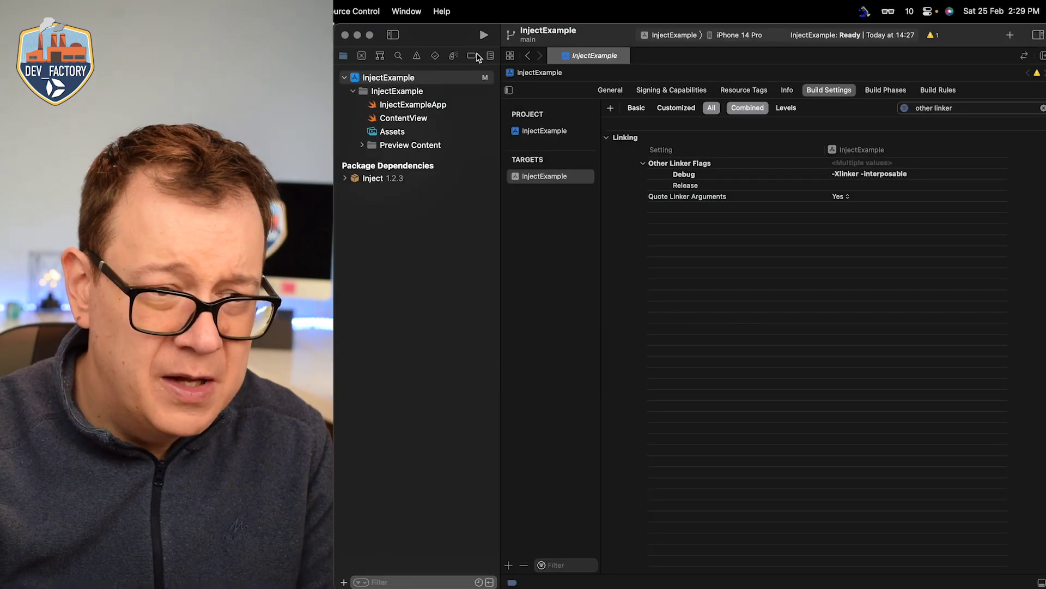
{"action": "left_click", "coordinate": [484, 35]}
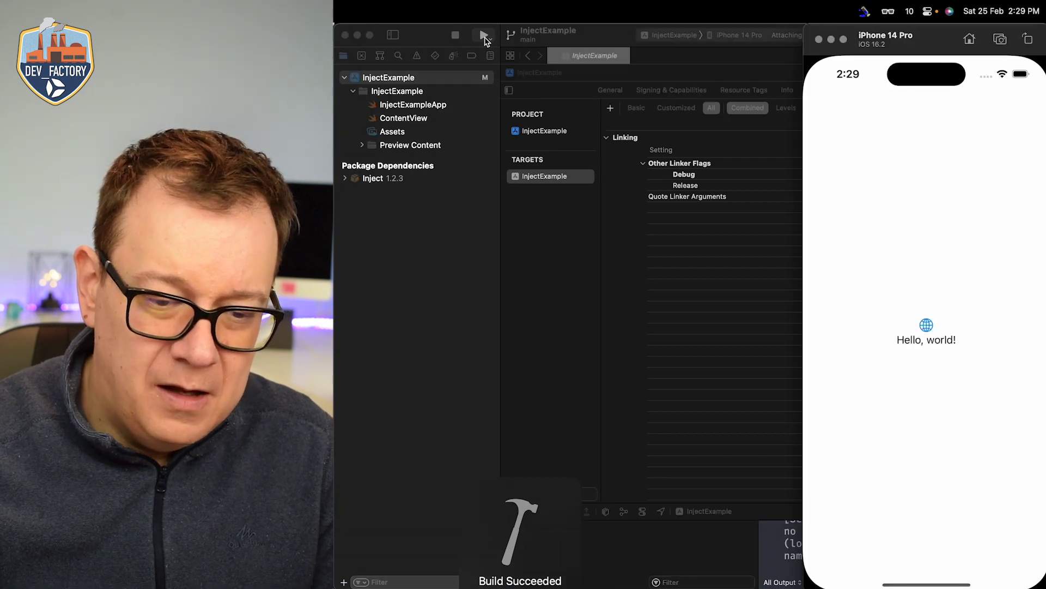
{"action": "left_click", "coordinate": [772, 561]}
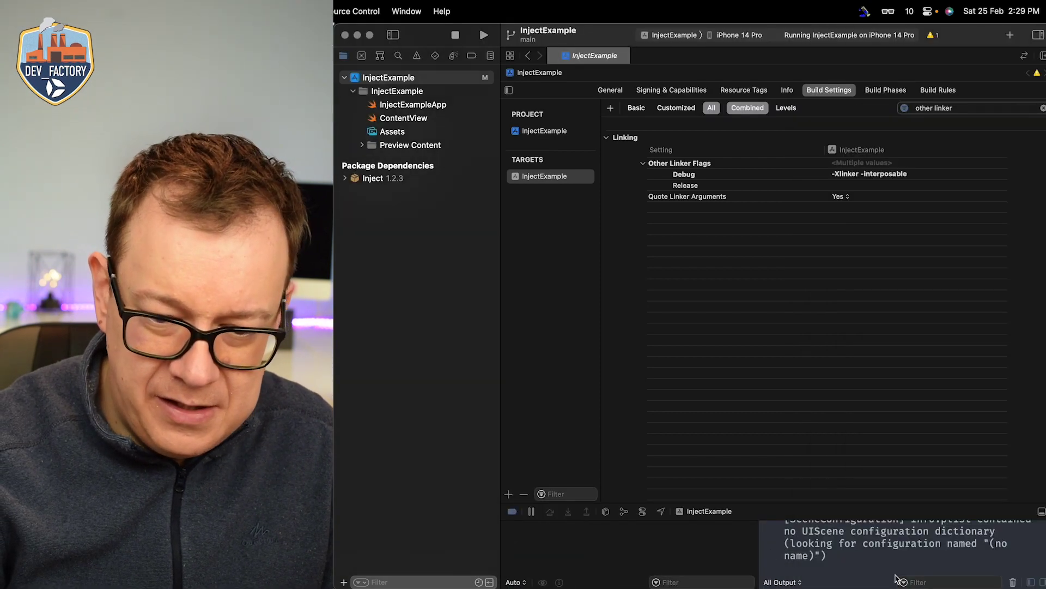
{"action": "left_click", "coordinate": [1031, 582]}
{"action": "left_click_drag", "start_coordinate": [777, 518], "coordinate": [776, 428]}
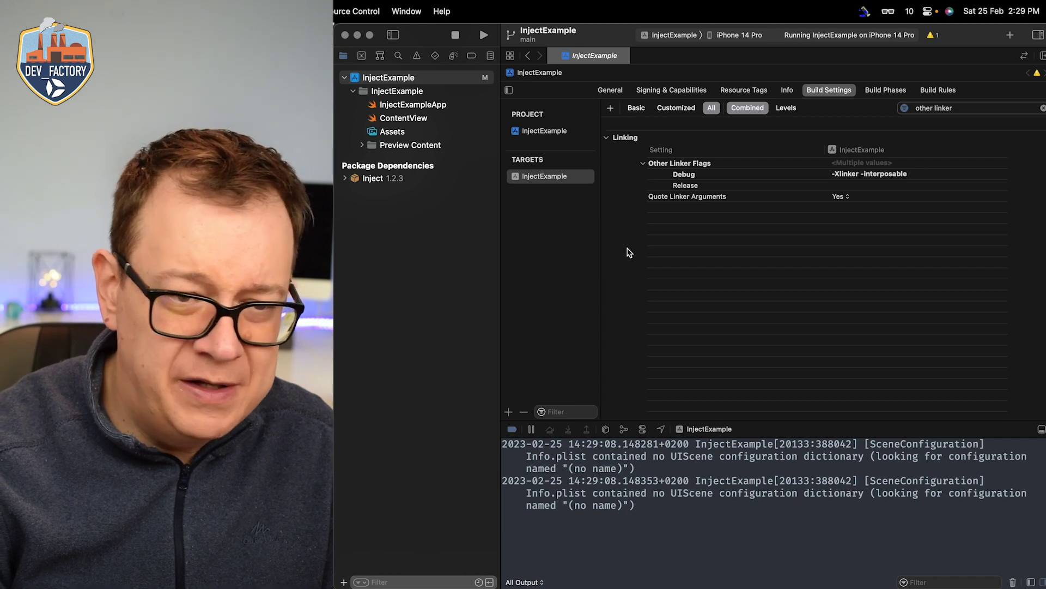
{"action": "left_click", "coordinate": [642, 513]}
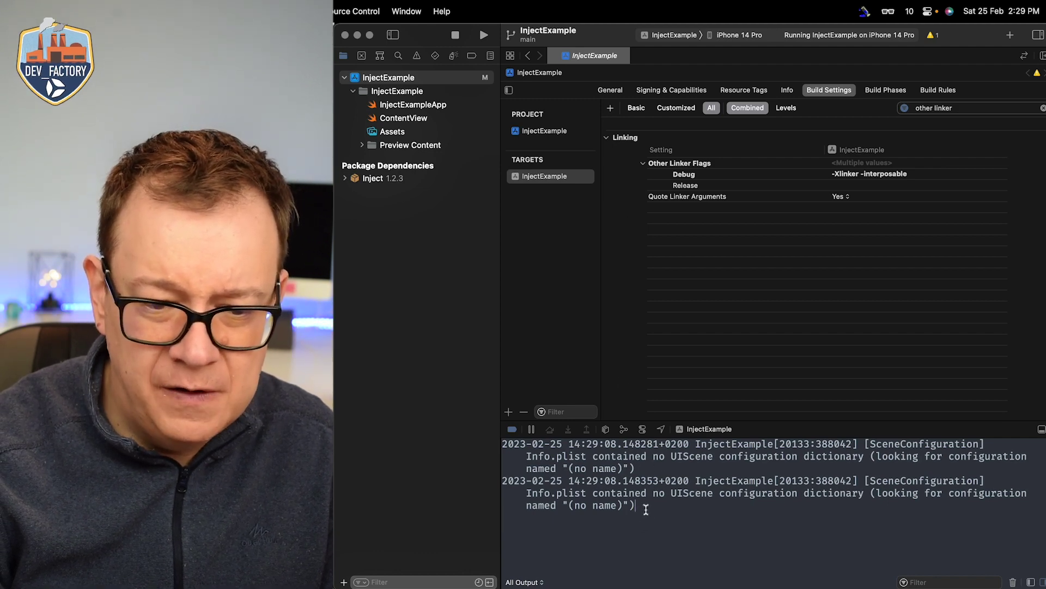
Add a Scene Configuration key under Application Scene Manifest in the target's Info properties
{"action": "left_click", "coordinate": [783, 92]}
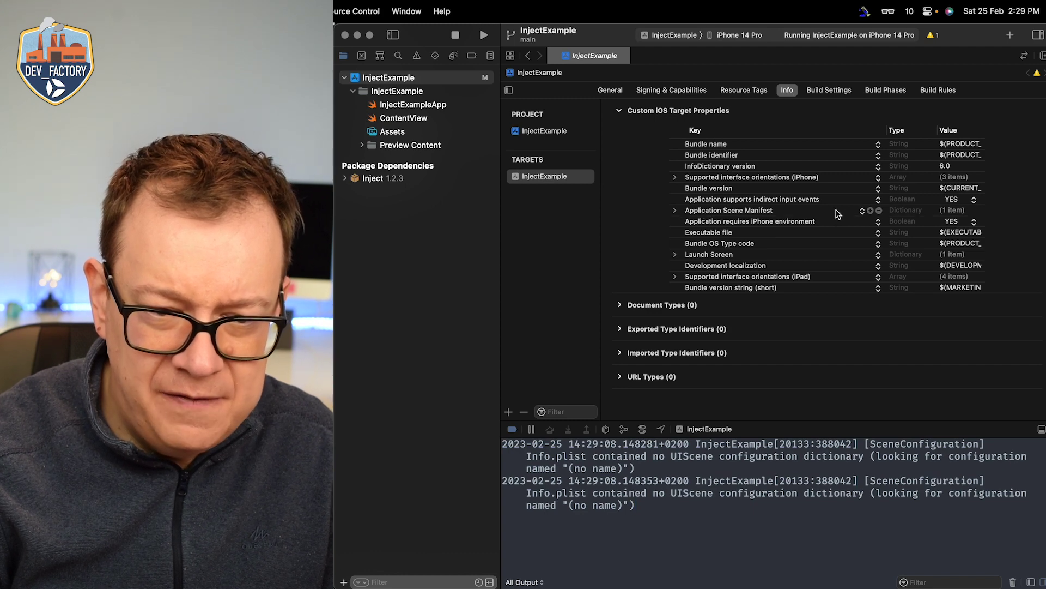
{"action": "left_click", "coordinate": [834, 214]}
{"action": "left_click", "coordinate": [676, 210]}
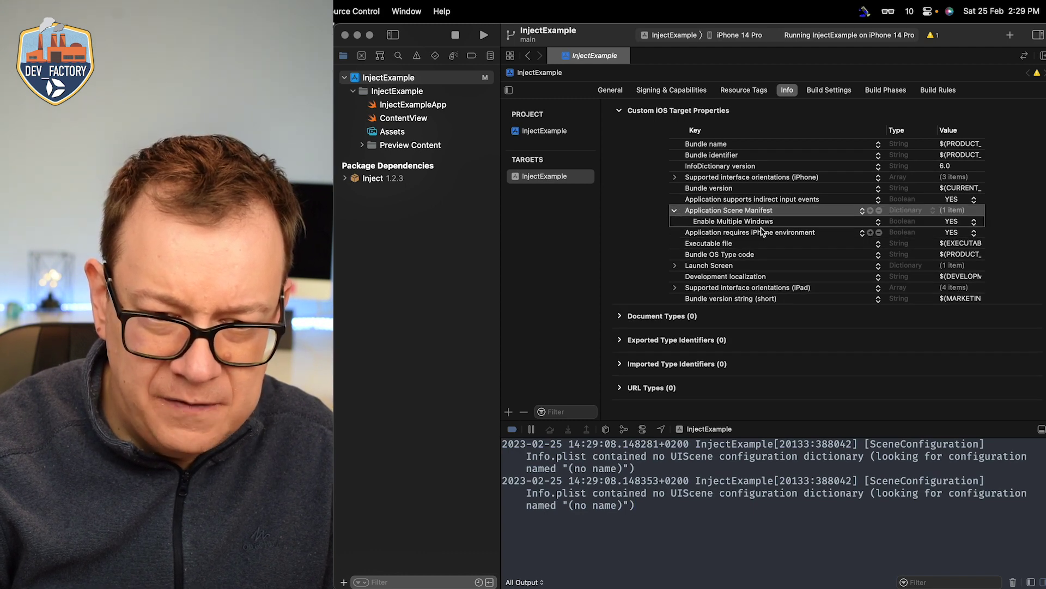
{"action": "left_click", "coordinate": [869, 221]}
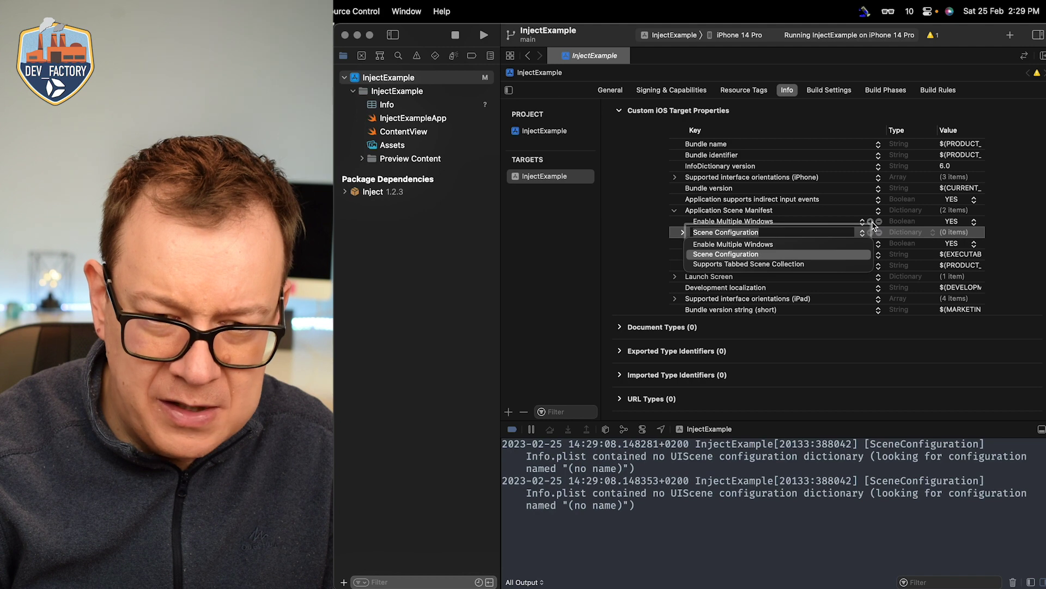
{"action": "key", "text": "Return"}
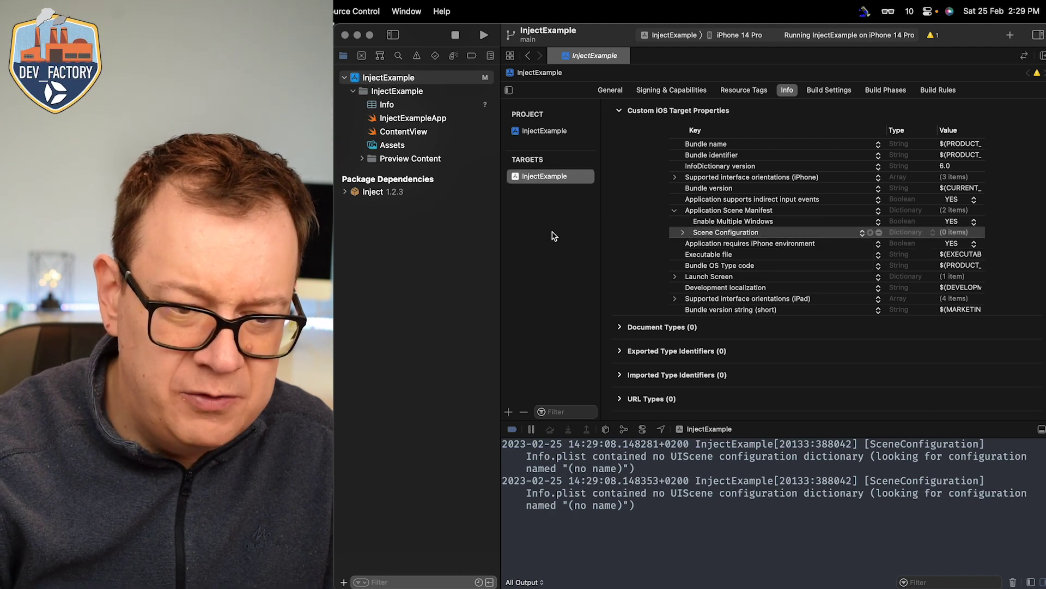
Rerun InjectExample on the simulator and switch back to the Inject README
{"action": "left_click", "coordinate": [483, 35]}
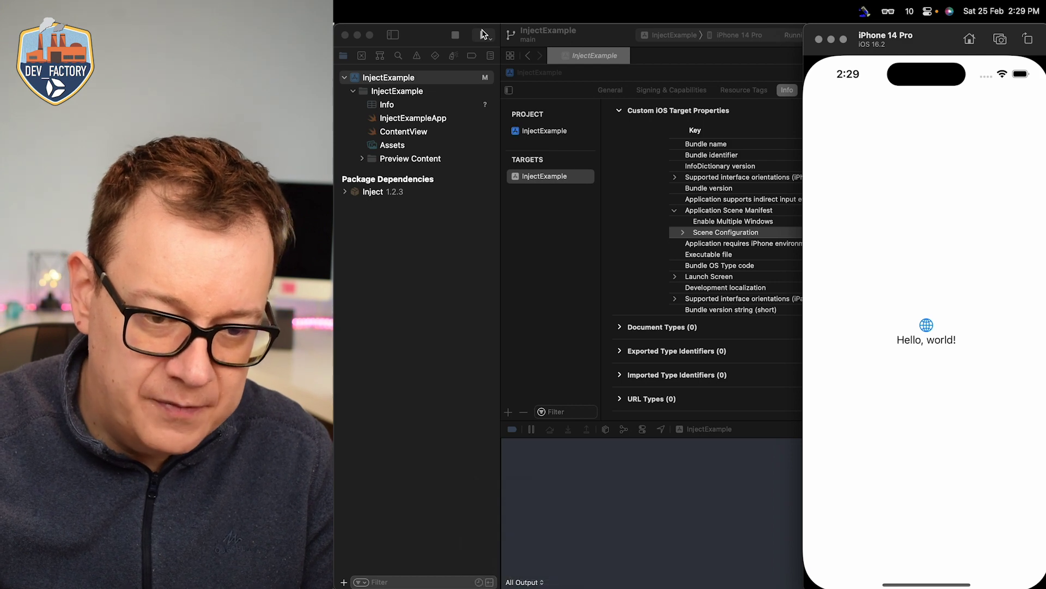
{"action": "left_click", "coordinate": [615, 477]}
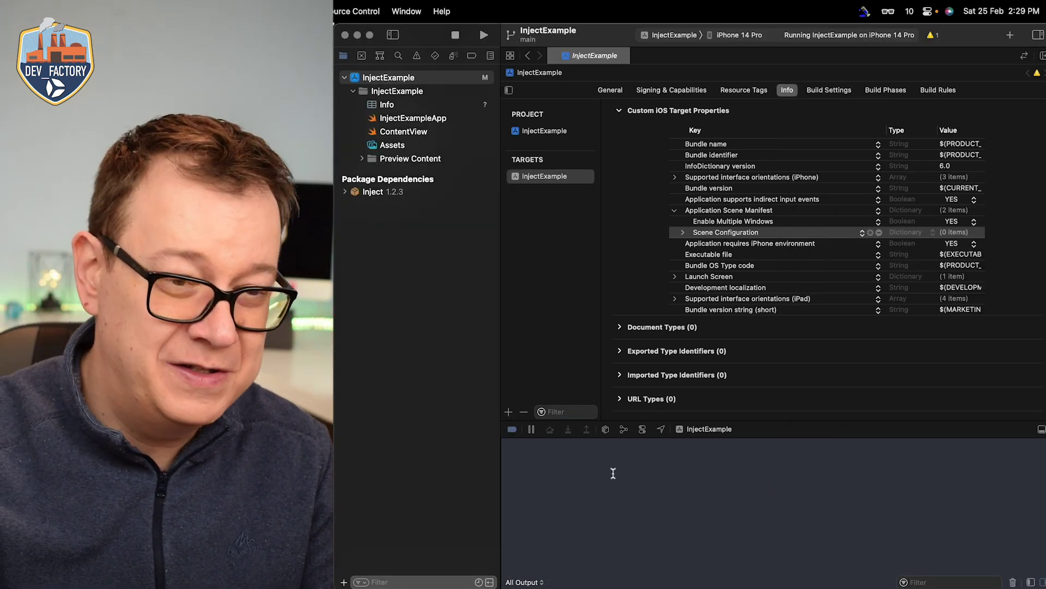
{"action": "key", "text": "super+Tab"}
{"action": "key", "text": "super+Tab"}
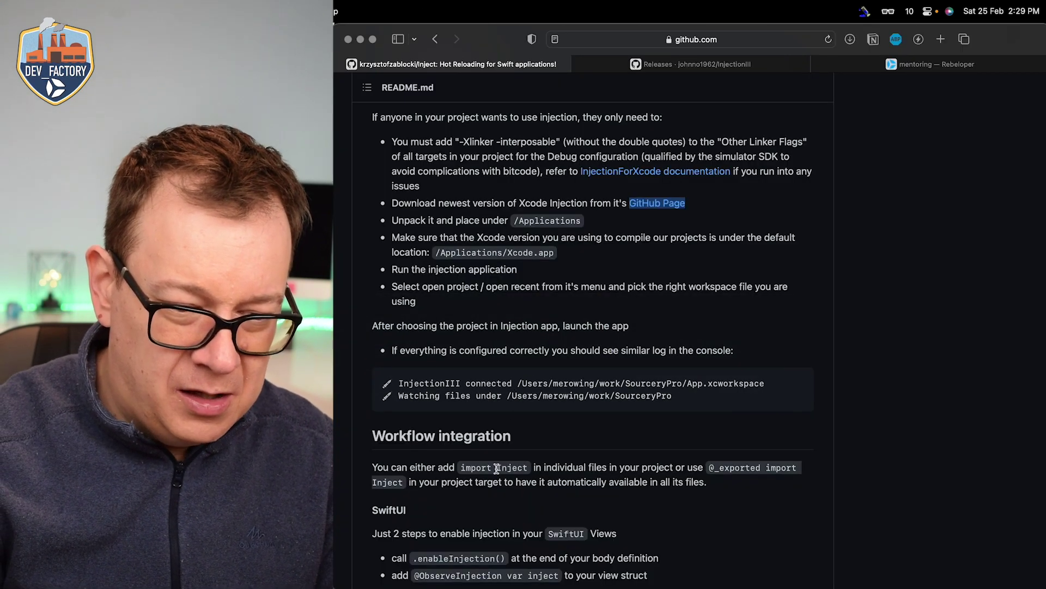
{"action": "scroll", "coordinate": [541, 530], "scroll_direction": "down", "scroll_amount": 2}
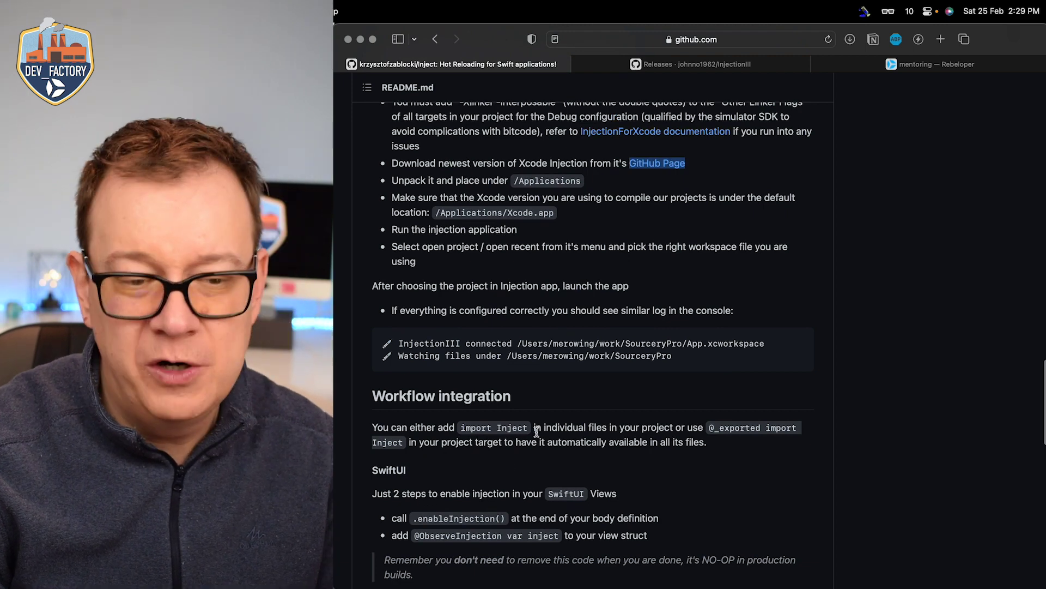
Highlight the expected InjectionIII log lines, then stop InjectExample and clean its build folder
{"action": "left_click_drag", "start_coordinate": [400, 341], "coordinate": [634, 350]}
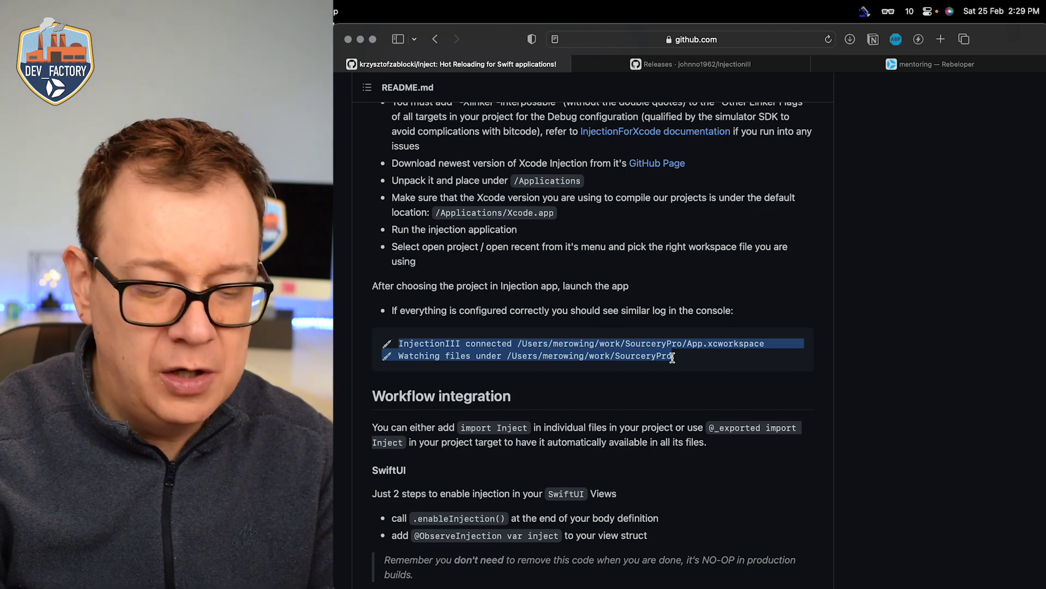
{"action": "key", "text": "super+Tab"}
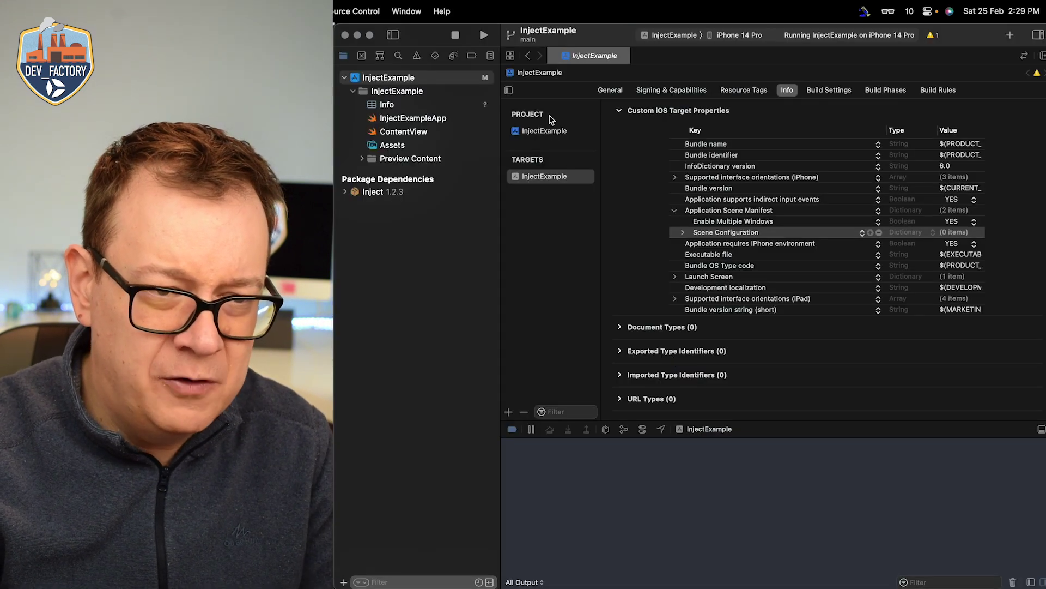
{"action": "key", "text": "super+period"}
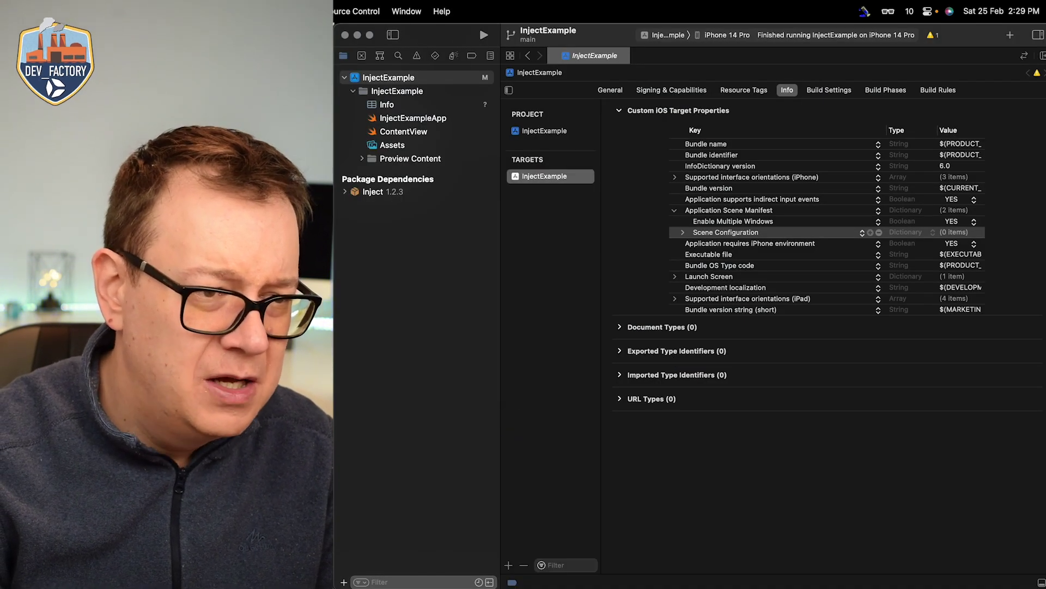
{"action": "left_click", "coordinate": [245, 11]}
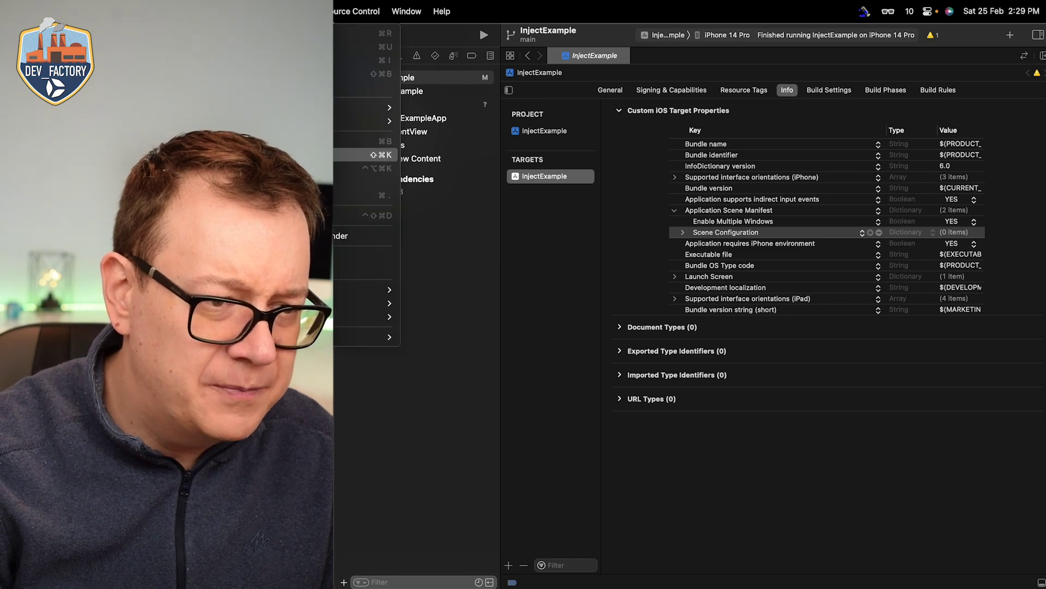
{"action": "key", "text": "super+shift+k"}
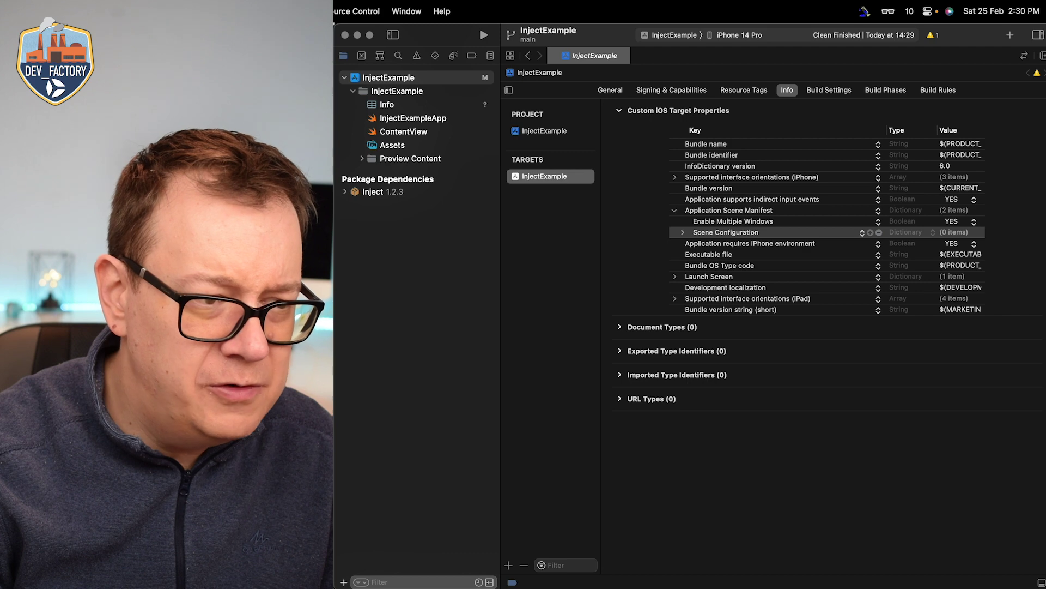
Delete the InjectExample app from the simulator's home screen
{"action": "key", "text": "super+r"}
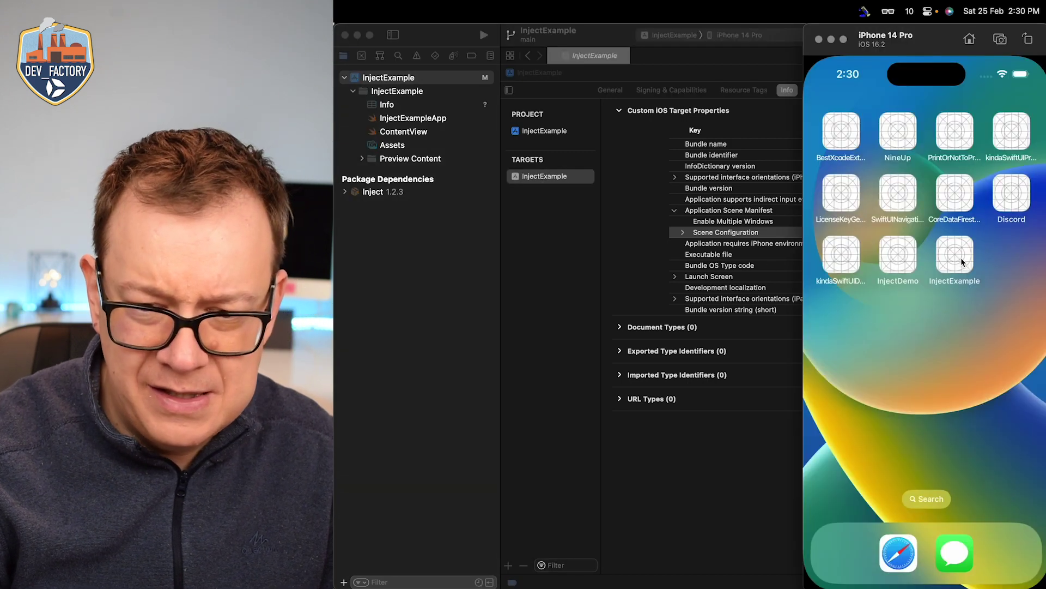
{"action": "left_click_drag", "start_coordinate": [963, 262], "coordinate": [882, 322]}
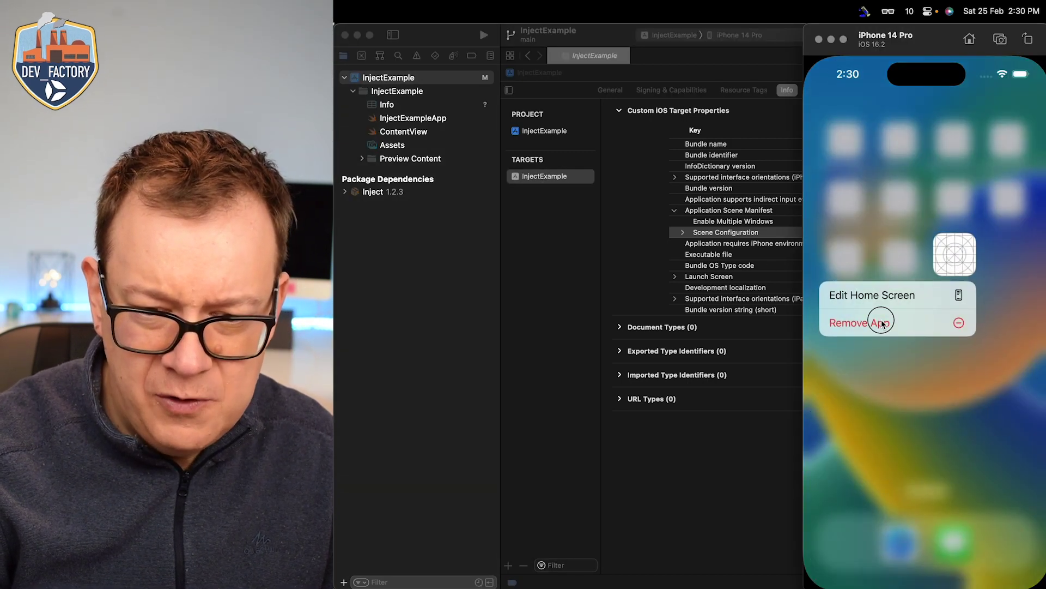
{"action": "left_click", "coordinate": [900, 332]}
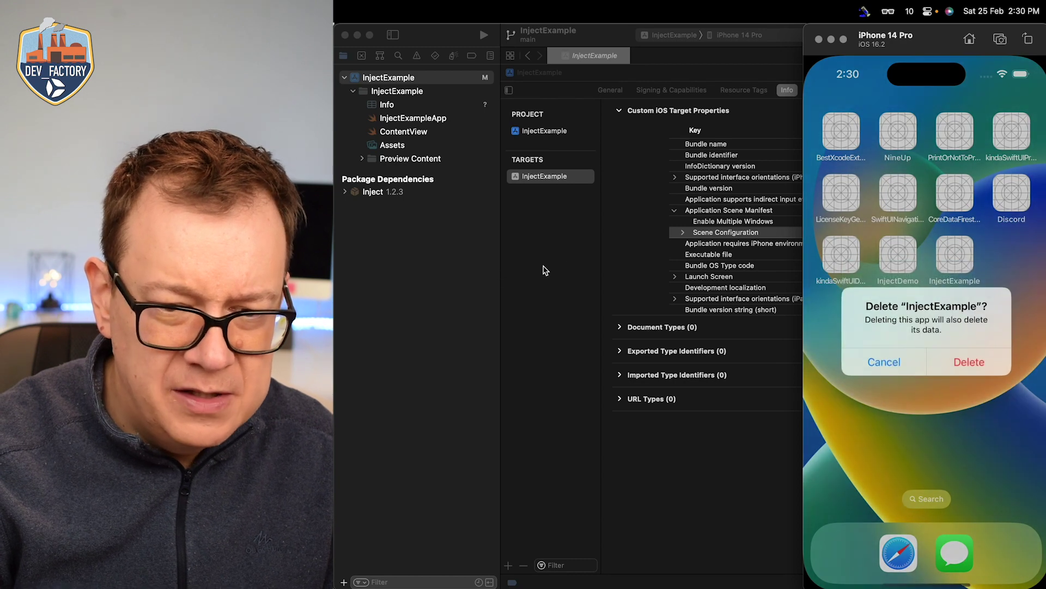
{"action": "left_click", "coordinate": [967, 364]}
Build and run a fresh InjectExample install, then switch back to the Inject README
{"action": "left_click", "coordinate": [564, 248]}
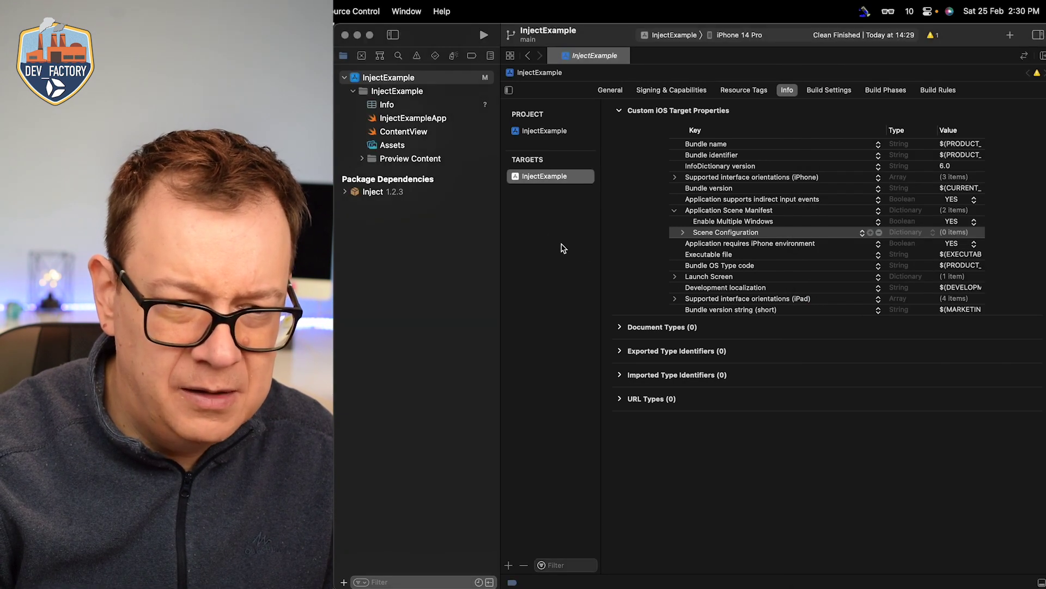
{"action": "left_click", "coordinate": [482, 36]}
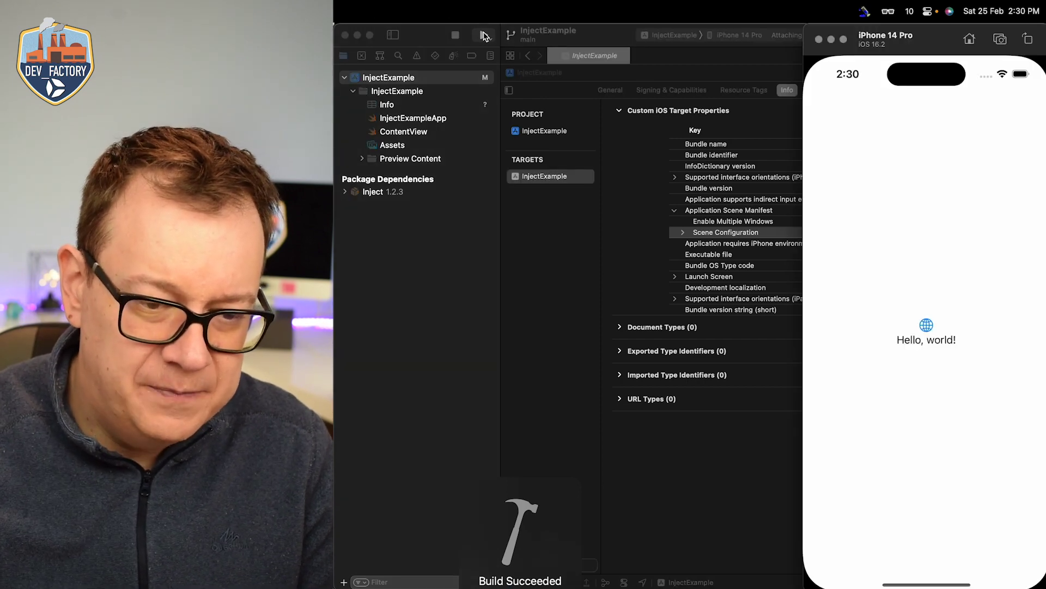
{"action": "left_click", "coordinate": [733, 503]}
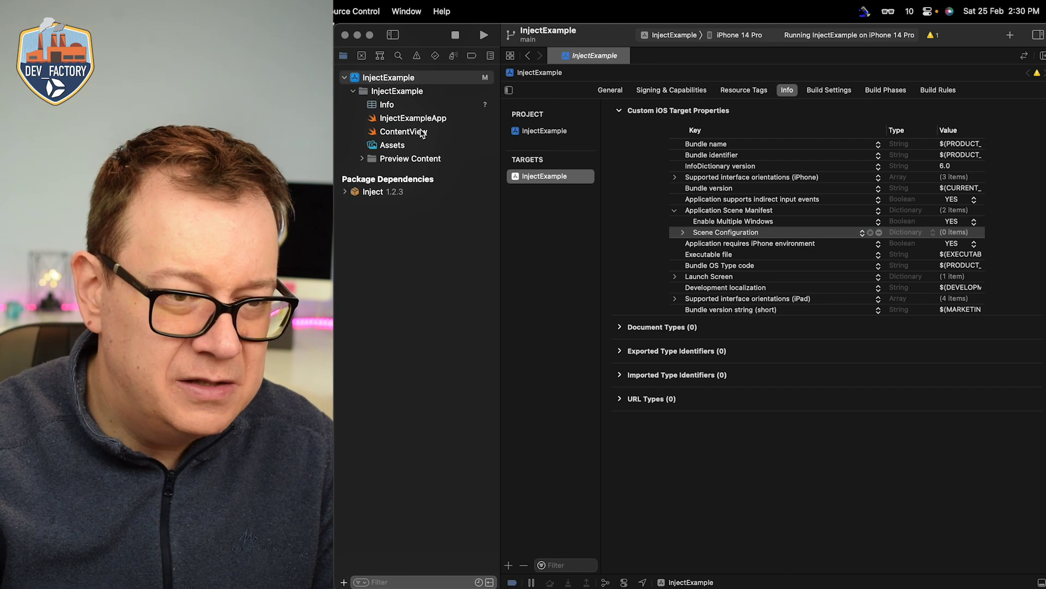
{"action": "key", "text": "super+Tab"}
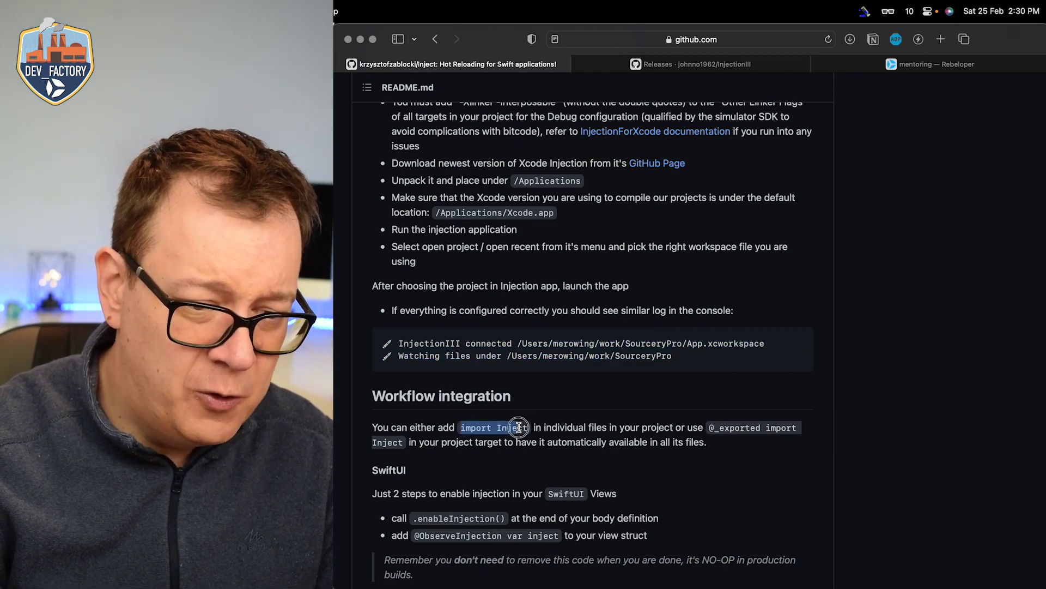
{"action": "left_click_drag", "start_coordinate": [461, 426], "coordinate": [530, 426]}
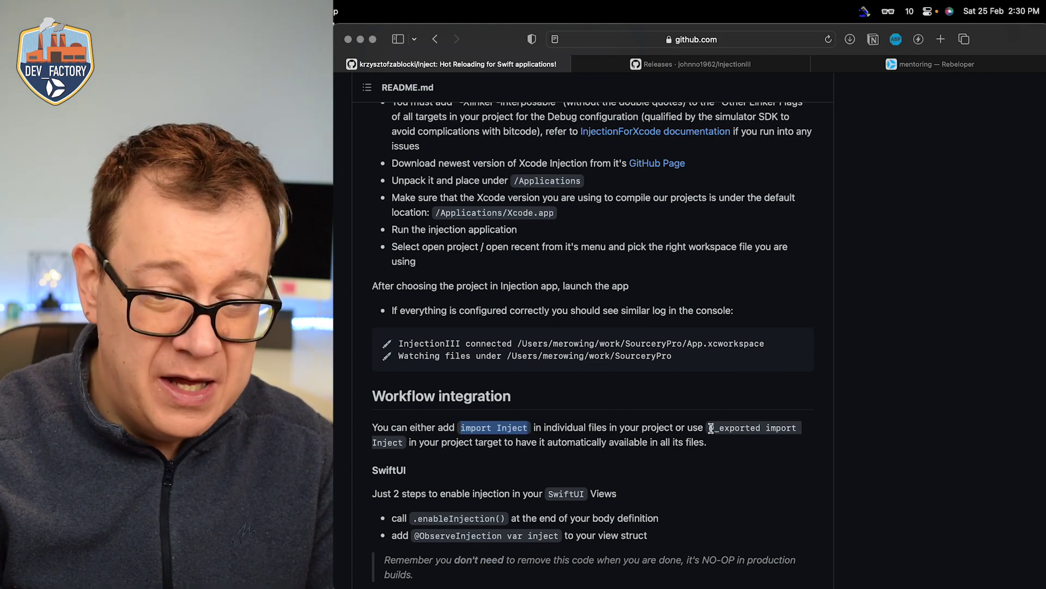
{"action": "left_click_drag", "start_coordinate": [708, 428], "coordinate": [409, 438]}
{"action": "key", "text": "super+c"}
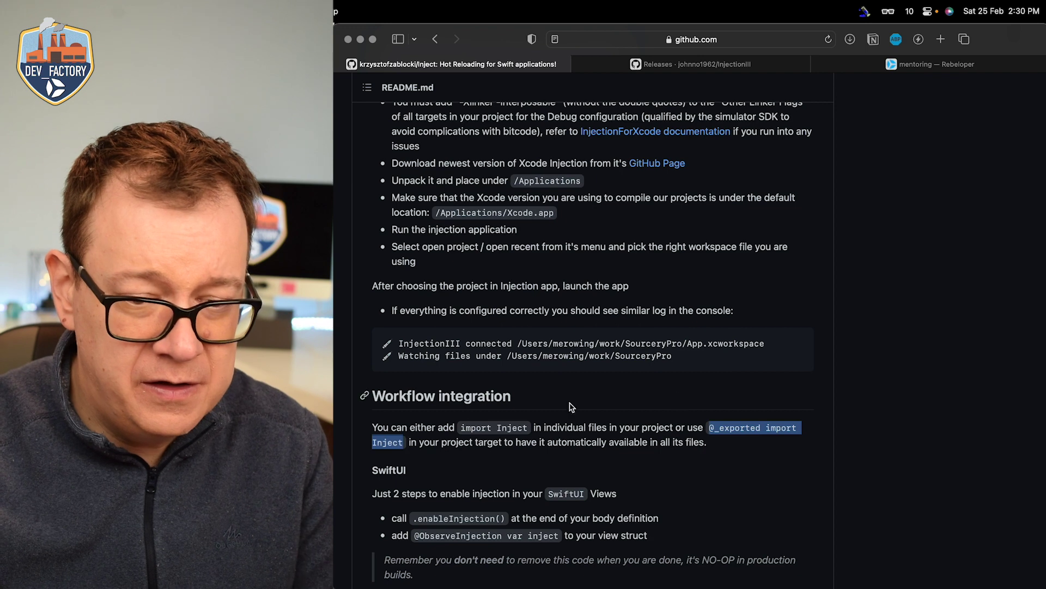
{"action": "key", "text": "super+Tab"}
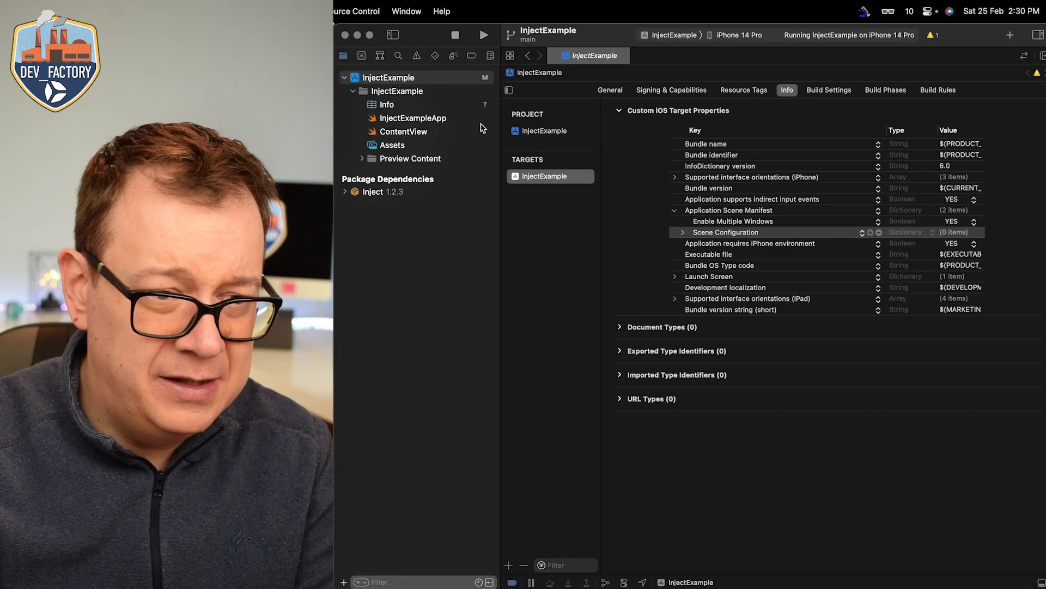
{"action": "left_click", "coordinate": [451, 117]}
{"action": "left_click", "coordinate": [669, 218]}
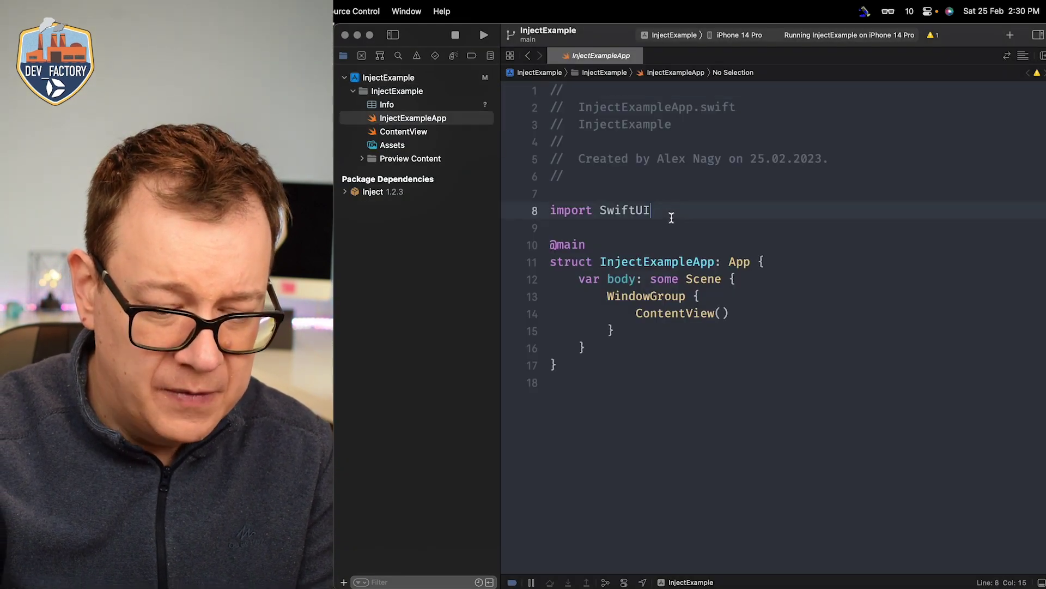
{"action": "key", "text": "Return"}
{"action": "key", "text": "super+v"}
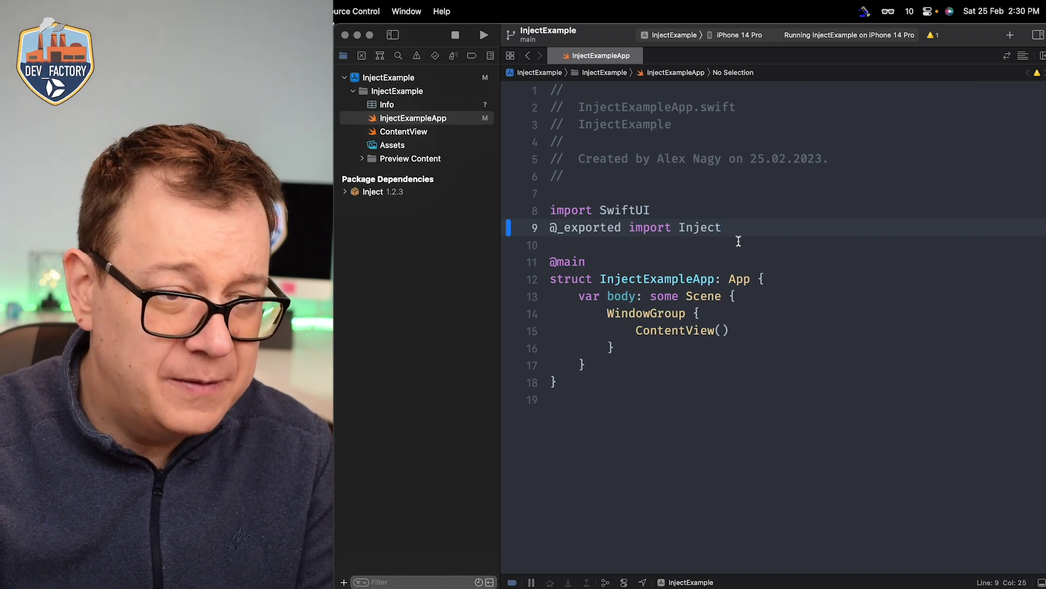
{"action": "left_click", "coordinate": [449, 131]}
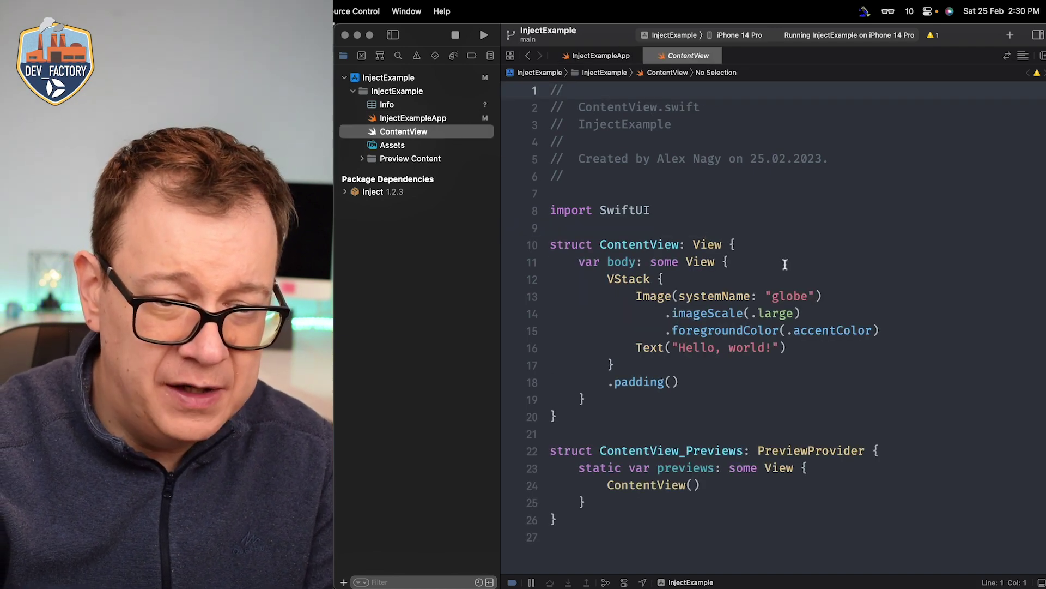
{"action": "key", "text": "super+Tab"}
{"action": "scroll", "coordinate": [543, 466], "scroll_direction": "down", "scroll_amount": 3}
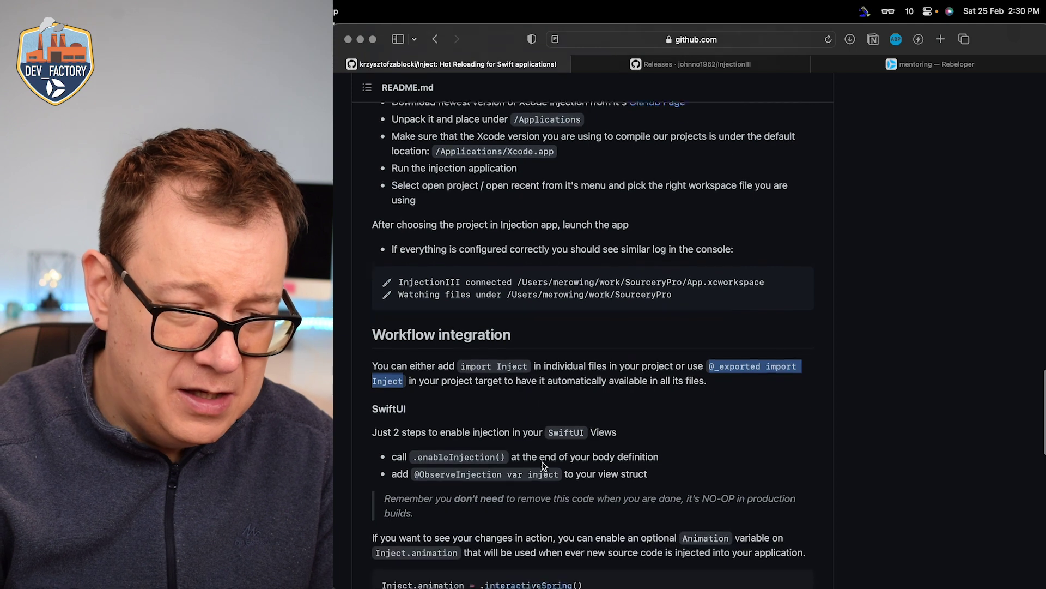
{"action": "left_click_drag", "start_coordinate": [416, 465], "coordinate": [496, 466]}
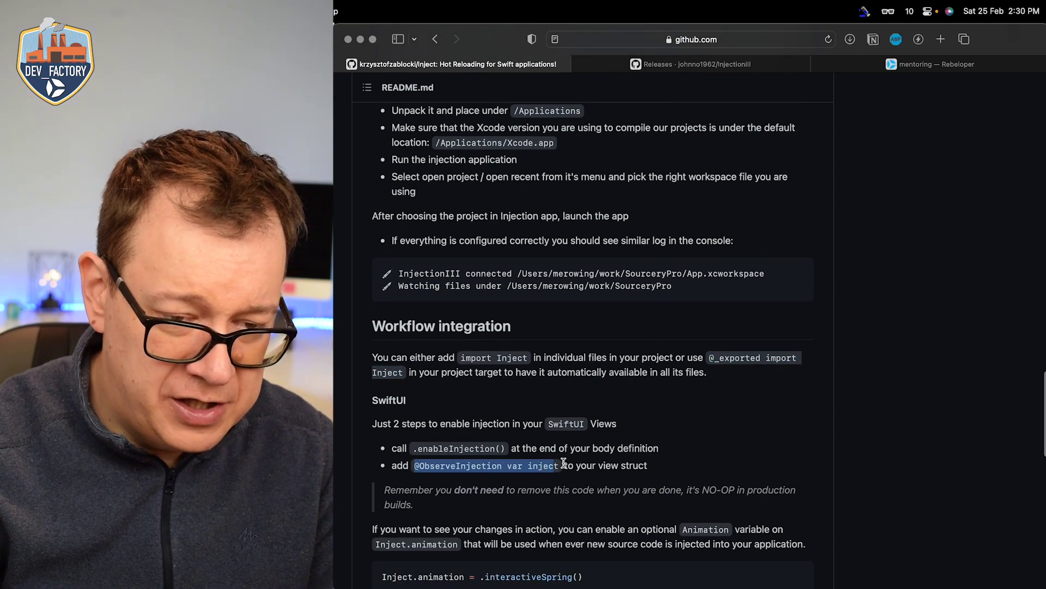
{"action": "left_click_drag", "start_coordinate": [563, 465], "coordinate": [415, 466]}
{"action": "key", "text": "super+c"}
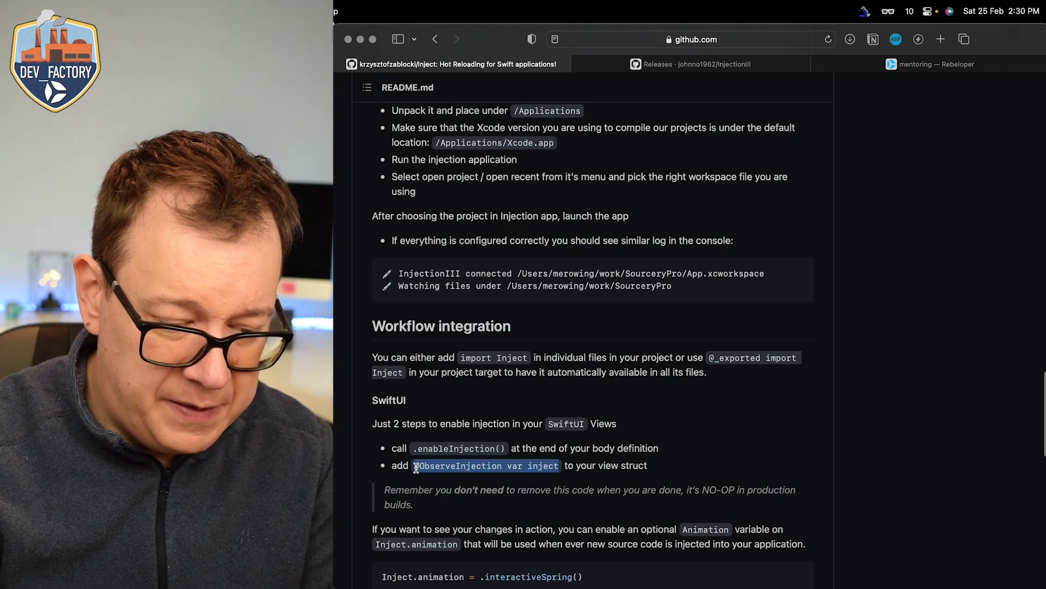
{"action": "key", "text": "super+Tab"}
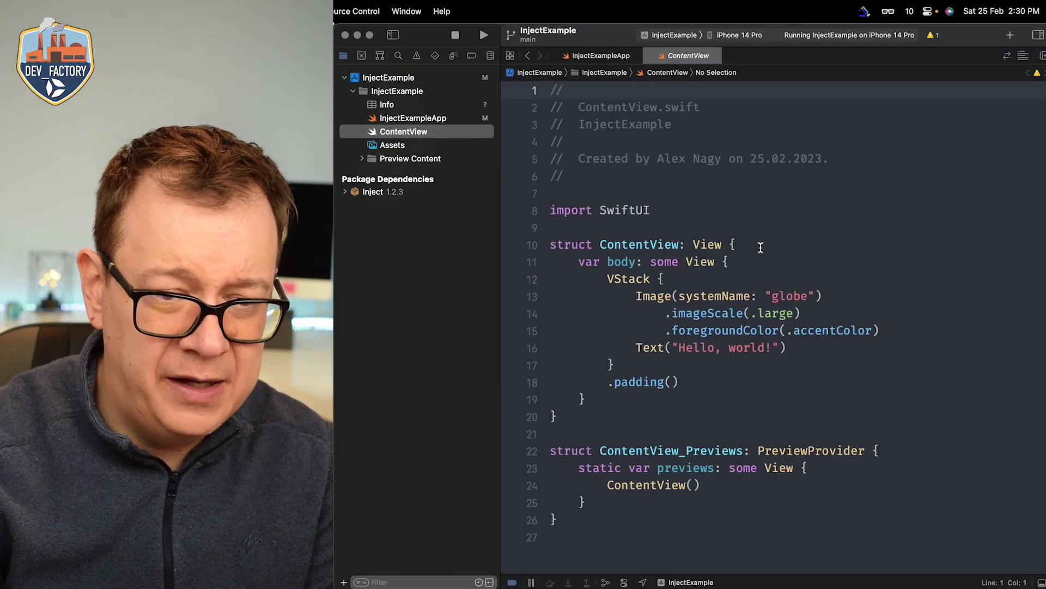
{"action": "left_click", "coordinate": [761, 246]}
{"action": "key", "text": "Return"}
{"action": "key", "text": "Return"}
{"action": "key", "text": "Return"}
{"action": "key", "text": "Up"}
{"action": "key", "text": "super+v"}
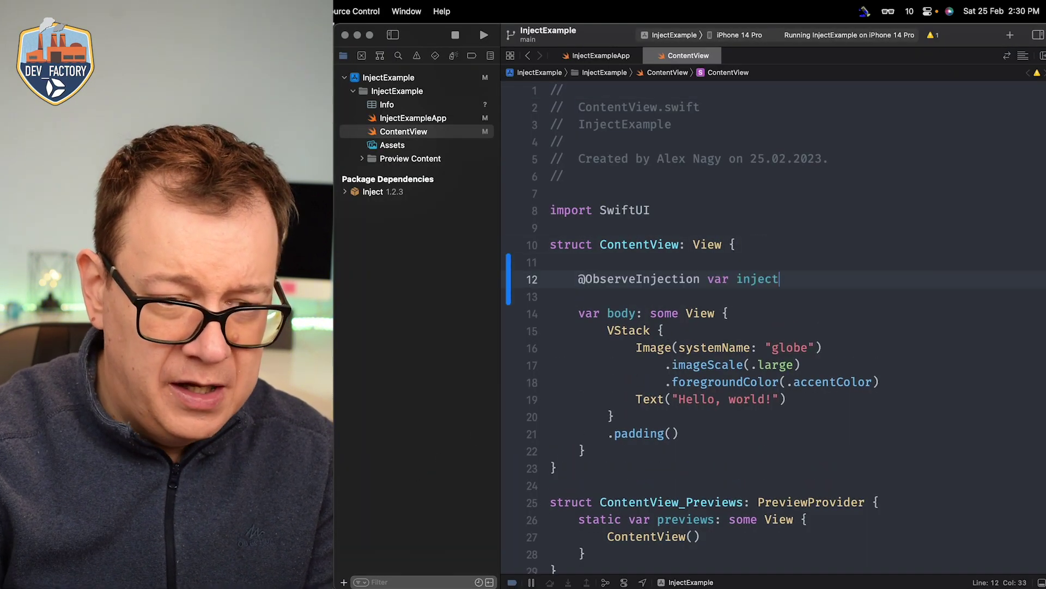
Copy '.enableInjection()' from the README and add it after .padding() in the body
{"action": "key", "text": "super+Tab"}
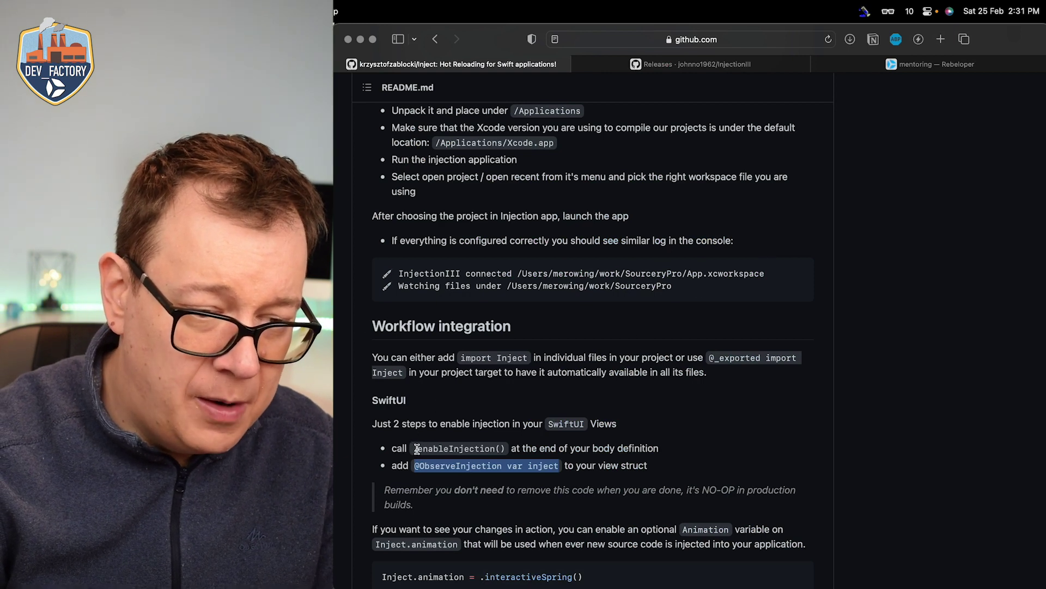
{"action": "left_click_drag", "start_coordinate": [413, 448], "coordinate": [497, 448]}
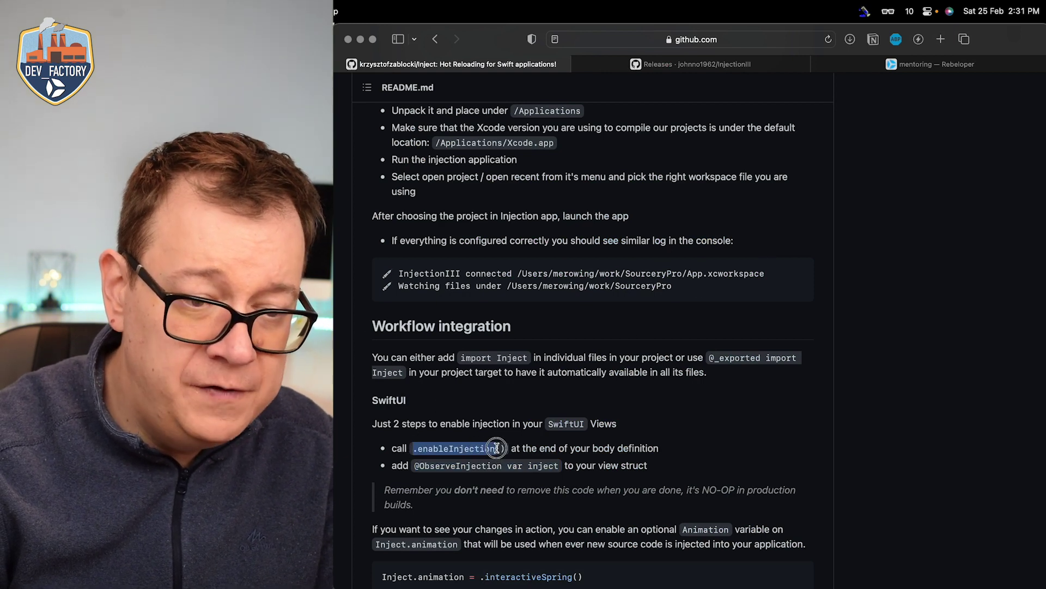
{"action": "key", "text": "super+Tab"}
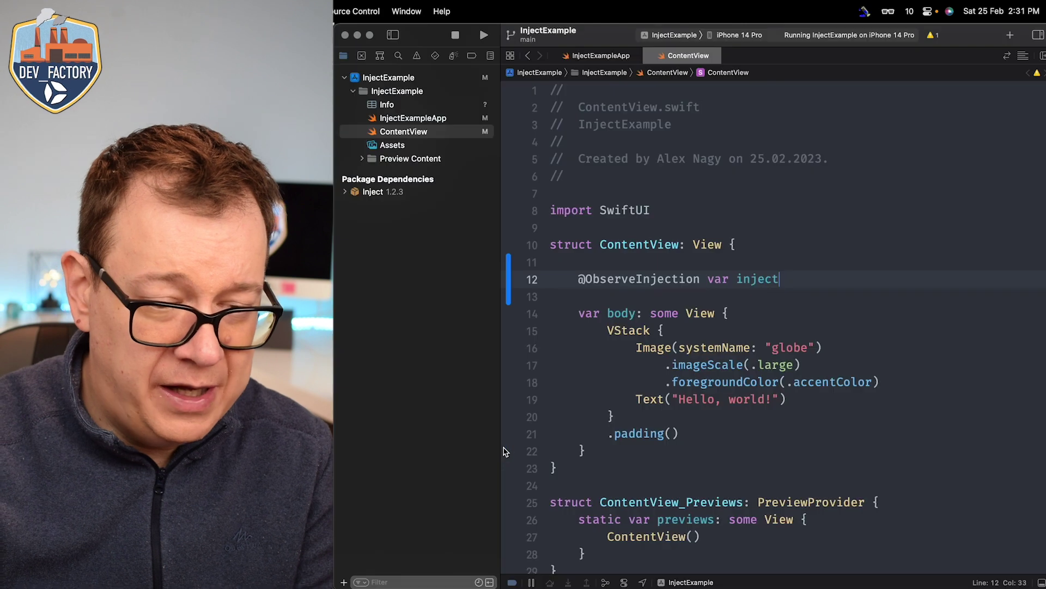
{"action": "left_click", "coordinate": [693, 433]}
{"action": "key", "text": "Return"}
{"action": "type", "text": ".enableInjection()"}
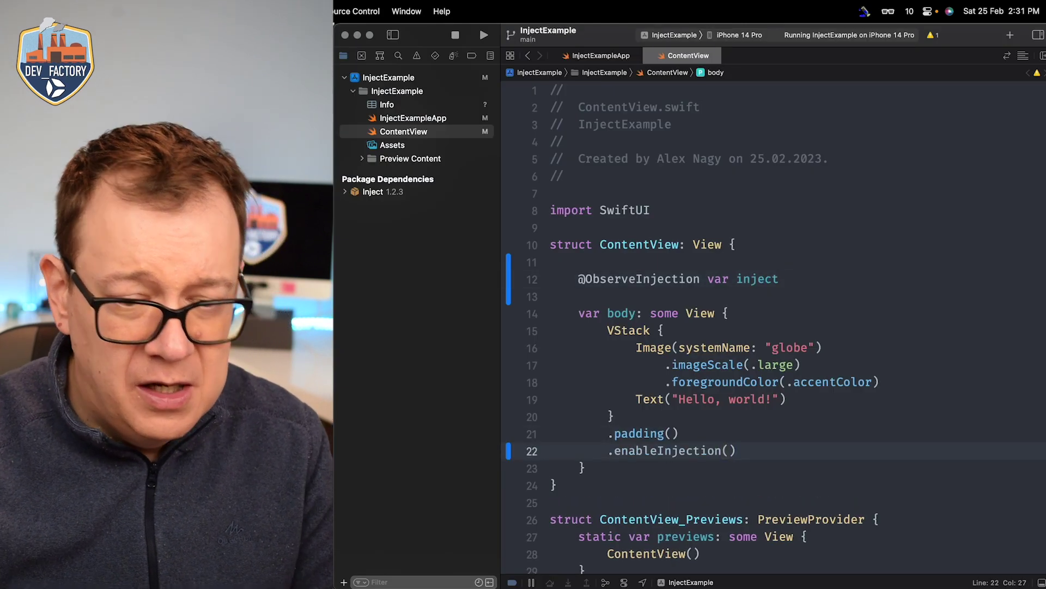
Build, clean the build folder, and run InjectExample on the iPhone 14 Pro simulator
{"action": "key", "text": "super+b"}
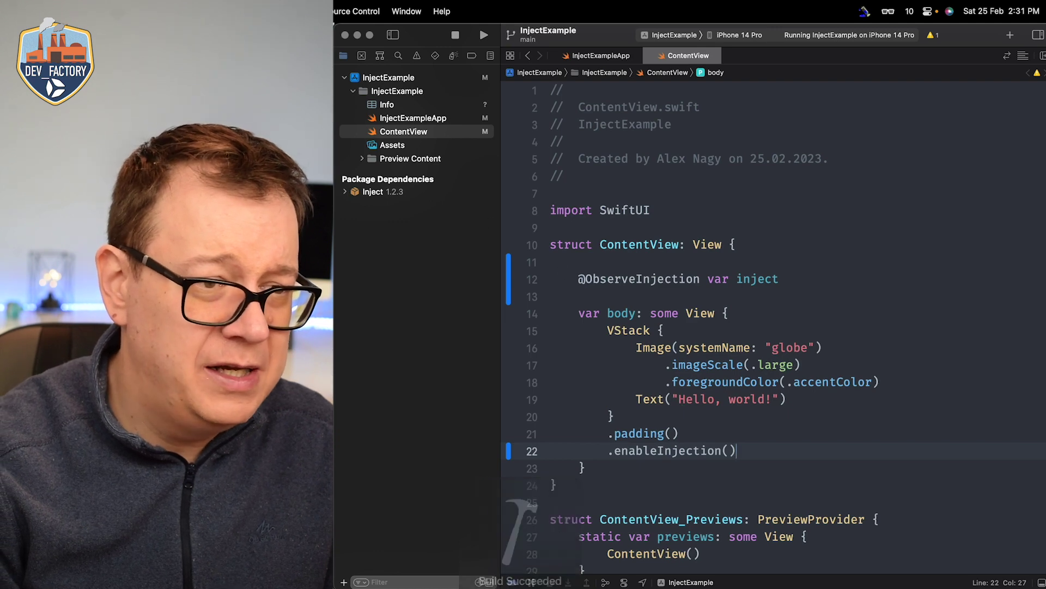
{"action": "left_click", "coordinate": [245, 11]}
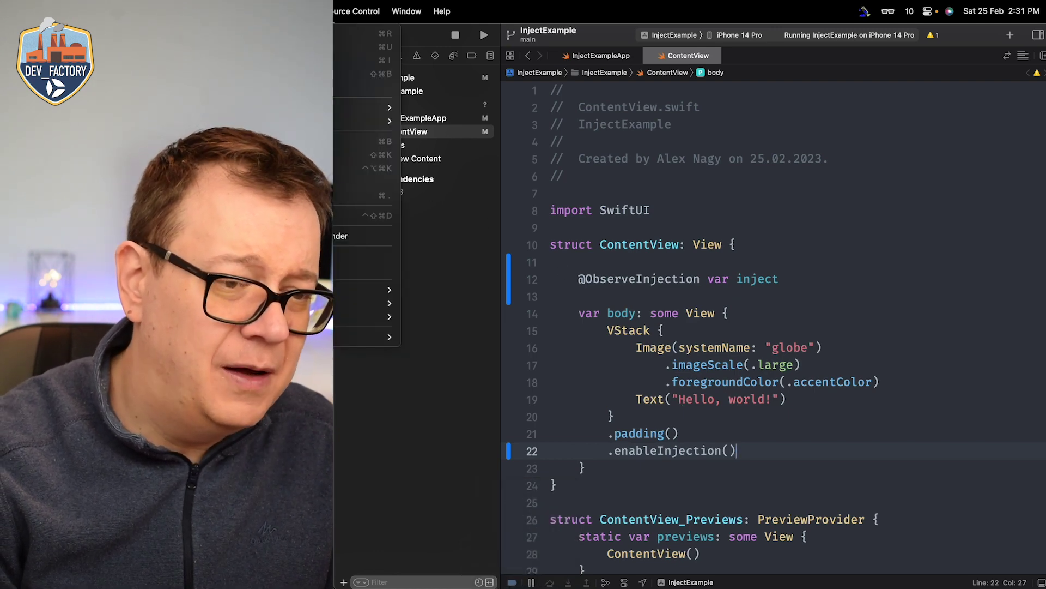
{"action": "left_click", "coordinate": [341, 157]}
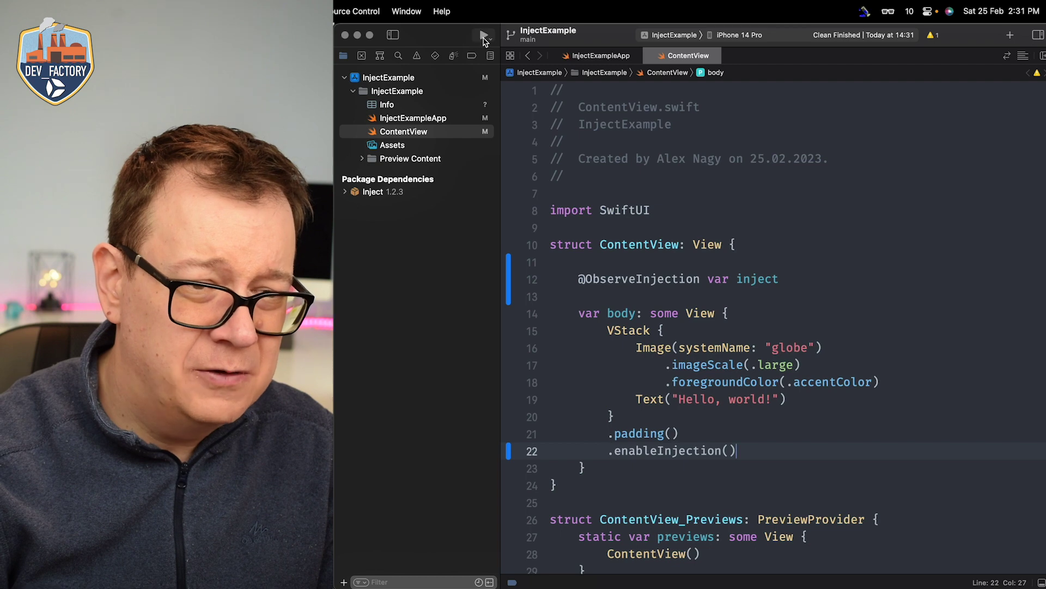
{"action": "left_click", "coordinate": [485, 36]}
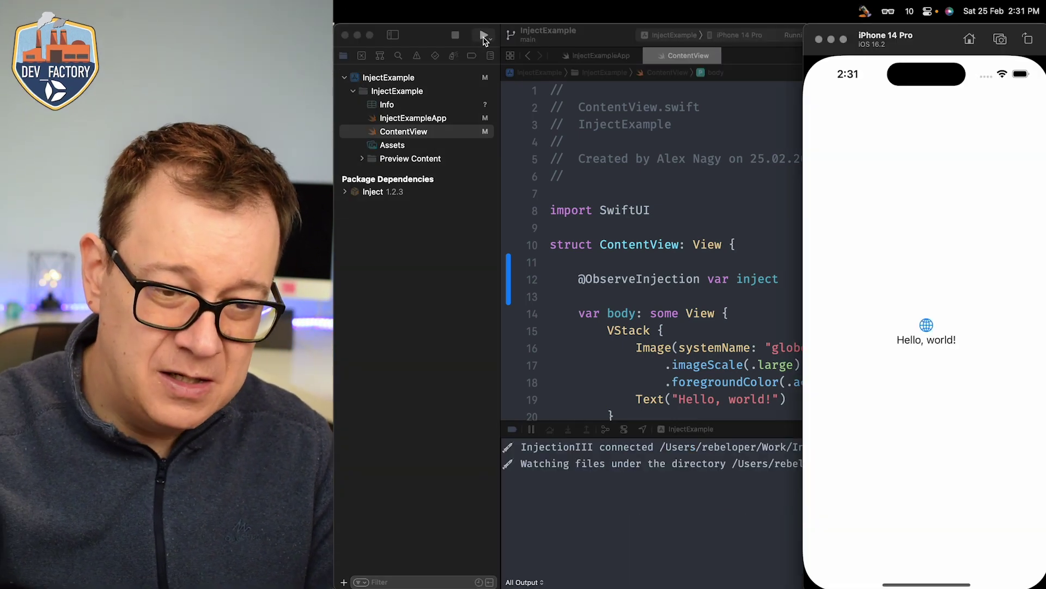
Save the greeting as "Hello, inject!" and confirm the simulator app updates without rebuilding
{"action": "left_click", "coordinate": [663, 489]}
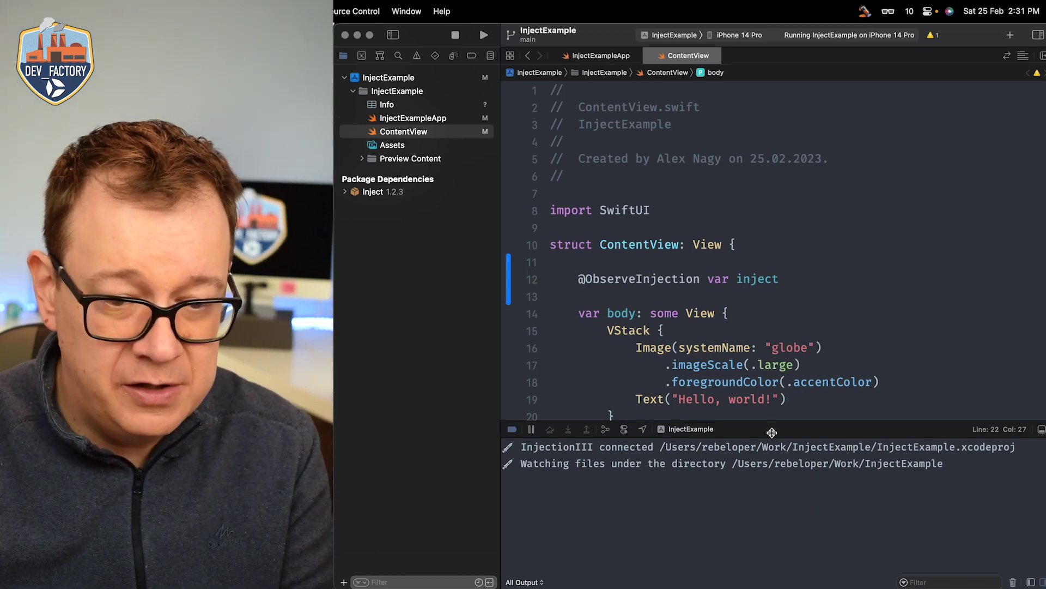
{"action": "key", "text": "super+Tab"}
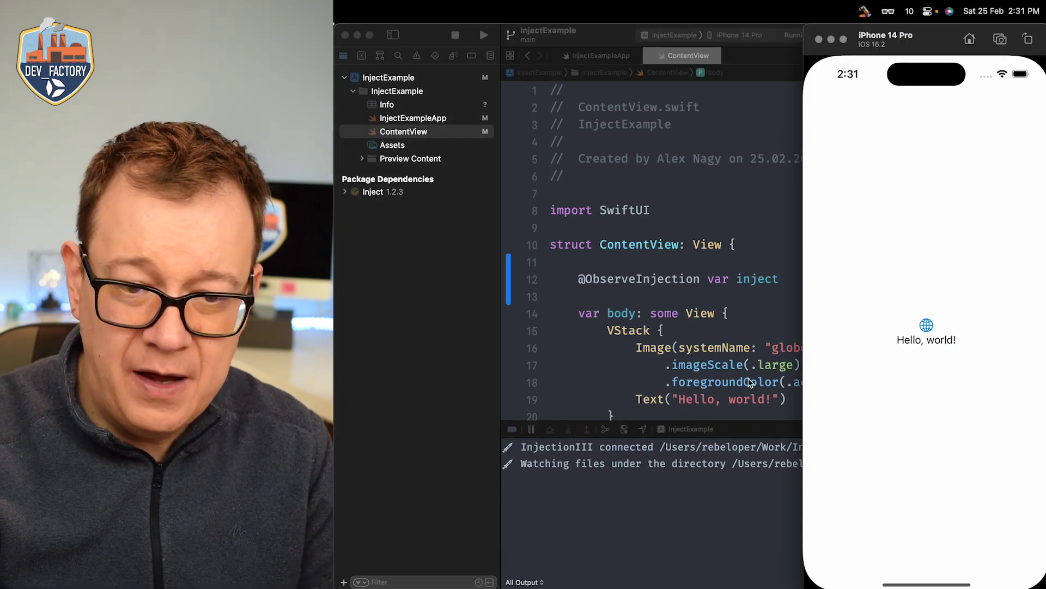
{"action": "left_click", "coordinate": [750, 384]}
{"action": "type", "text": "injec"}
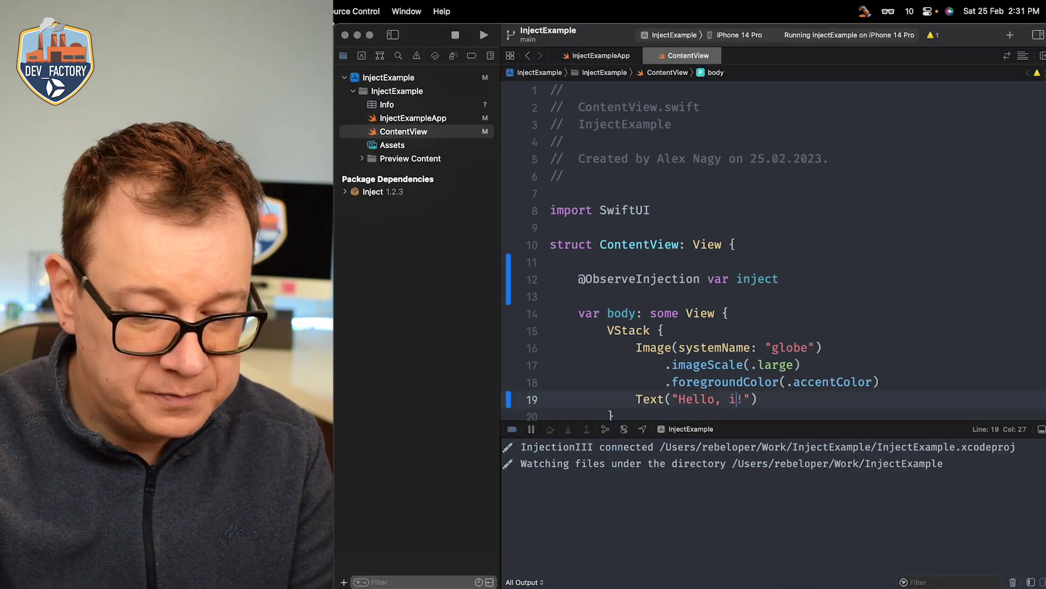
{"action": "type", "text": "t"}
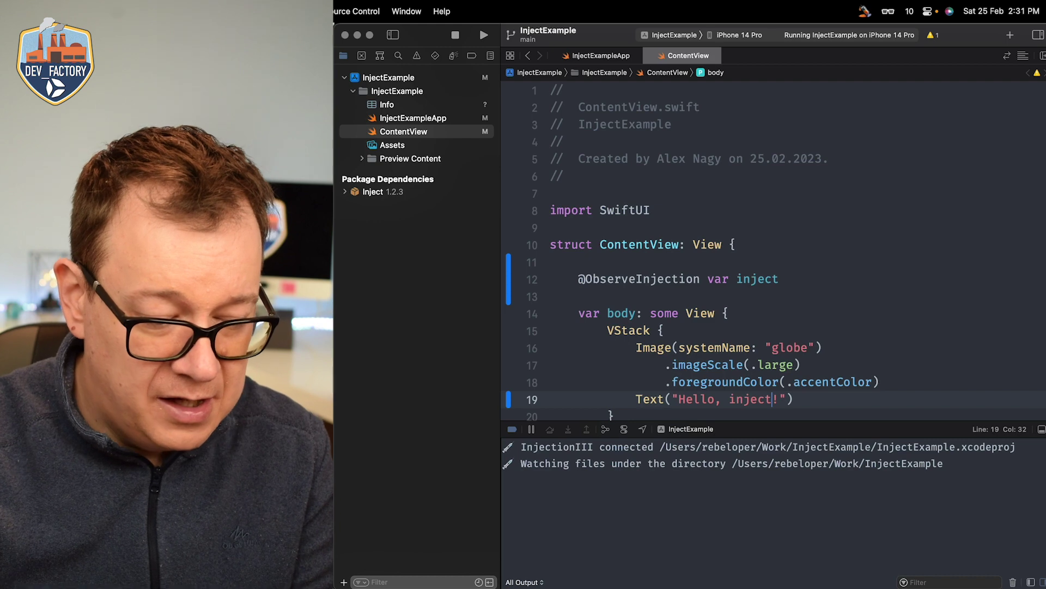
{"action": "key", "text": "super+s"}
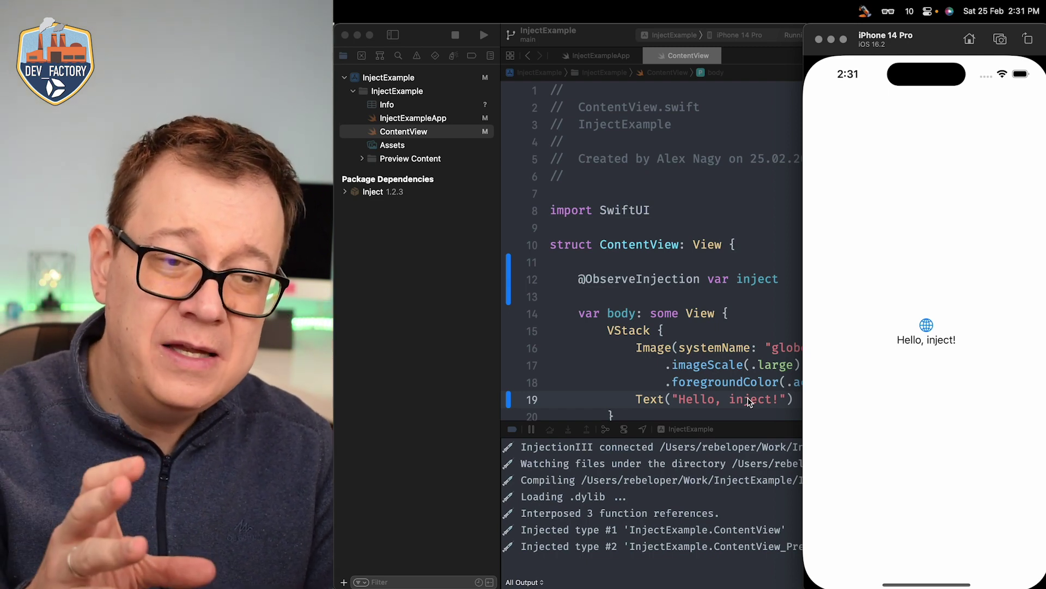
With the navigator hidden, save the greeting as "Hello, inject3!" and view it in the simulator
{"action": "left_click", "coordinate": [752, 269]}
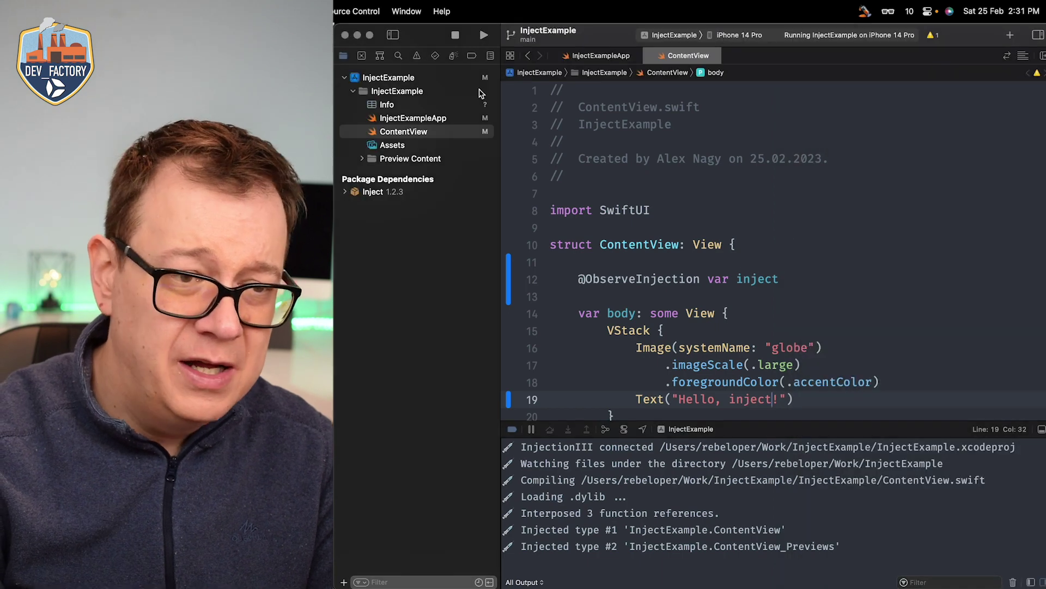
{"action": "left_click", "coordinate": [396, 37]}
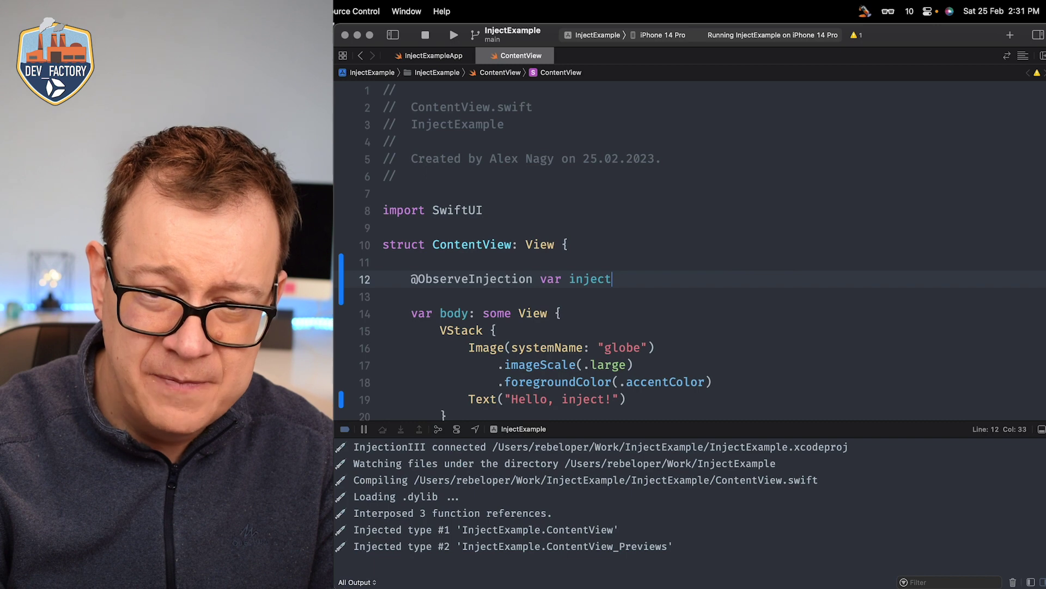
{"action": "left_click", "coordinate": [660, 253]}
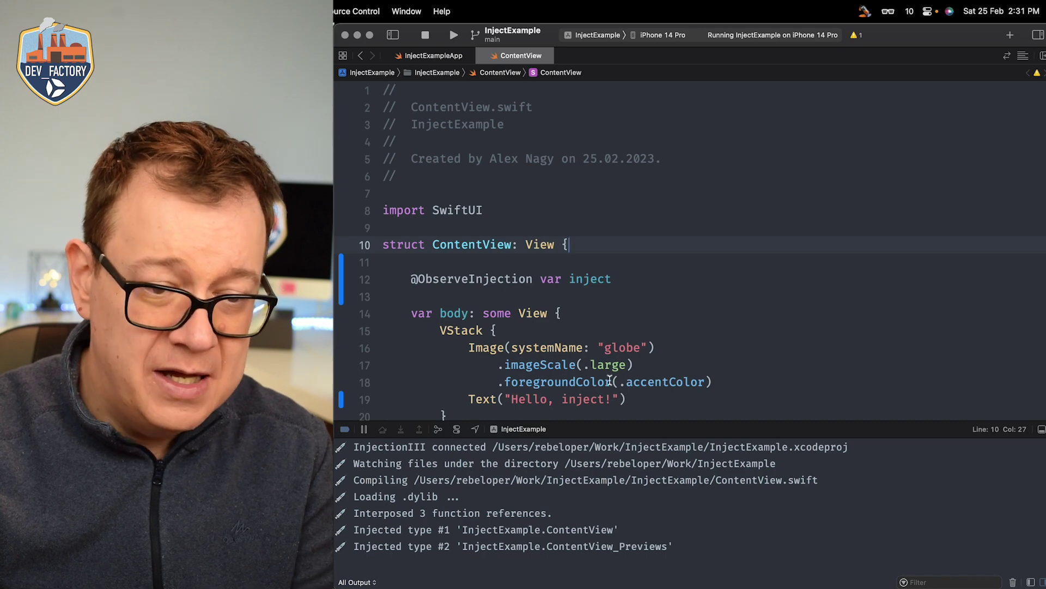
{"action": "left_click", "coordinate": [606, 399]}
{"action": "type", "text": "3"}
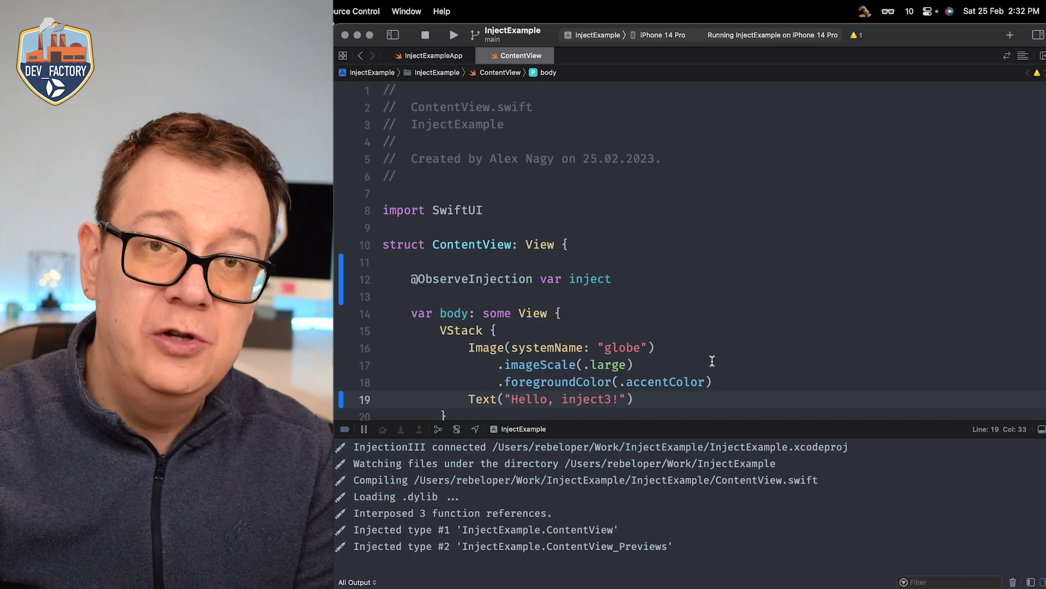
{"action": "key", "text": "super+s"}
{"action": "key", "text": "super+Tab"}
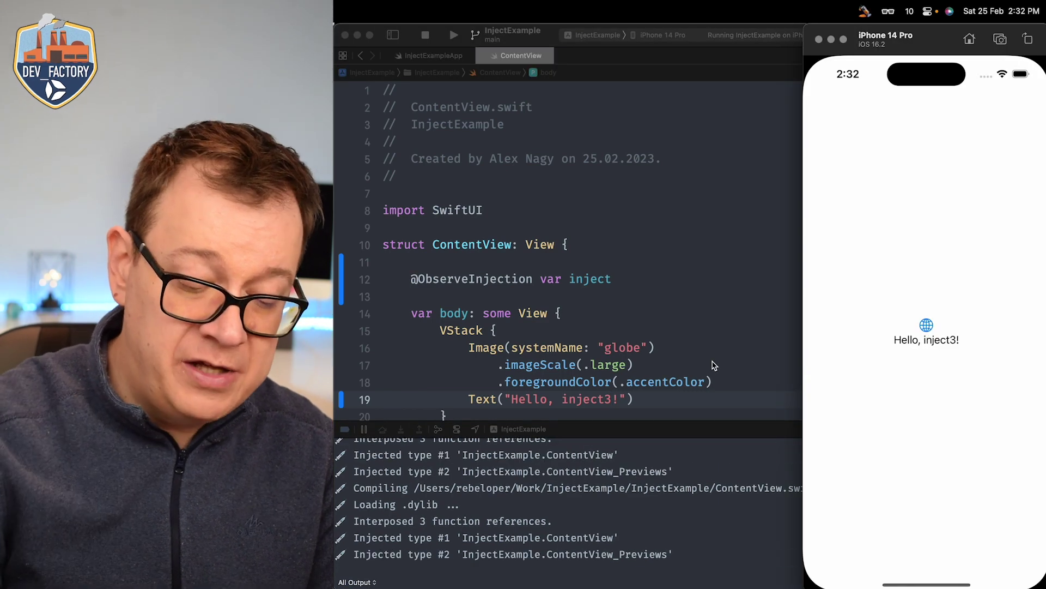